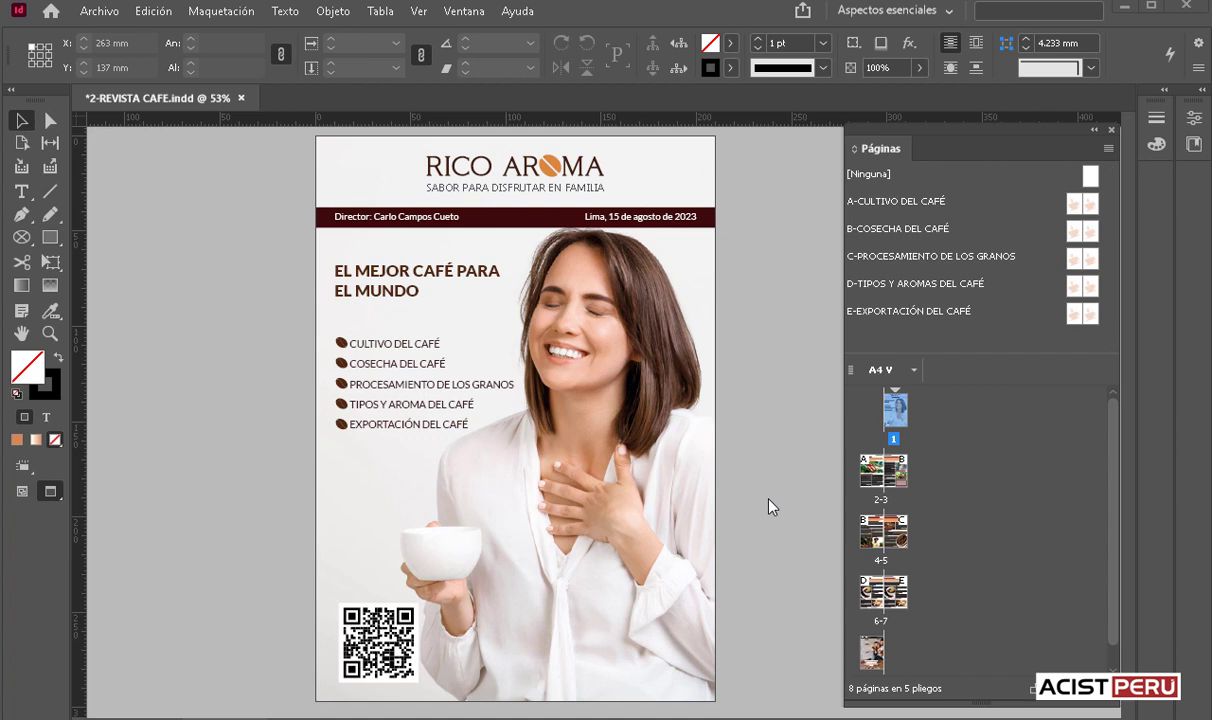
Delete the full-page laughing woman photo frame from the InDesign cover
{"action": "left_click", "coordinate": [595, 291]}
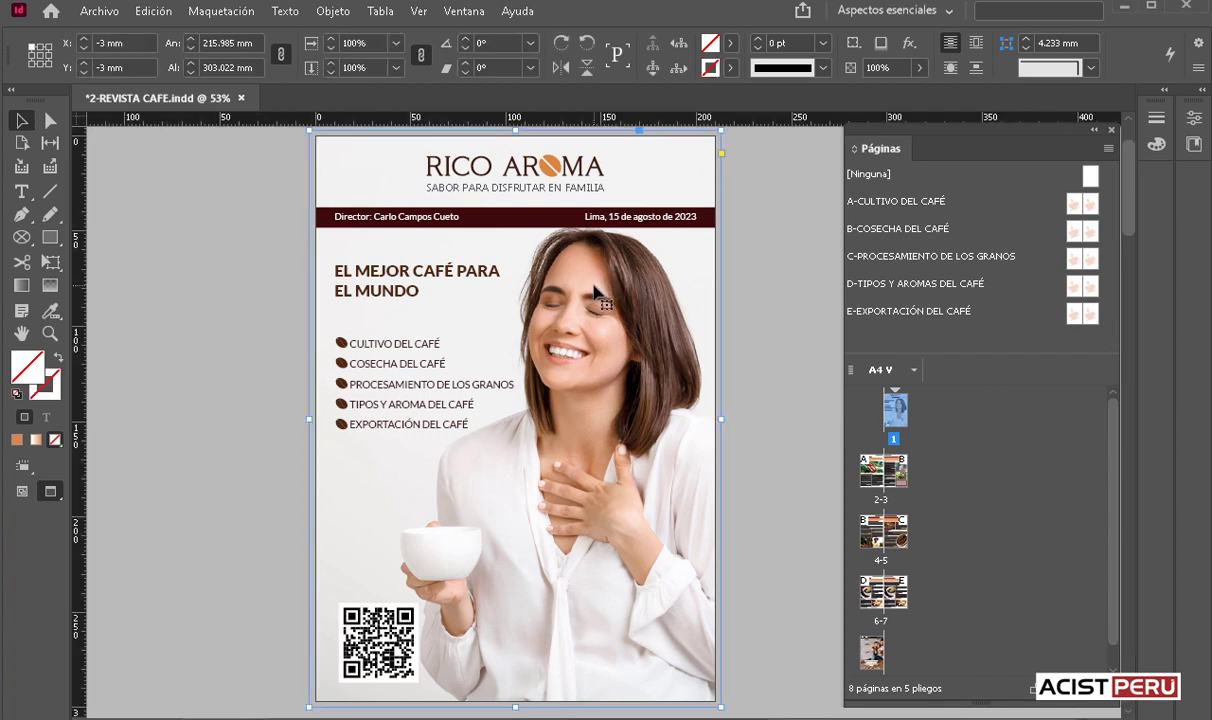
{"action": "key", "text": "Delete"}
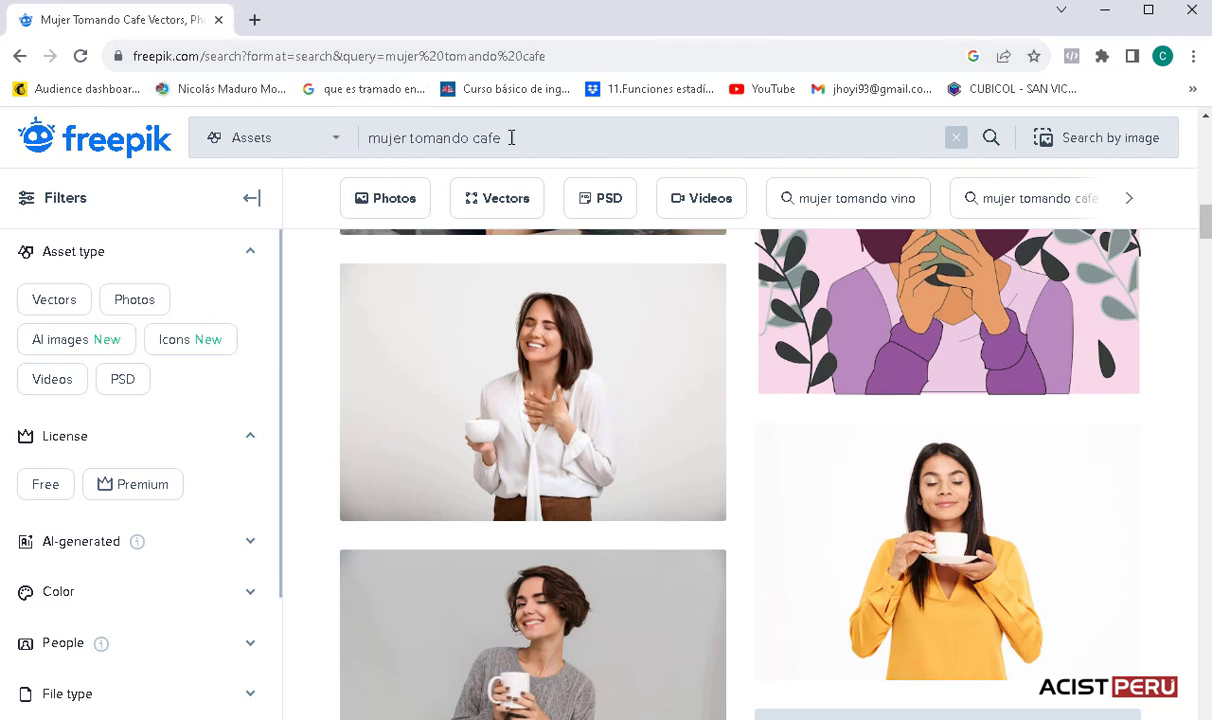
{"action": "left_click_drag", "start_coordinate": [512, 138], "coordinate": [351, 138]}
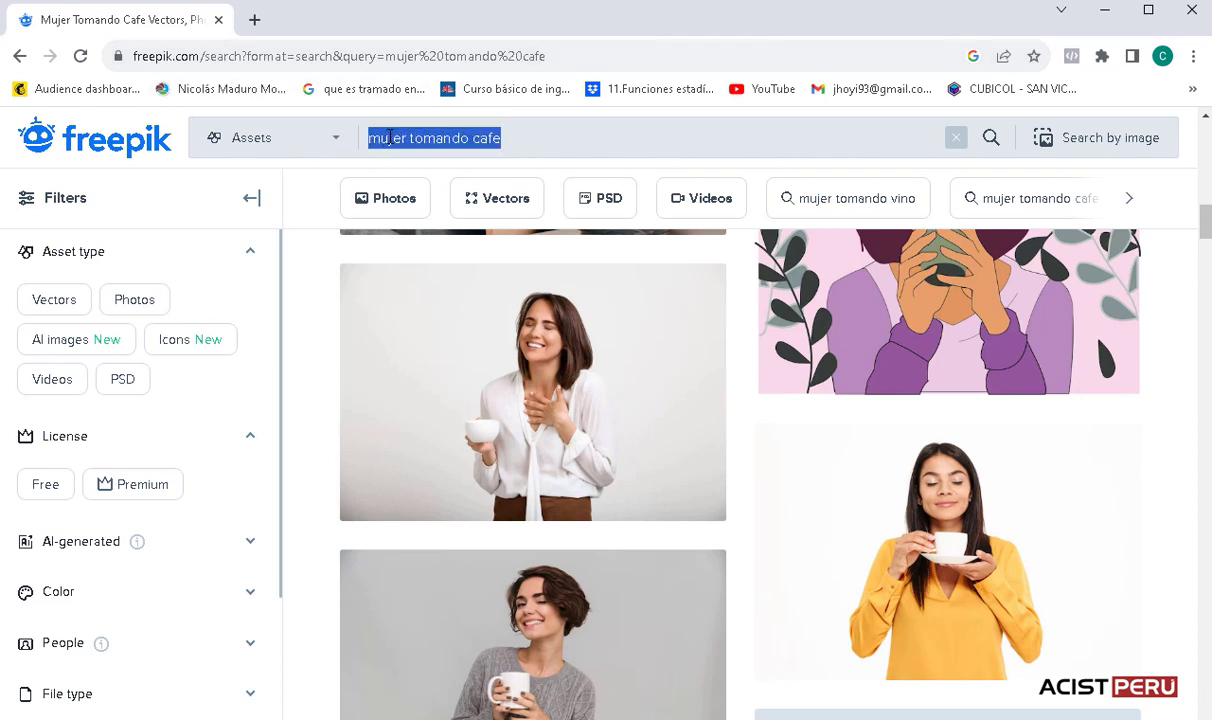
{"action": "left_click", "coordinate": [533, 140]}
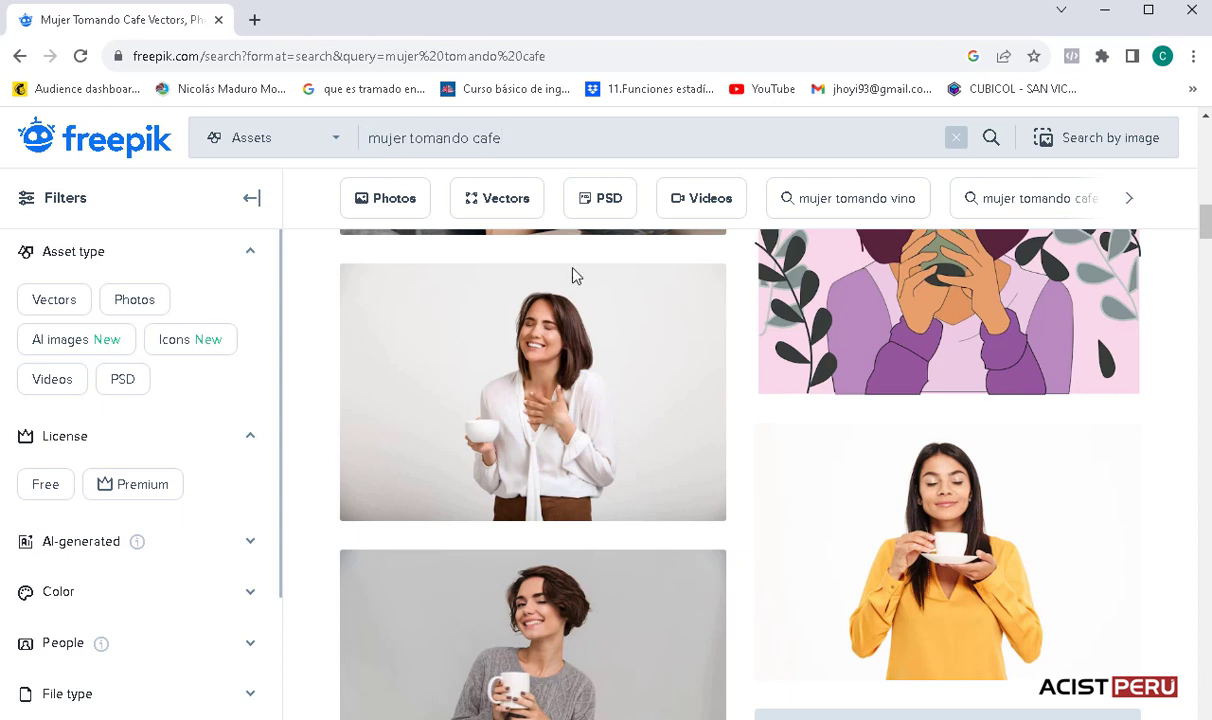
{"action": "scroll", "coordinate": [590, 300], "scroll_direction": "down", "scroll_amount": 5}
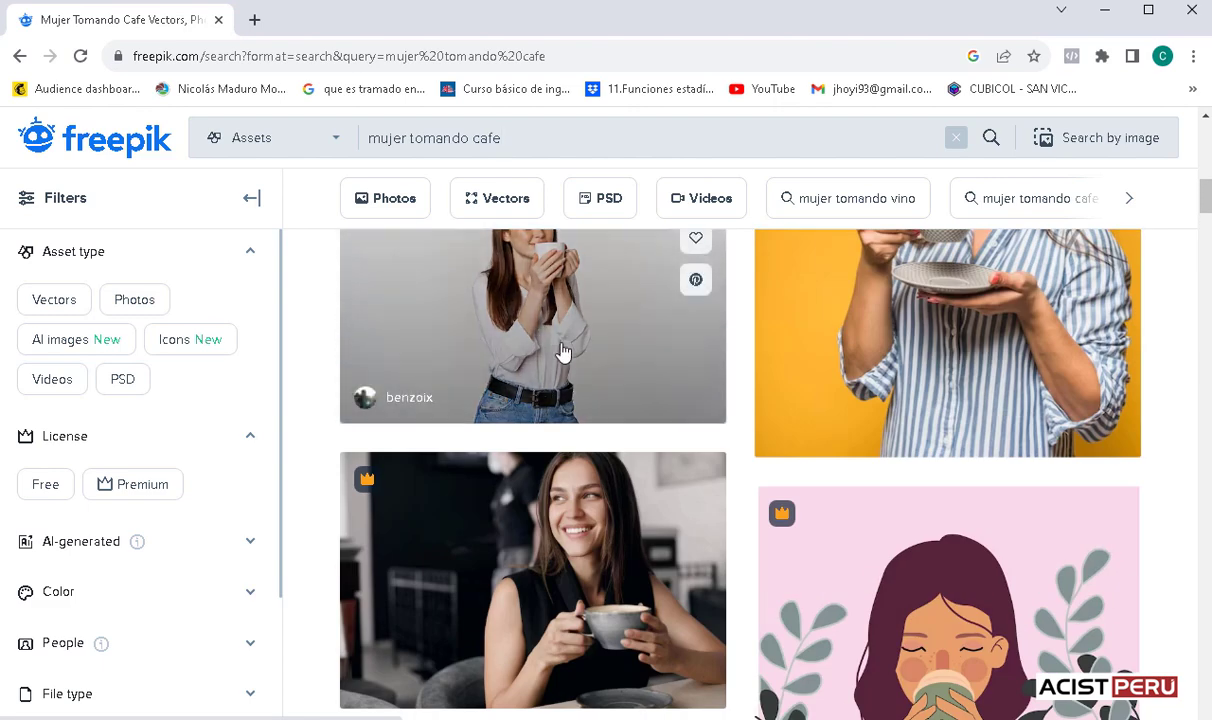
{"action": "scroll", "coordinate": [500, 350], "scroll_direction": "down", "scroll_amount": 1}
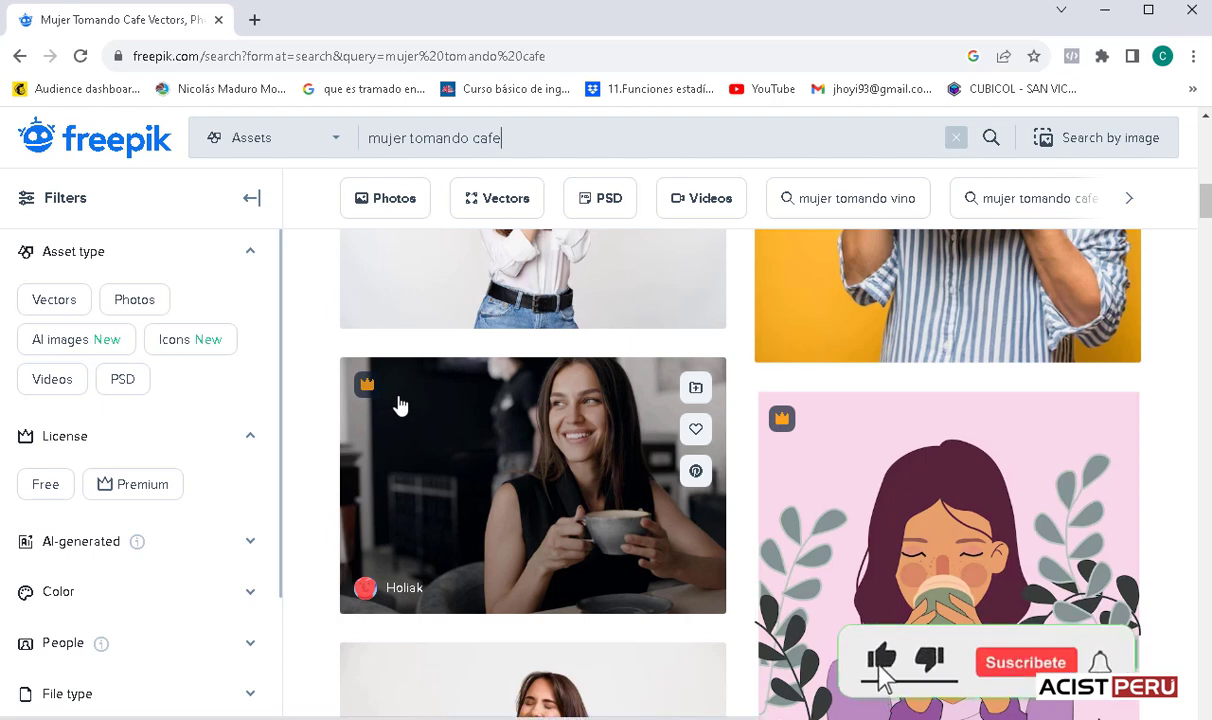
{"action": "scroll", "coordinate": [400, 405], "scroll_direction": "down", "scroll_amount": 2}
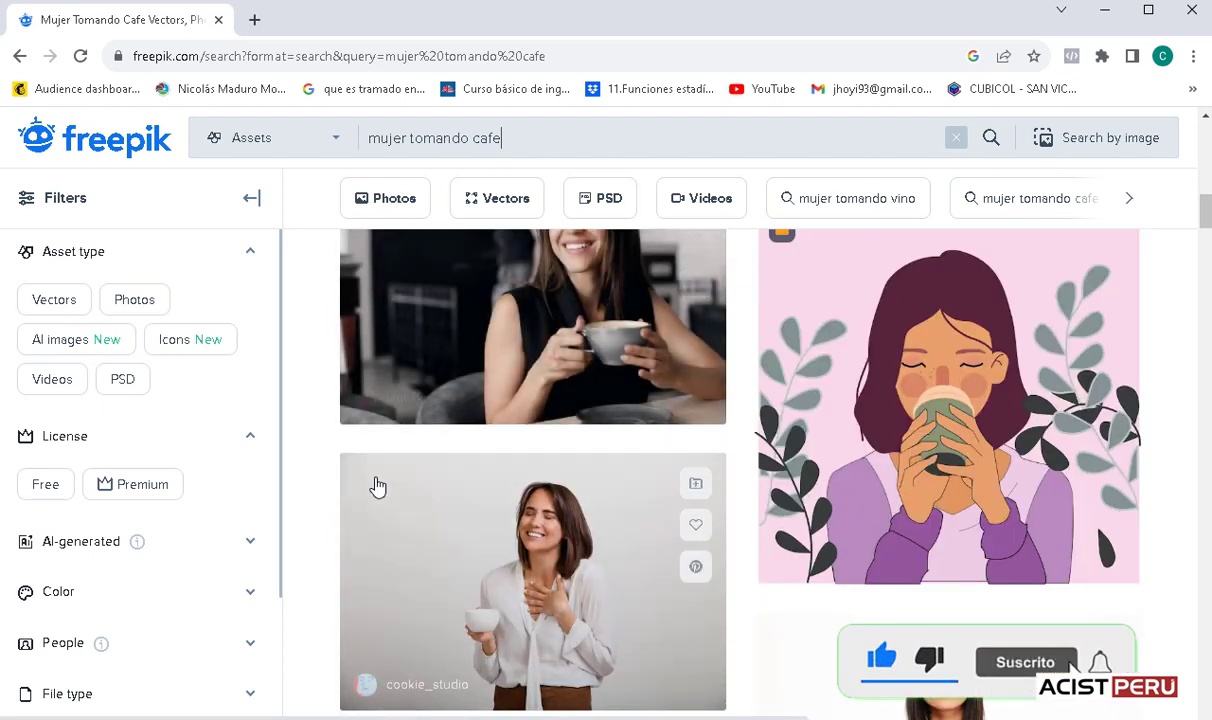
{"action": "mouse_move", "coordinate": [533, 581]}
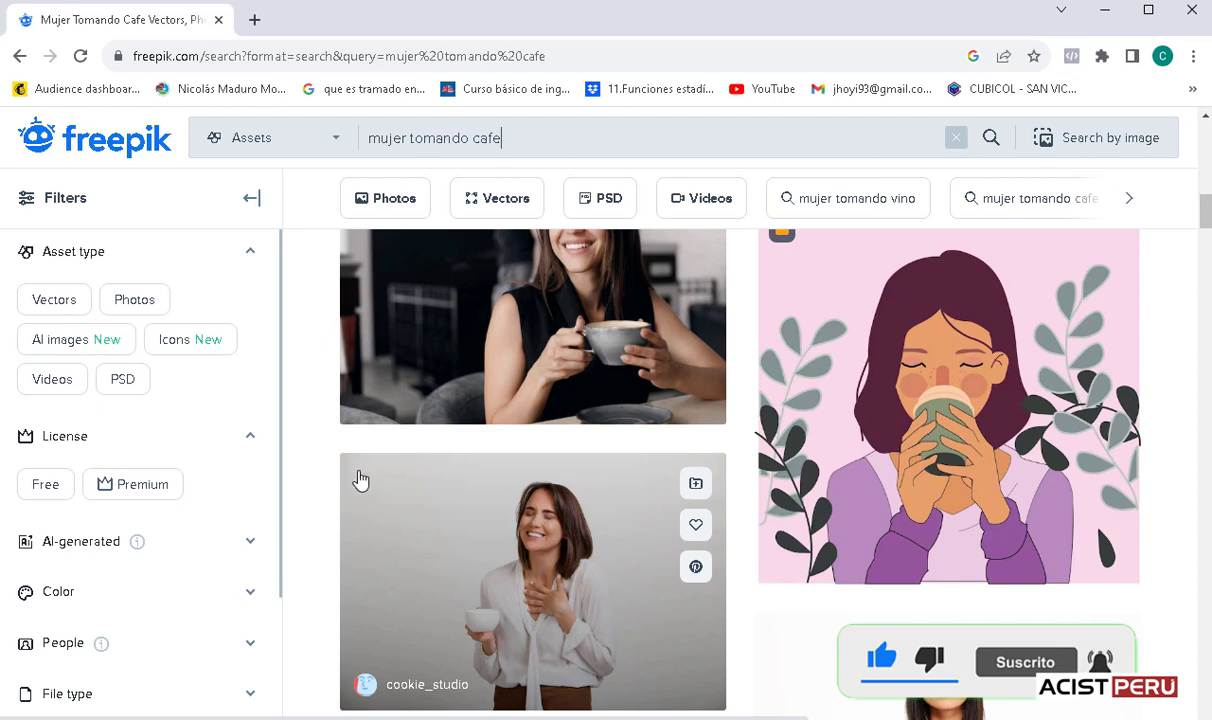
{"action": "scroll", "coordinate": [400, 460], "scroll_direction": "down", "scroll_amount": 1}
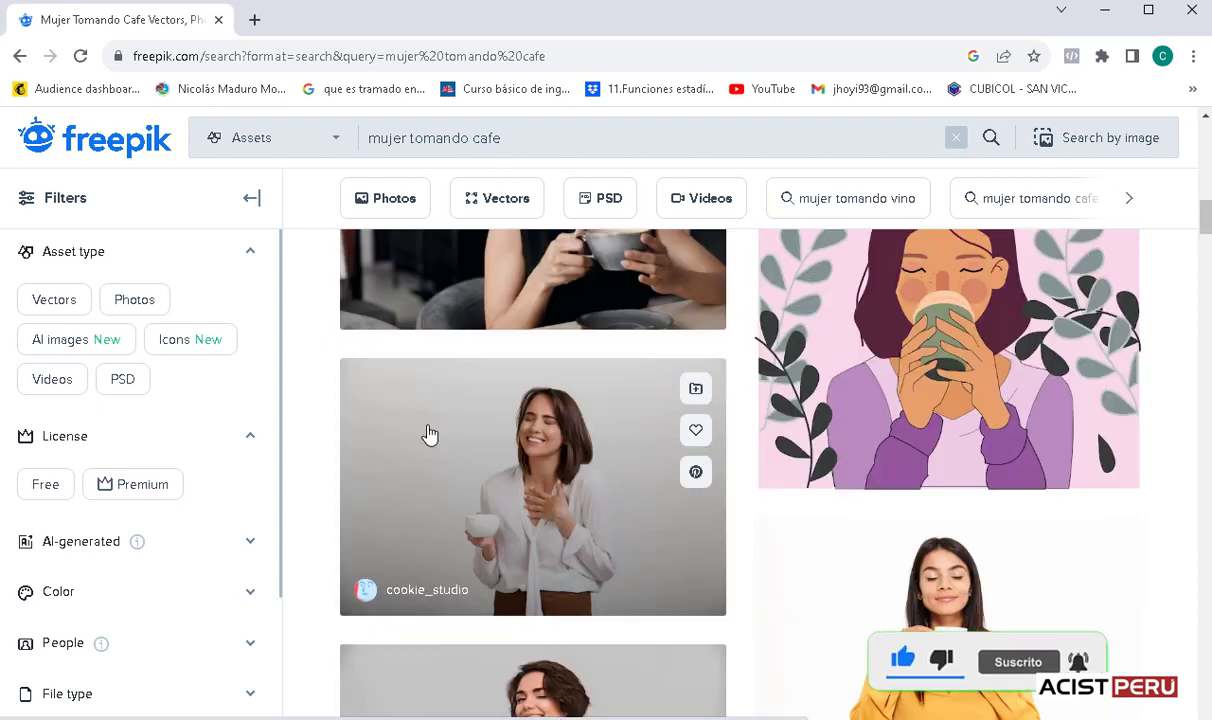
Open the 'young happy office lady laughing' Freepik photo page and reveal its free download option
{"action": "left_click", "coordinate": [518, 452]}
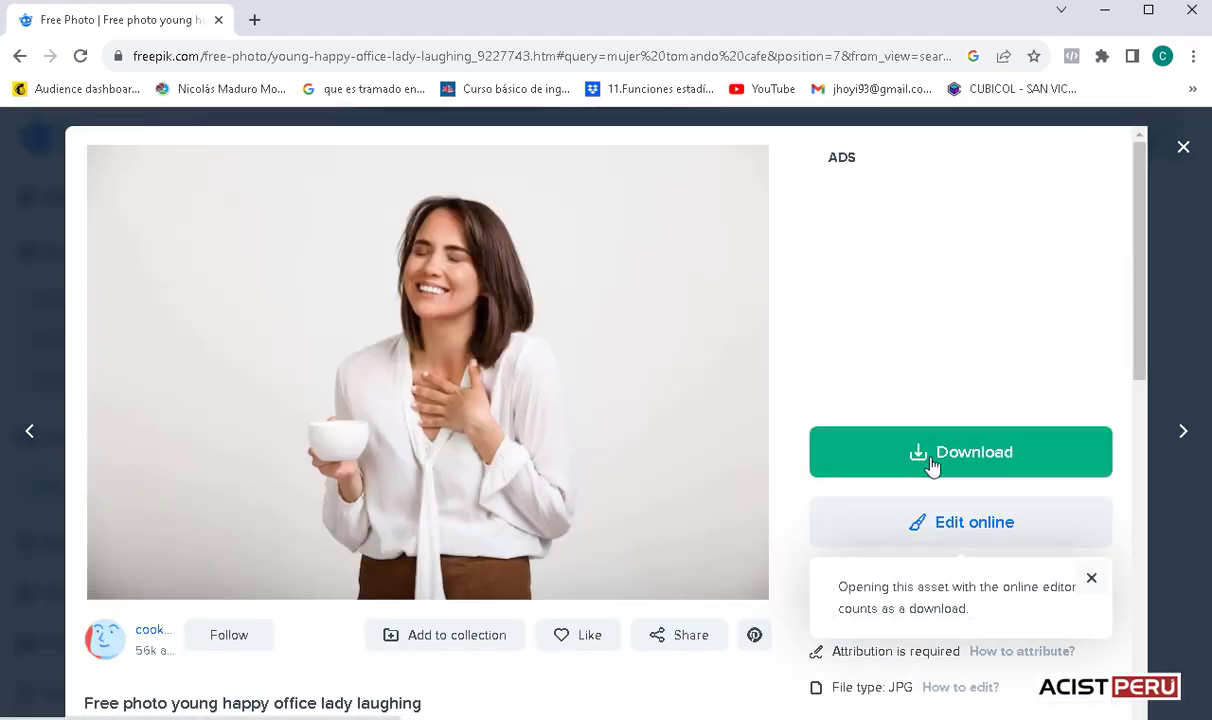
{"action": "left_click", "coordinate": [990, 458]}
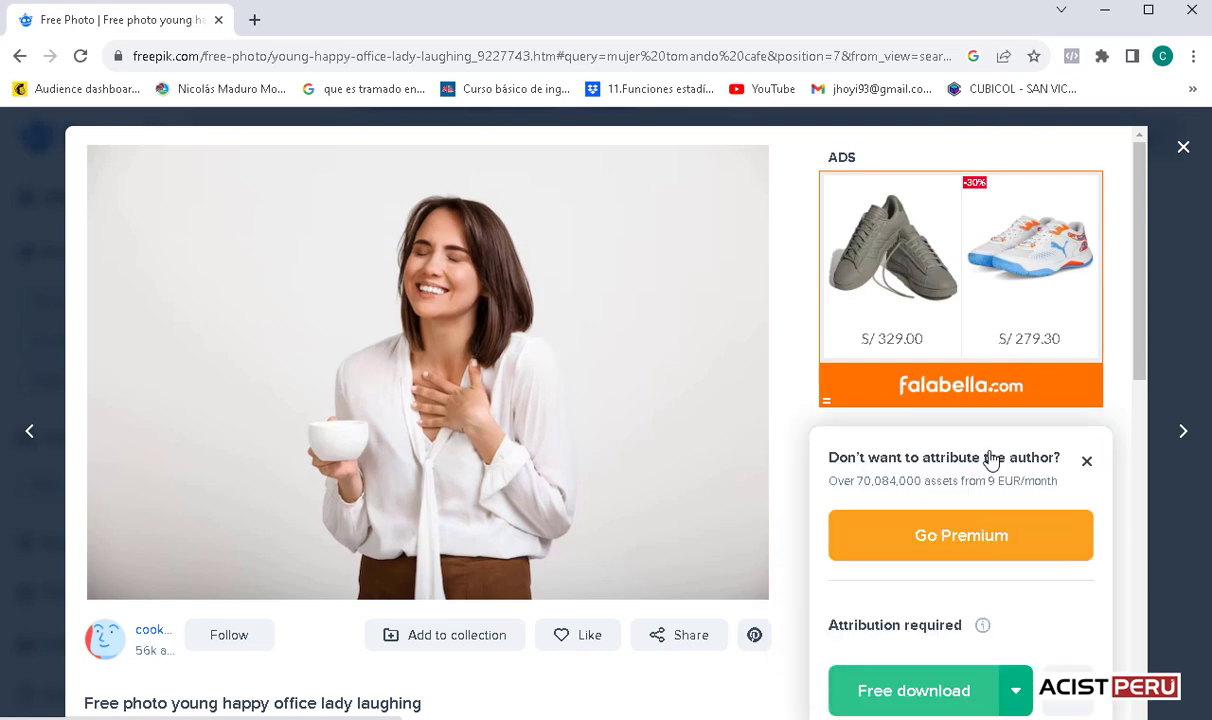
{"action": "scroll", "coordinate": [982, 503], "scroll_direction": "down", "scroll_amount": 1}
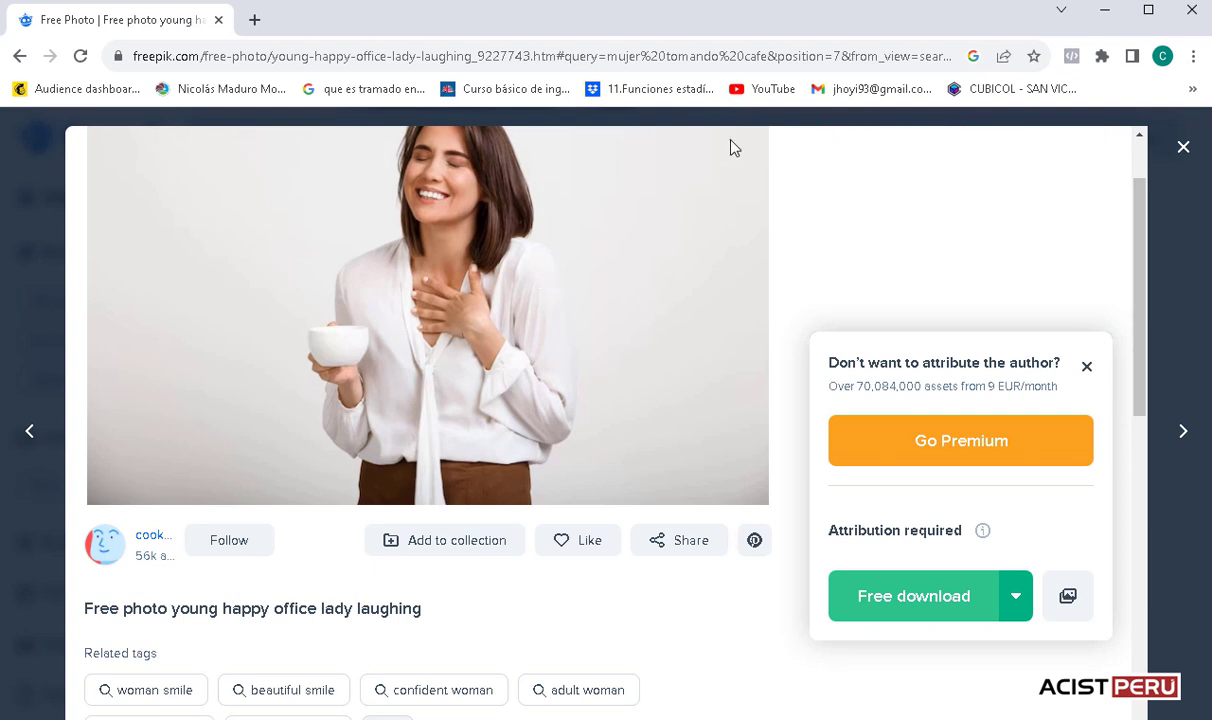
Minimize Chrome to reveal the InDesign cover, then switch over to Photoshop
{"action": "left_click", "coordinate": [1103, 12]}
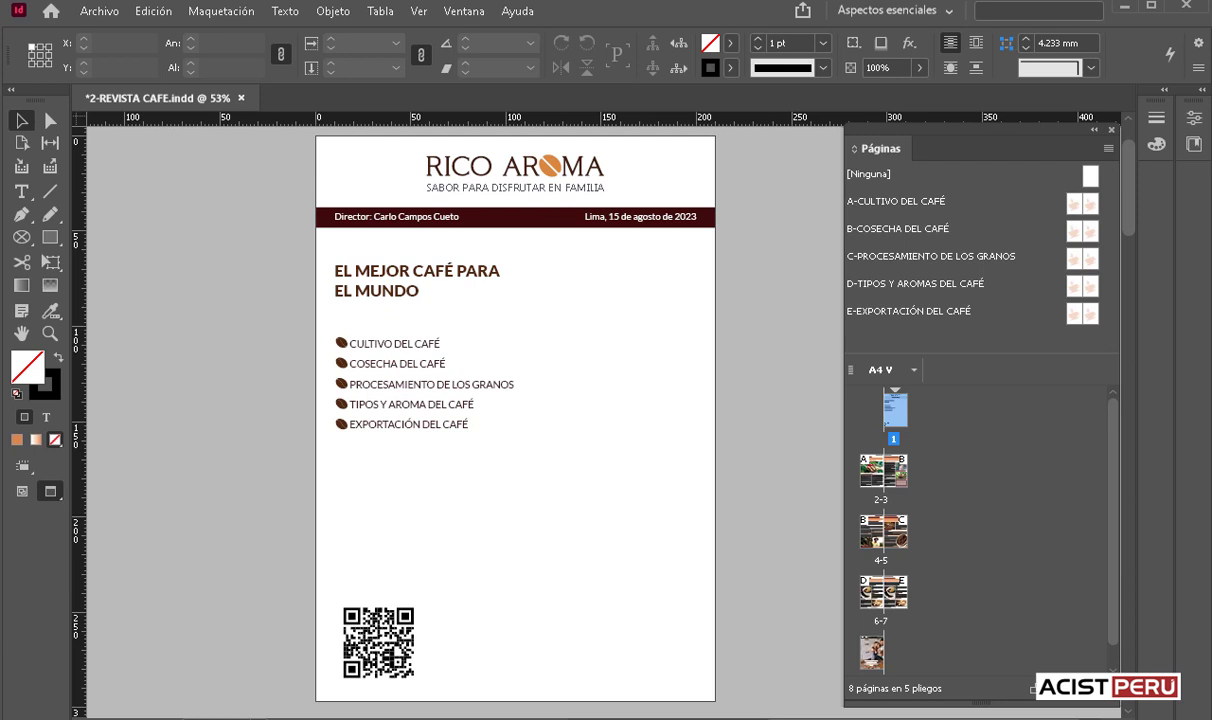
{"action": "key", "text": "alt+Tab"}
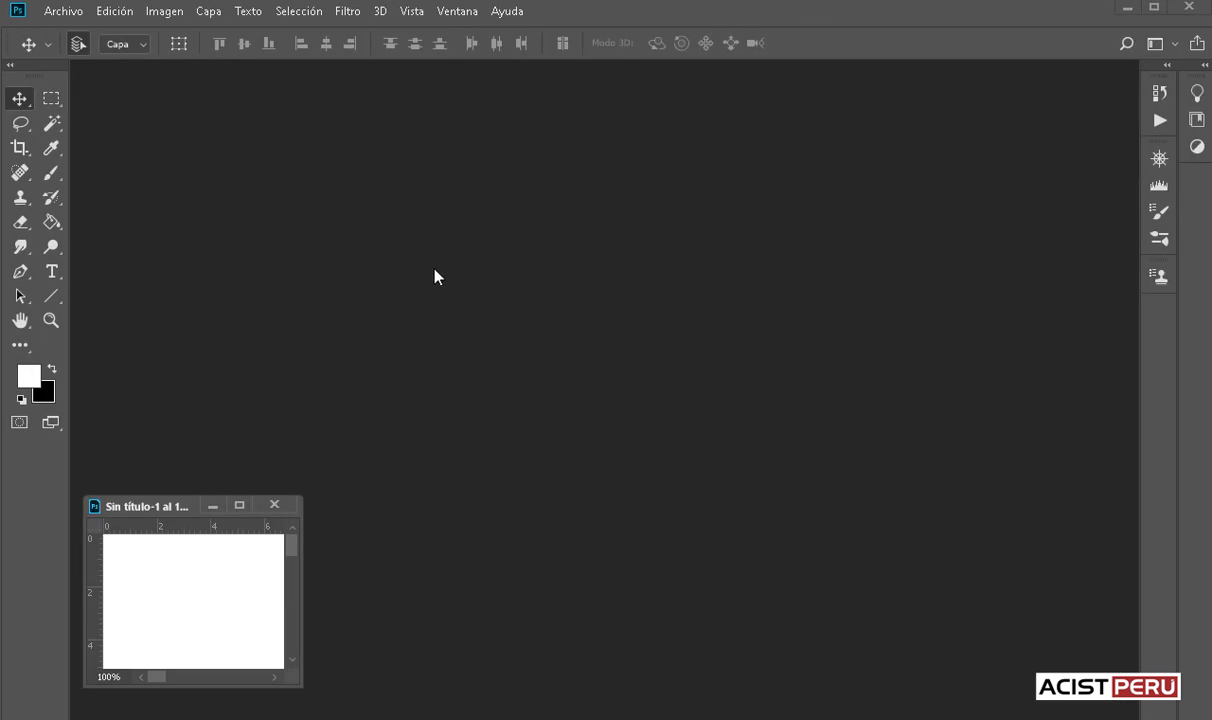
Open young-happy-office-lady-laughing.jpg in Photoshop with 'Usar el perfil incrustado' (embedded sRGB) selected
{"action": "key", "text": "ctrl+o"}
{"action": "left_click", "coordinate": [398, 193]}
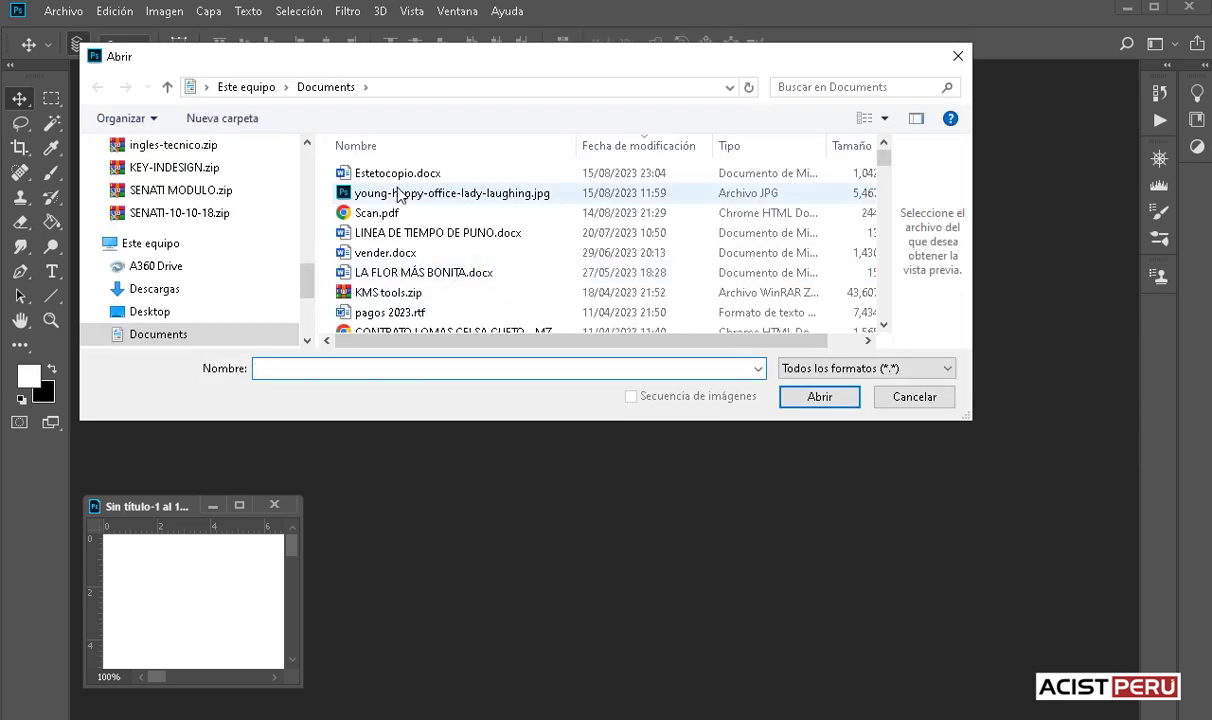
{"action": "left_click", "coordinate": [838, 405]}
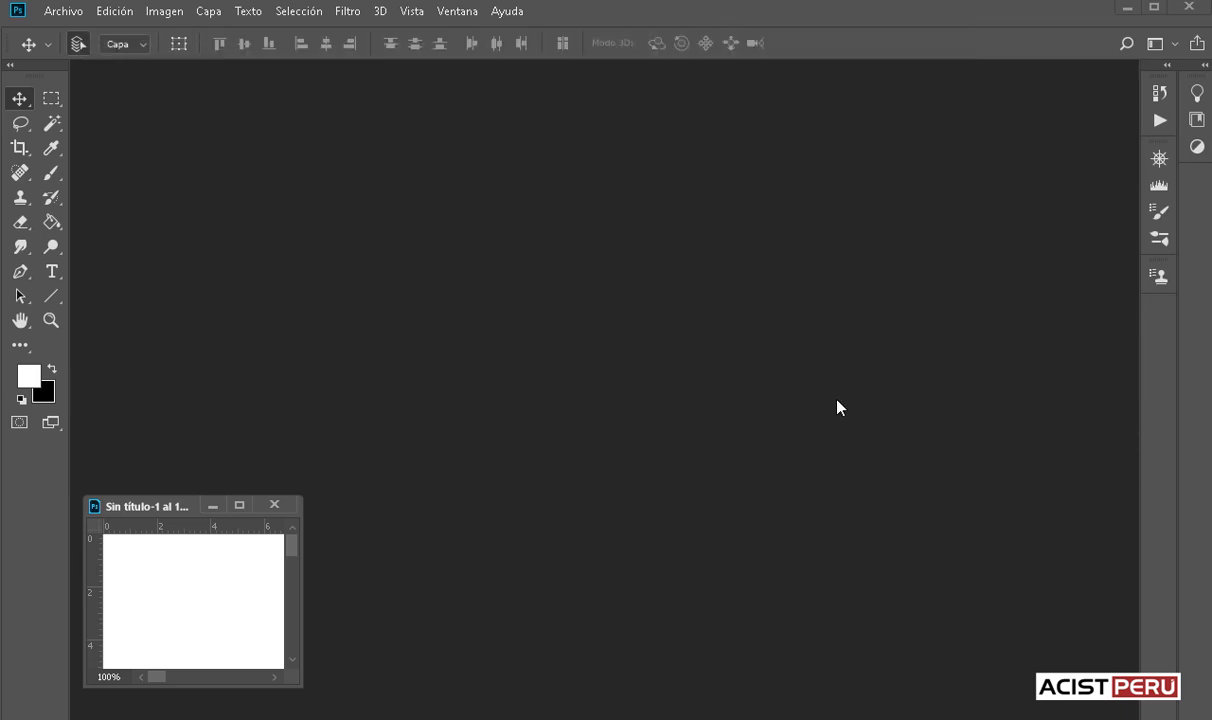
{"action": "left_click_drag", "start_coordinate": [557, 168], "coordinate": [533, 177]}
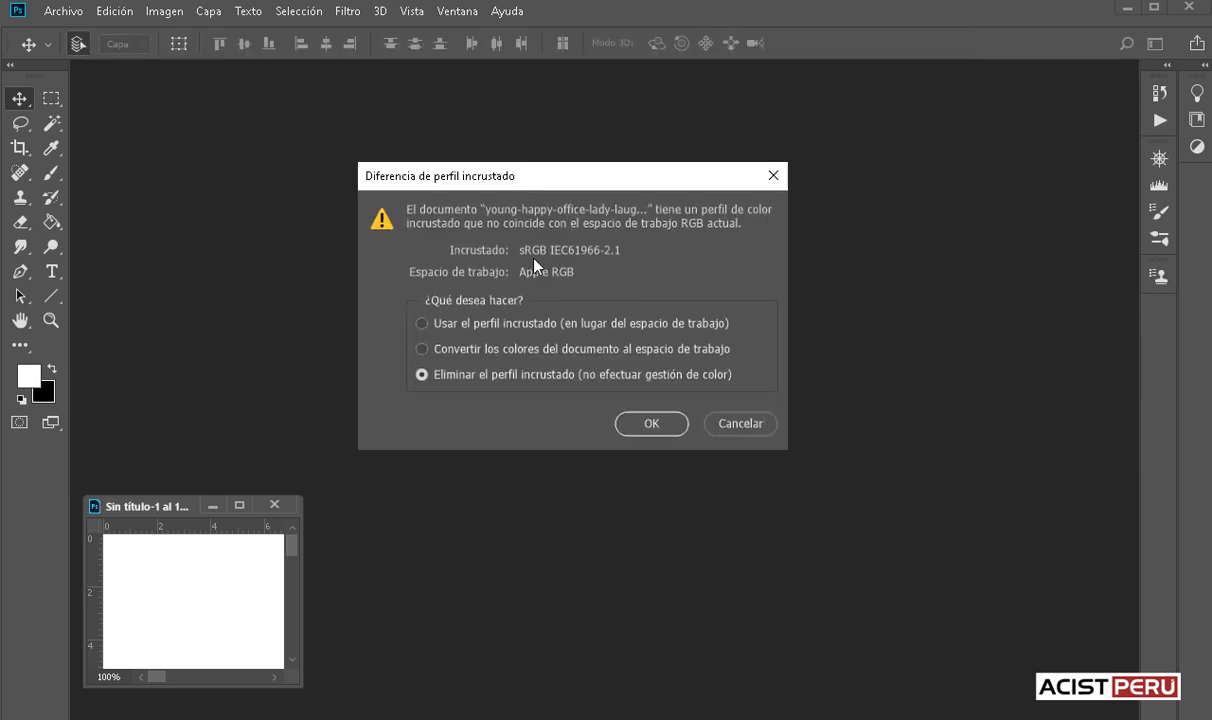
{"action": "left_click", "coordinate": [423, 325]}
{"action": "left_click", "coordinate": [641, 425]}
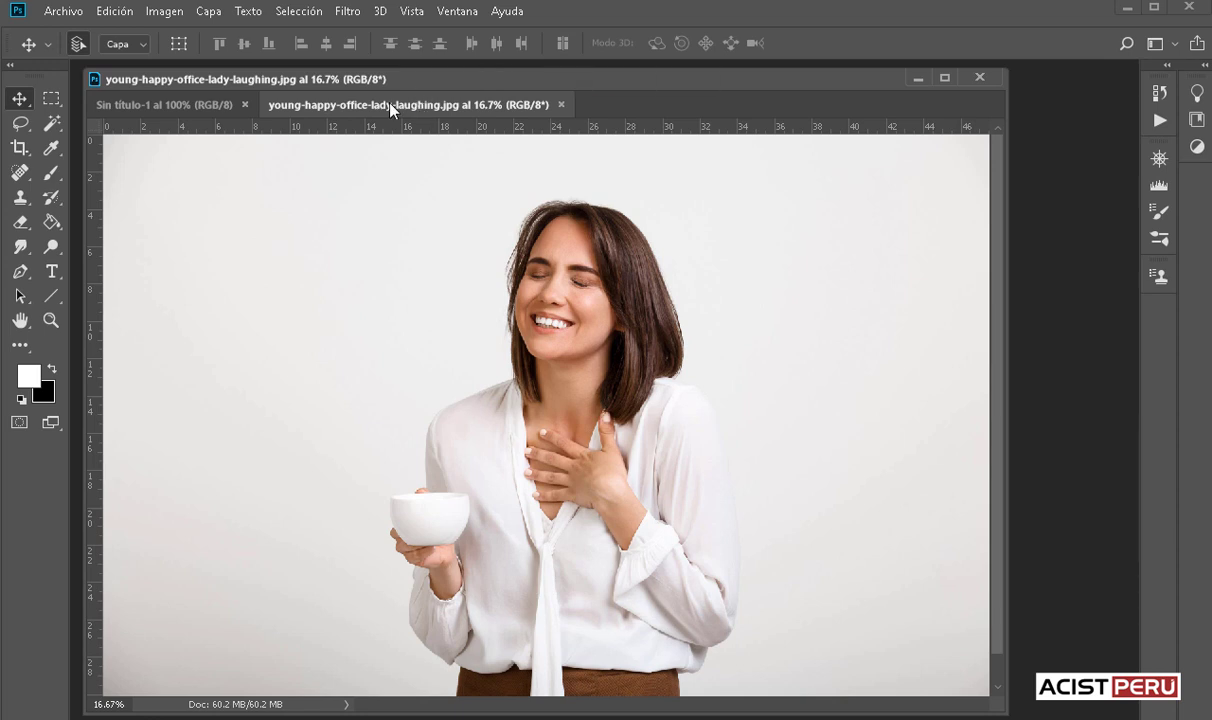
Set the woman photo's resolution to 96 ppi with Resample off, keeping 5616×3744 px
{"action": "left_click", "coordinate": [165, 12]}
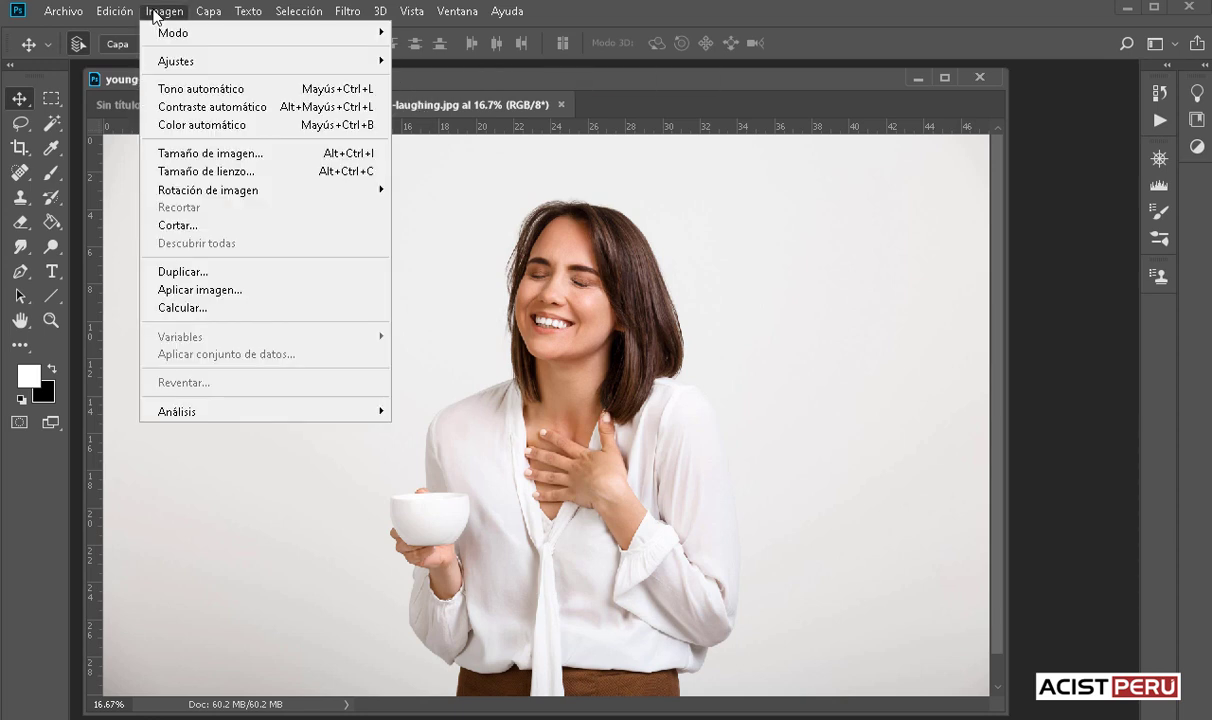
{"action": "left_click", "coordinate": [229, 155]}
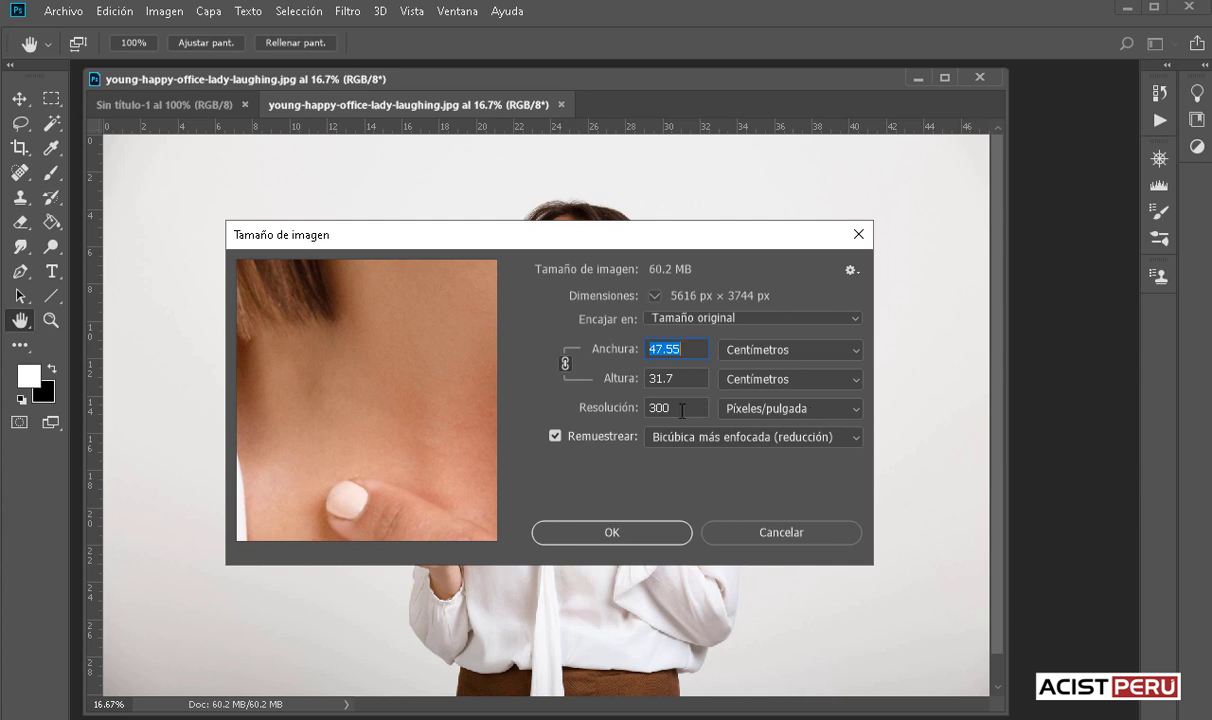
{"action": "left_click", "coordinate": [618, 407]}
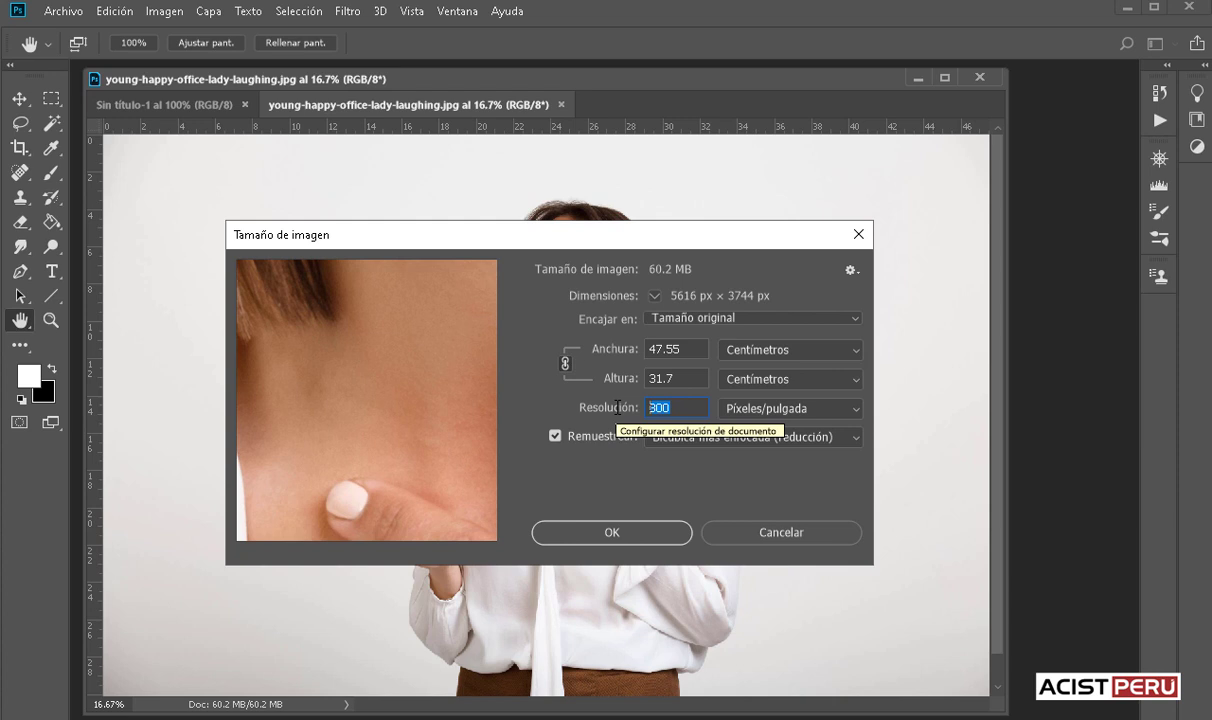
{"action": "type", "text": "96"}
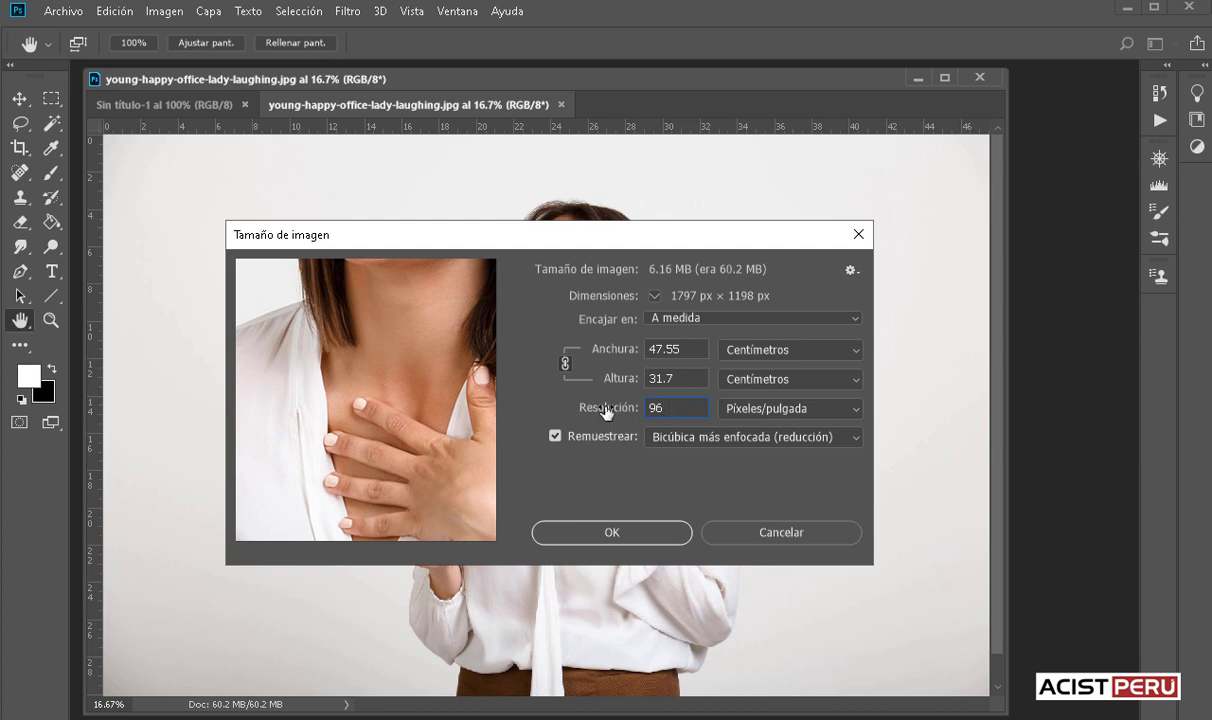
{"action": "left_click", "coordinate": [555, 437]}
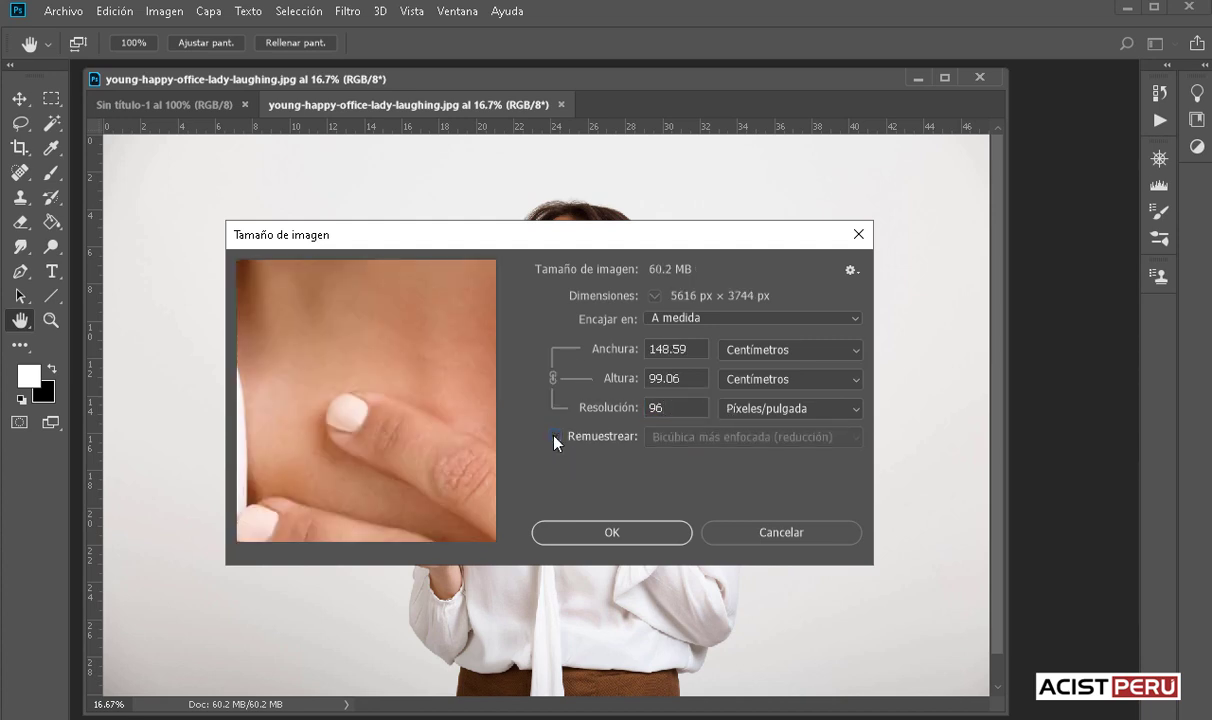
{"action": "left_click", "coordinate": [608, 408]}
{"action": "left_click", "coordinate": [779, 533]}
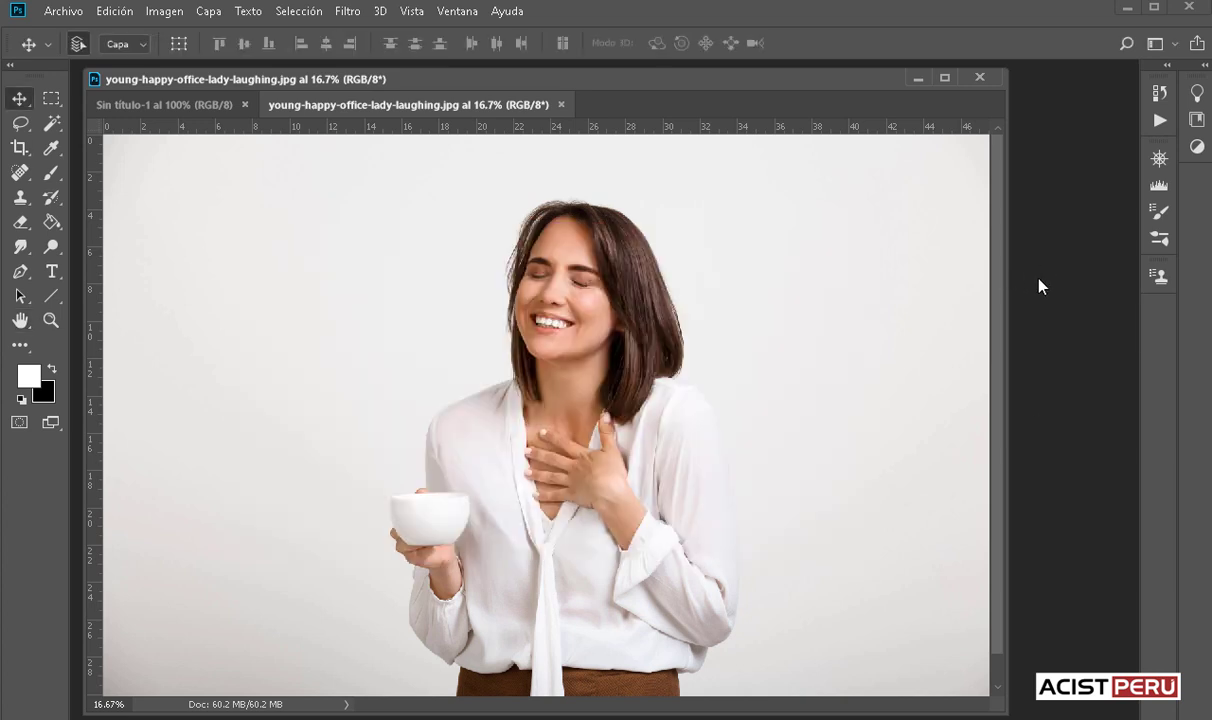
Open closeup-shot-male-hand-picking-cherry-red-coffee-beans-tree.jpg from the Descargas folder
{"action": "key", "text": "ctrl+o"}
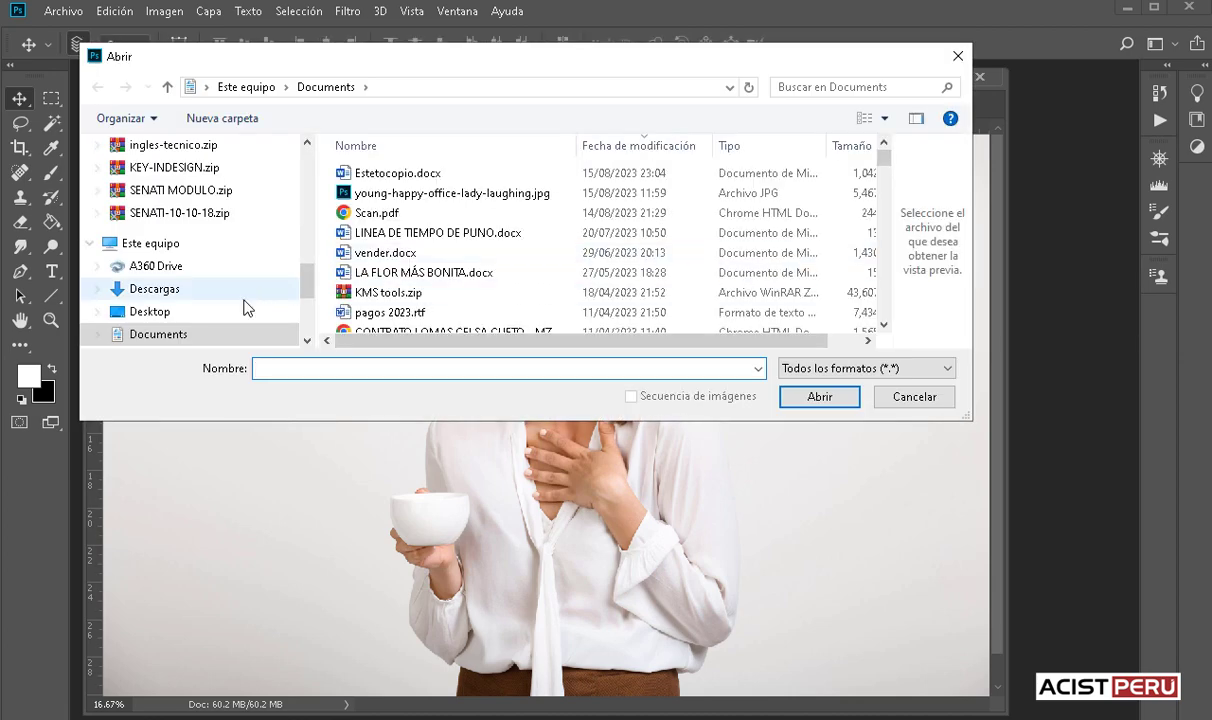
{"action": "left_click", "coordinate": [154, 288]}
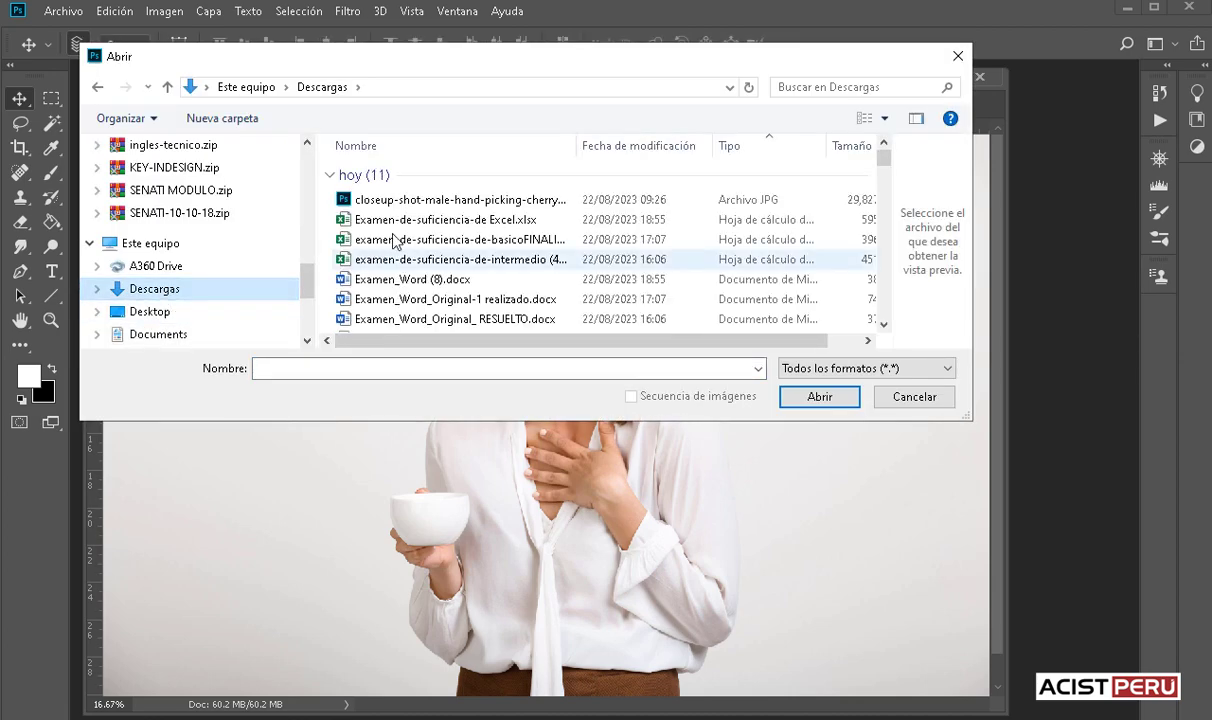
{"action": "left_click", "coordinate": [405, 201]}
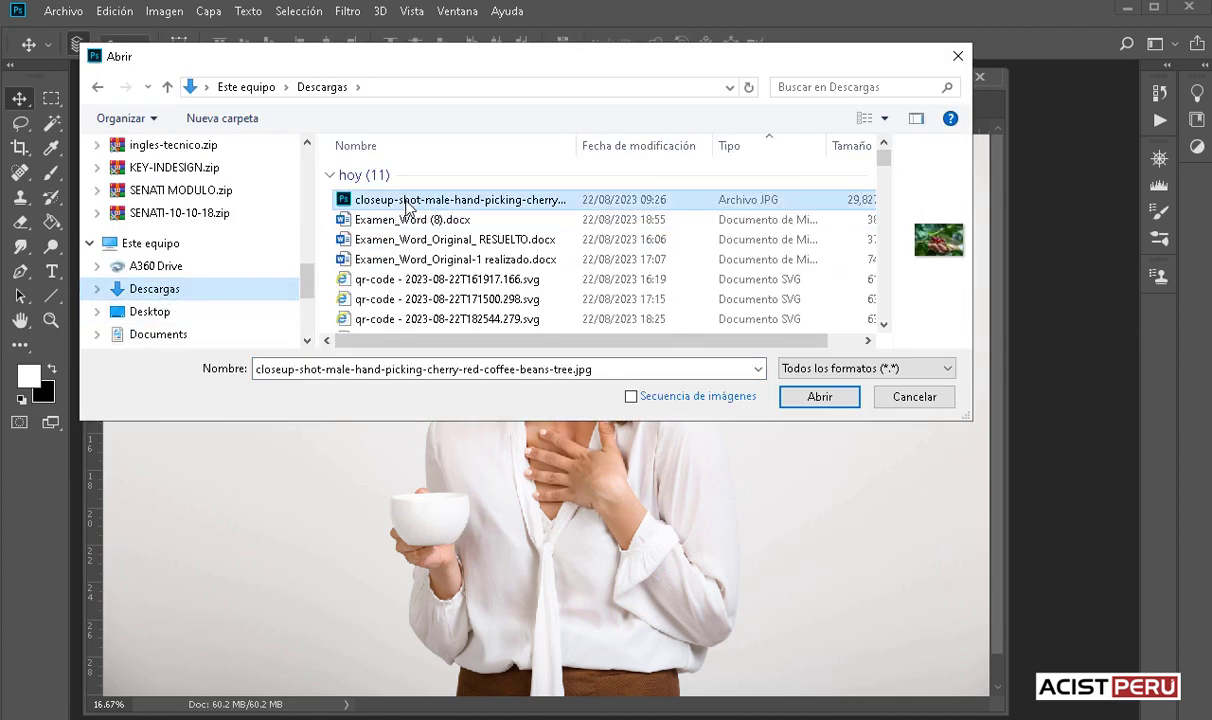
{"action": "left_click", "coordinate": [819, 398]}
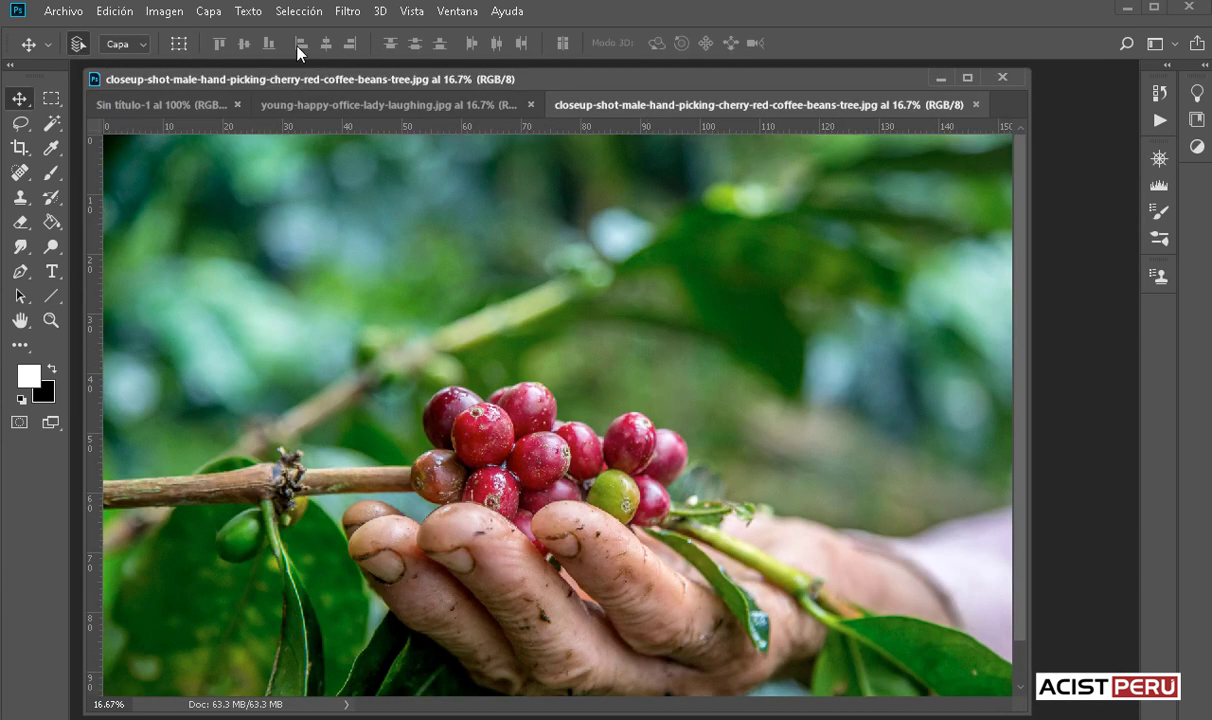
{"action": "left_click", "coordinate": [164, 11]}
Trial 300 ppi on the coffee photo with and without resampling, cancel, and close it
{"action": "left_click", "coordinate": [197, 152]}
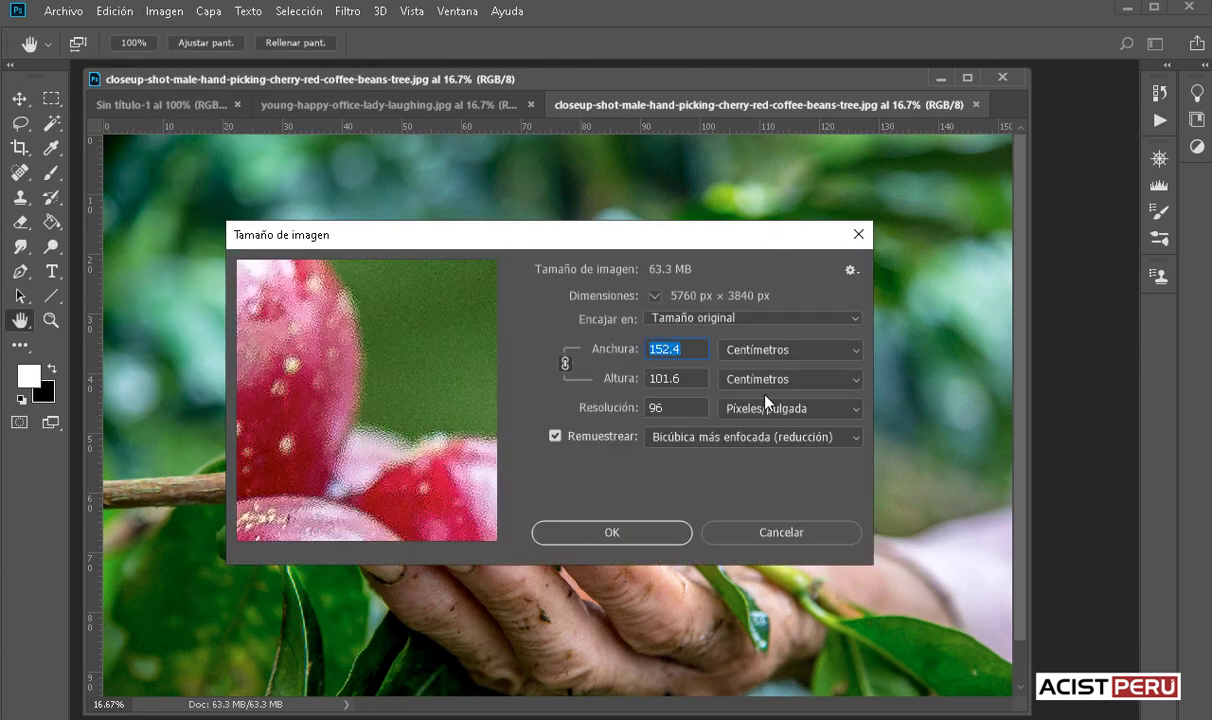
{"action": "left_click", "coordinate": [553, 438]}
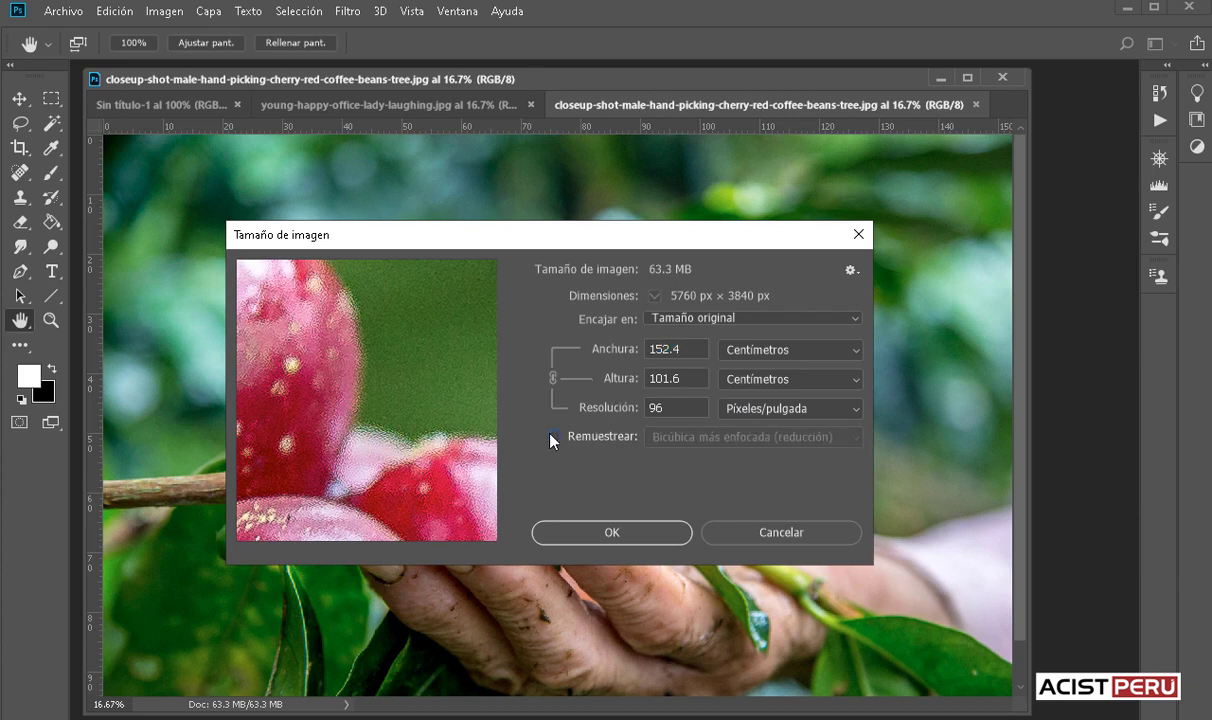
{"action": "type", "text": "3"}
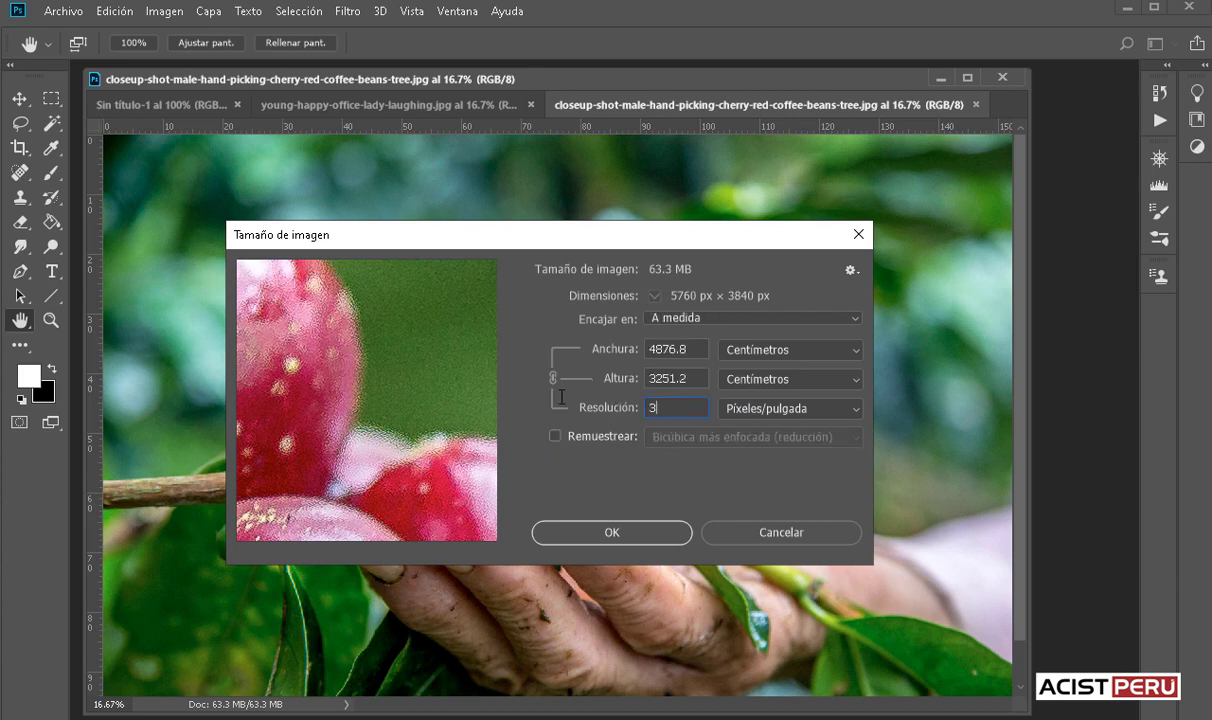
{"action": "type", "text": "00"}
{"action": "key", "text": "ctrl+z"}
{"action": "type", "text": "3"}
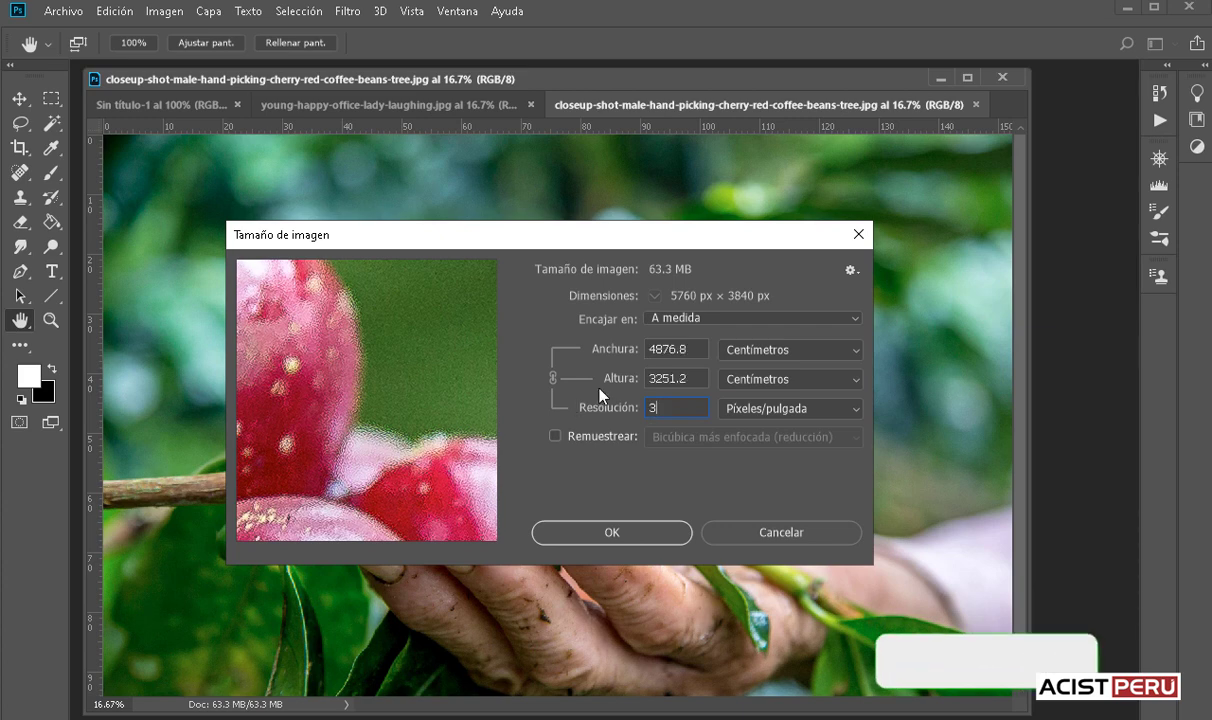
{"action": "type", "text": "00"}
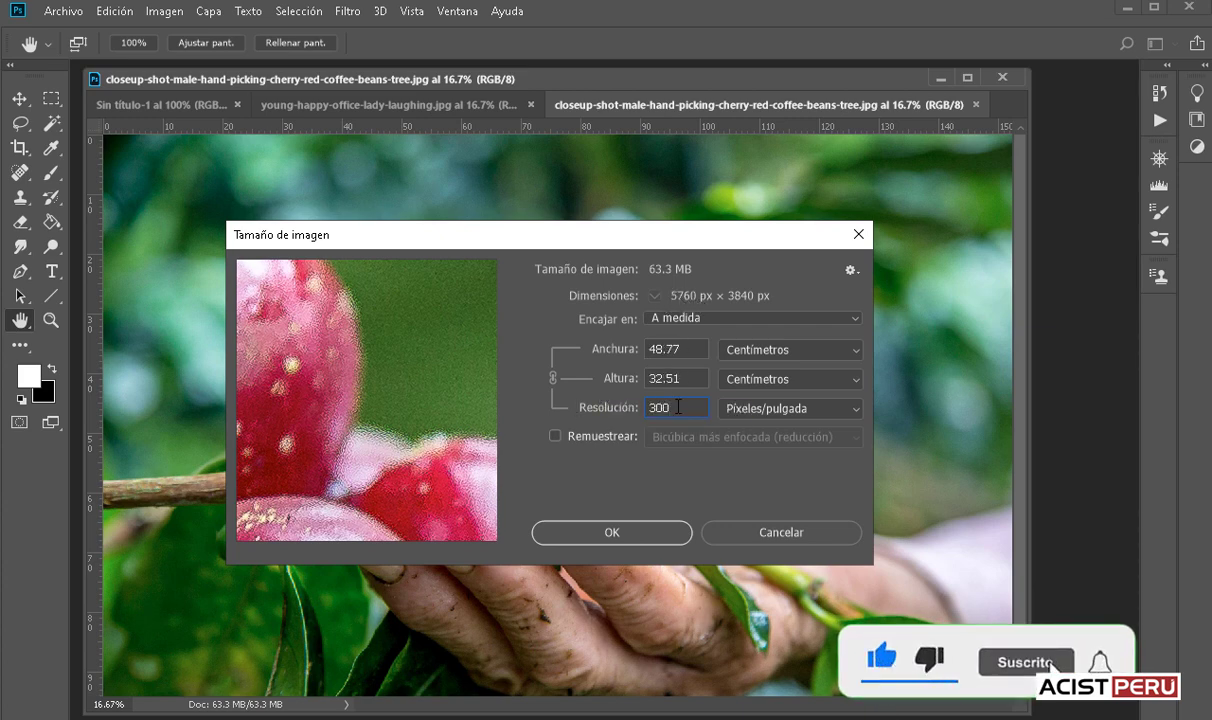
{"action": "key", "text": "ctrl+z"}
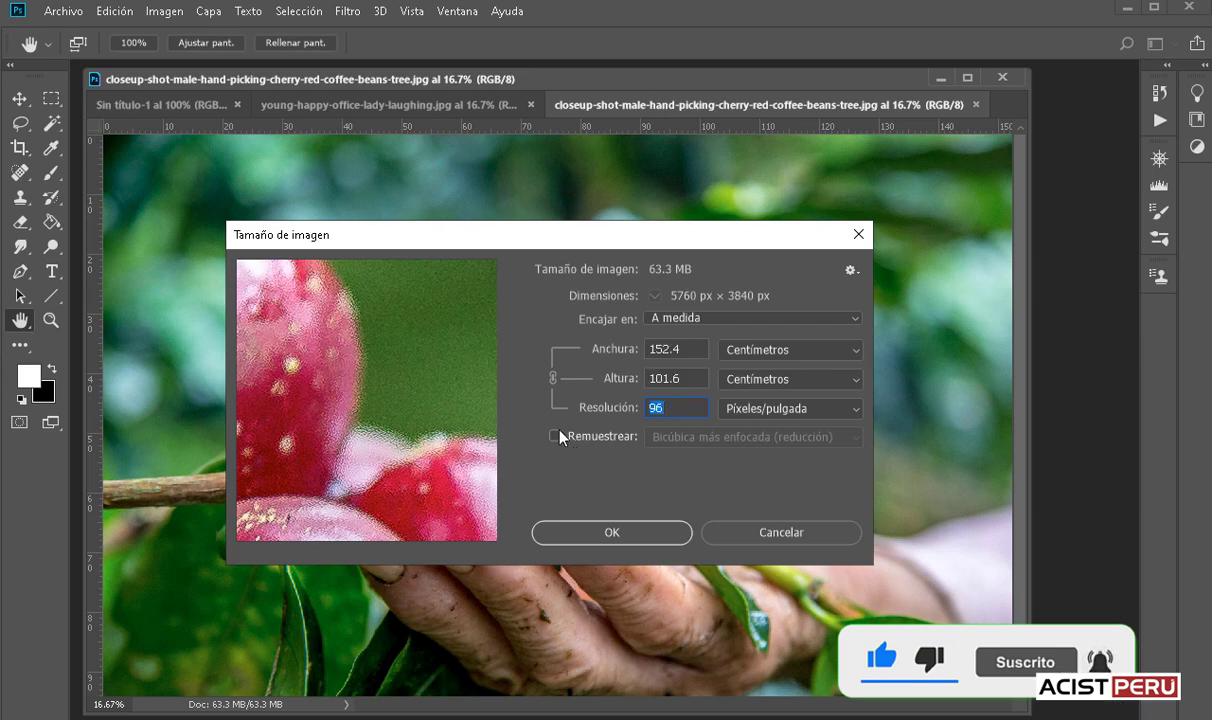
{"action": "left_click", "coordinate": [556, 437]}
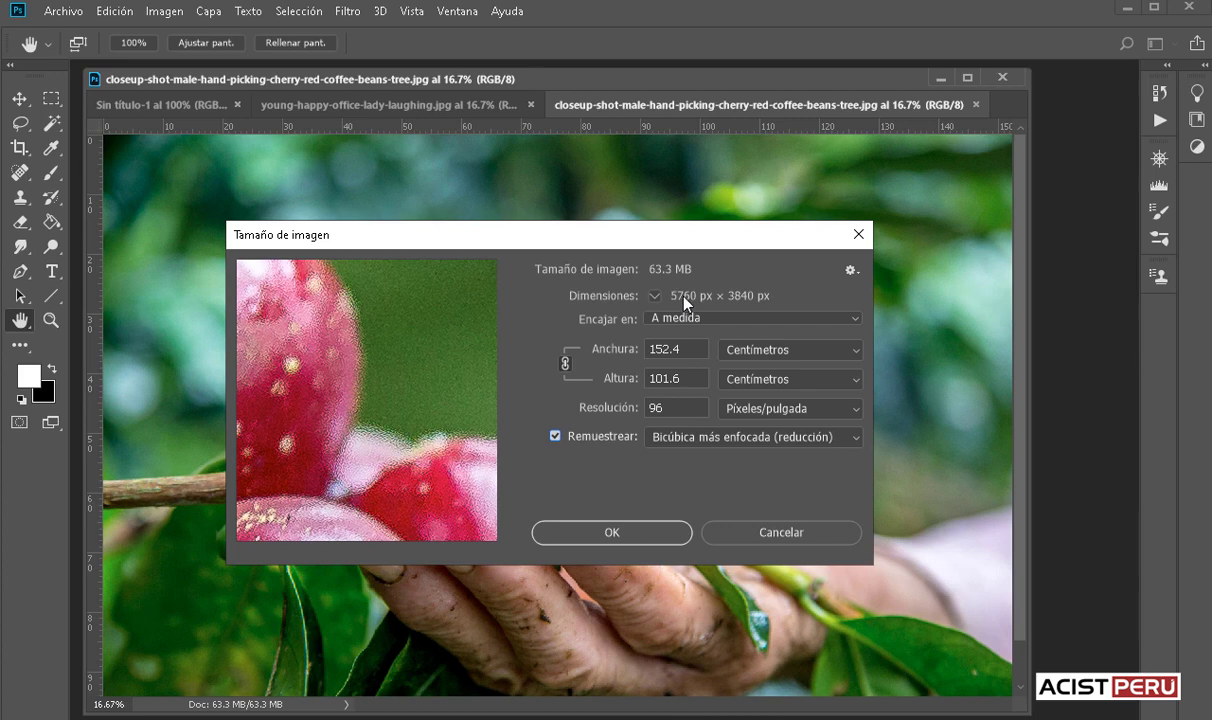
{"action": "double_click", "coordinate": [652, 407]}
{"action": "type", "text": "3"}
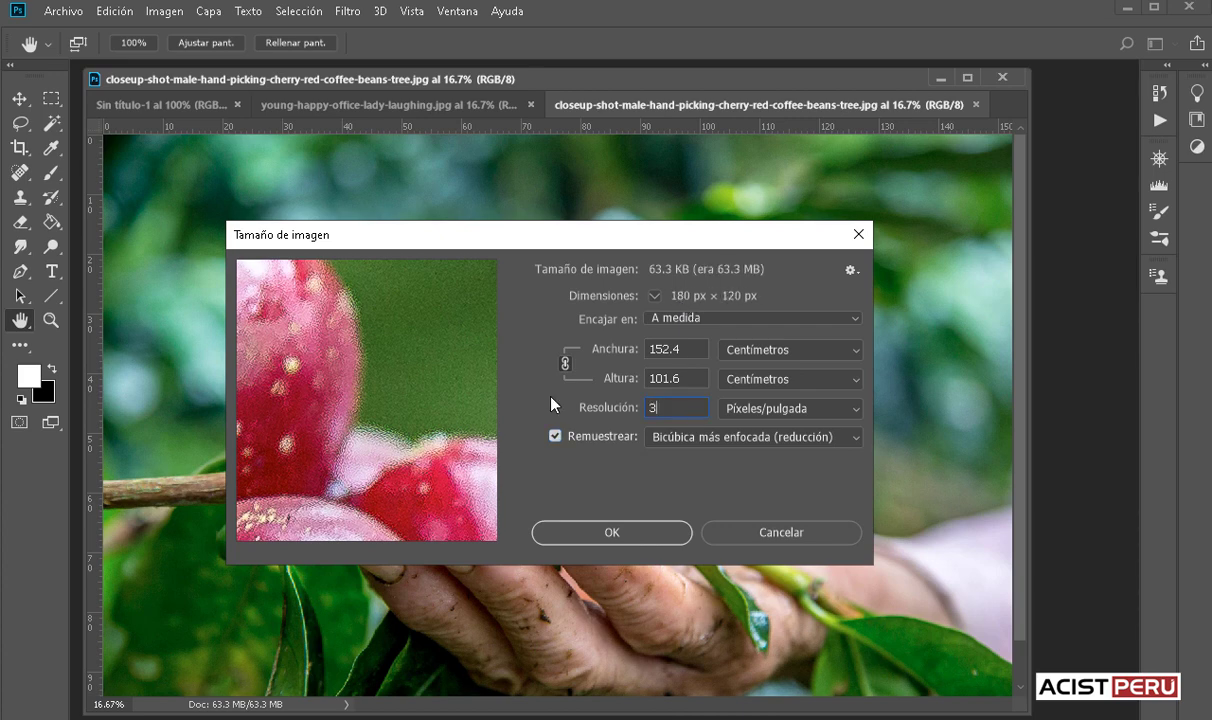
{"action": "type", "text": "00"}
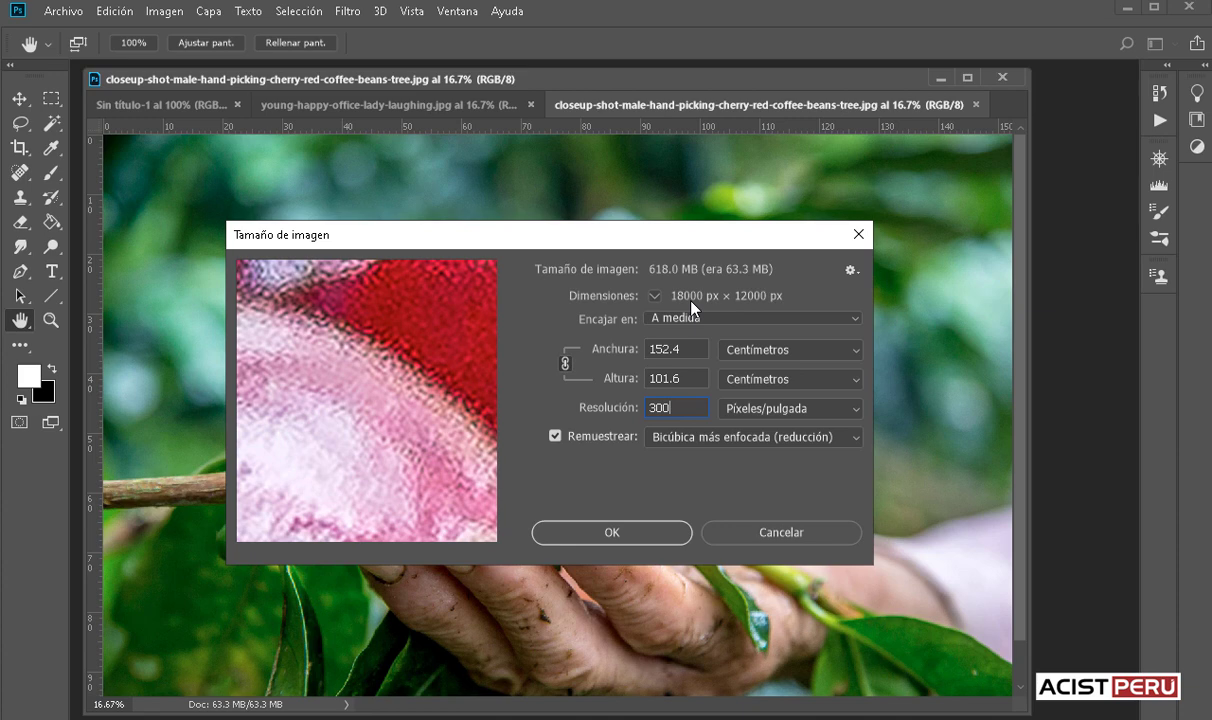
{"action": "left_click", "coordinate": [556, 437]}
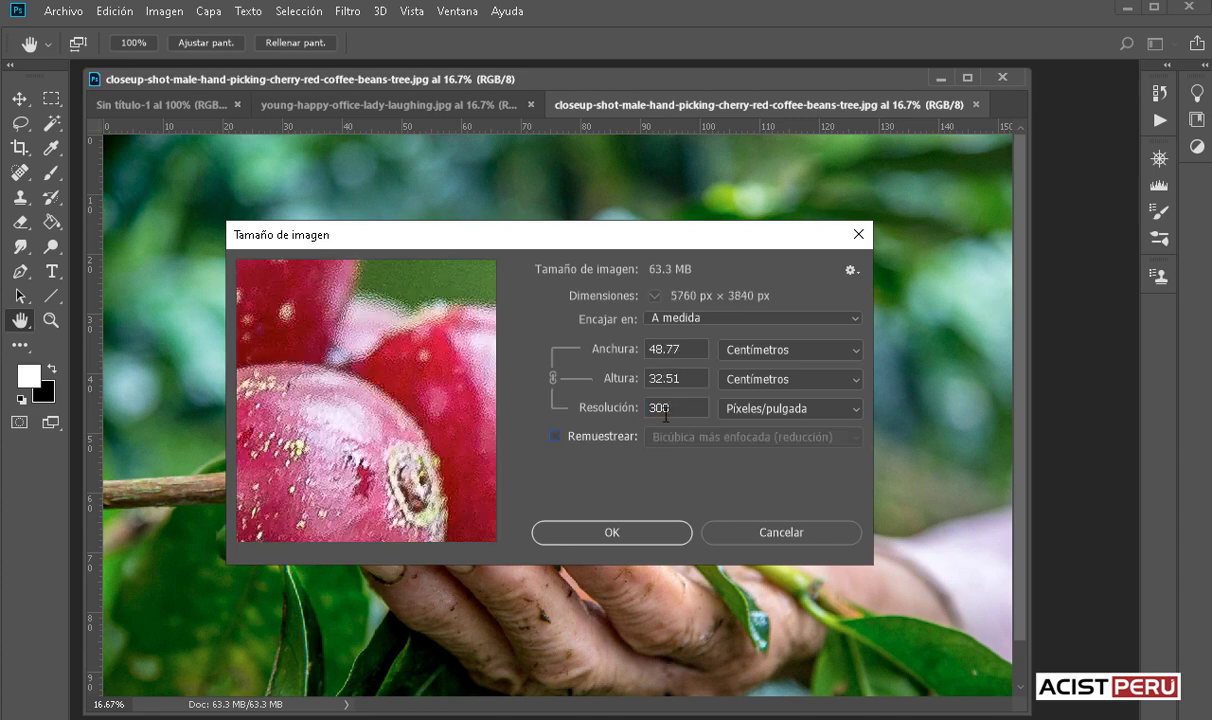
{"action": "left_click", "coordinate": [752, 536]}
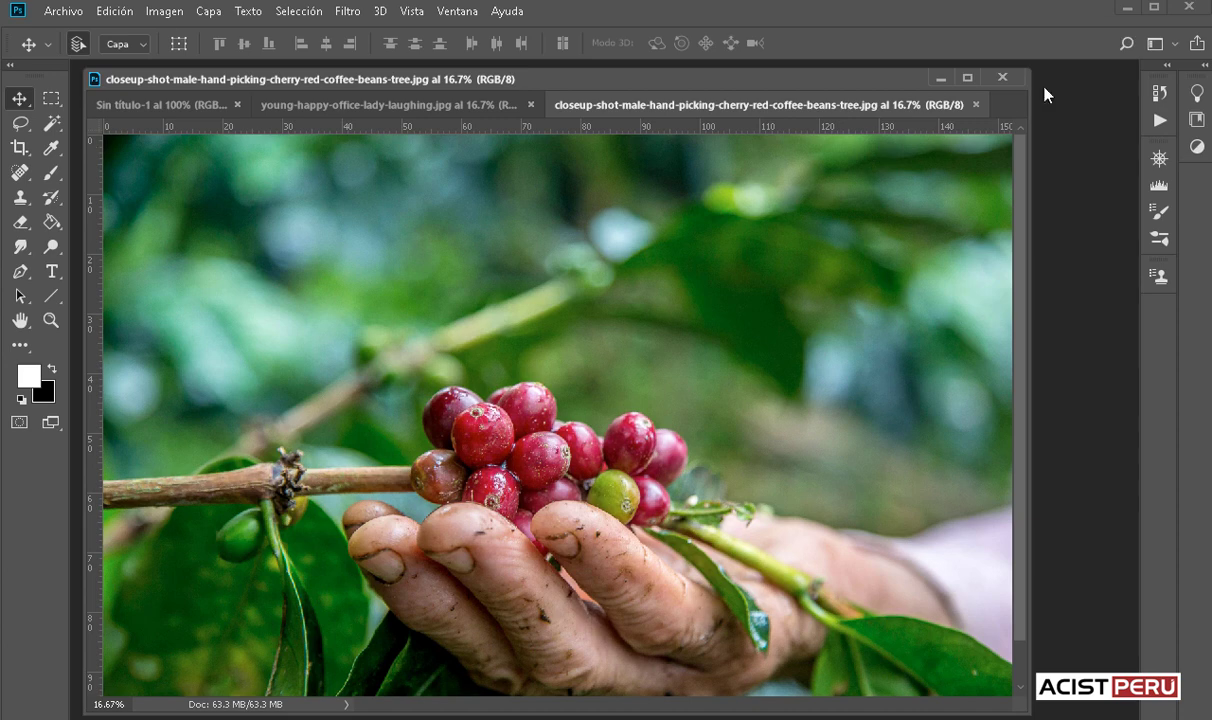
{"action": "left_click", "coordinate": [976, 105]}
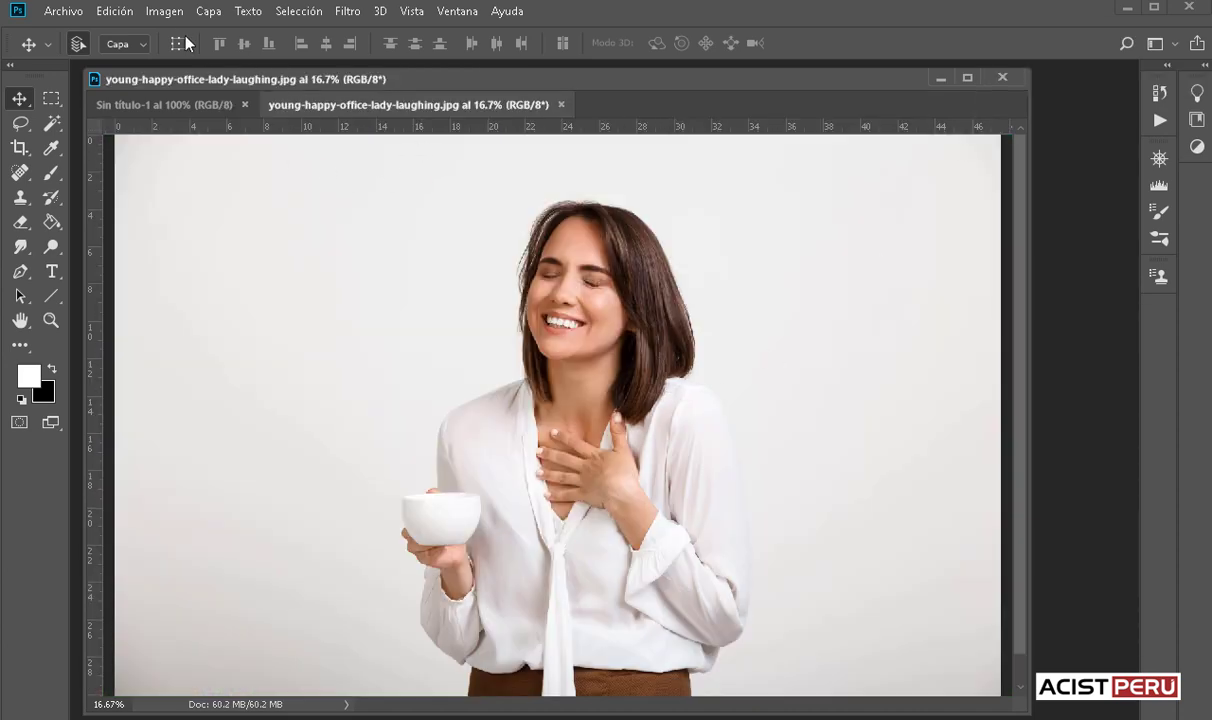
Trial a 30 cm width with bicubic resampling on the woman photo, then cancel
{"action": "left_click", "coordinate": [164, 11]}
{"action": "left_click", "coordinate": [203, 153]}
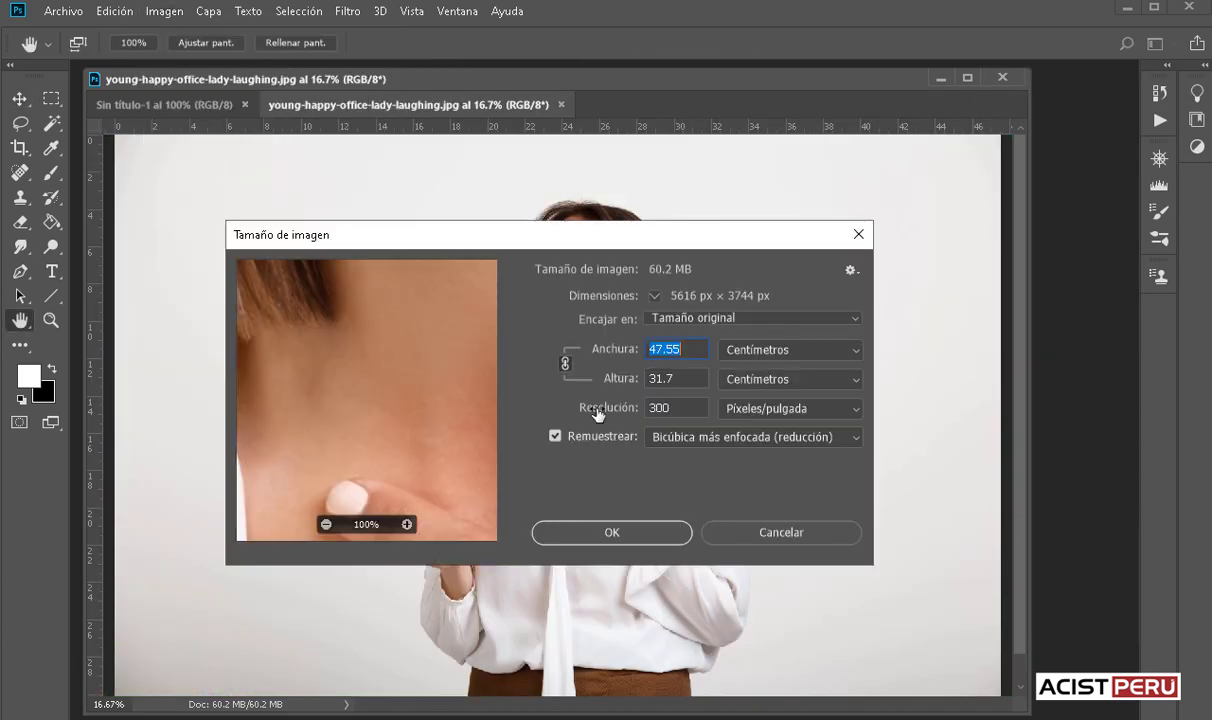
{"action": "double_click", "coordinate": [695, 412]}
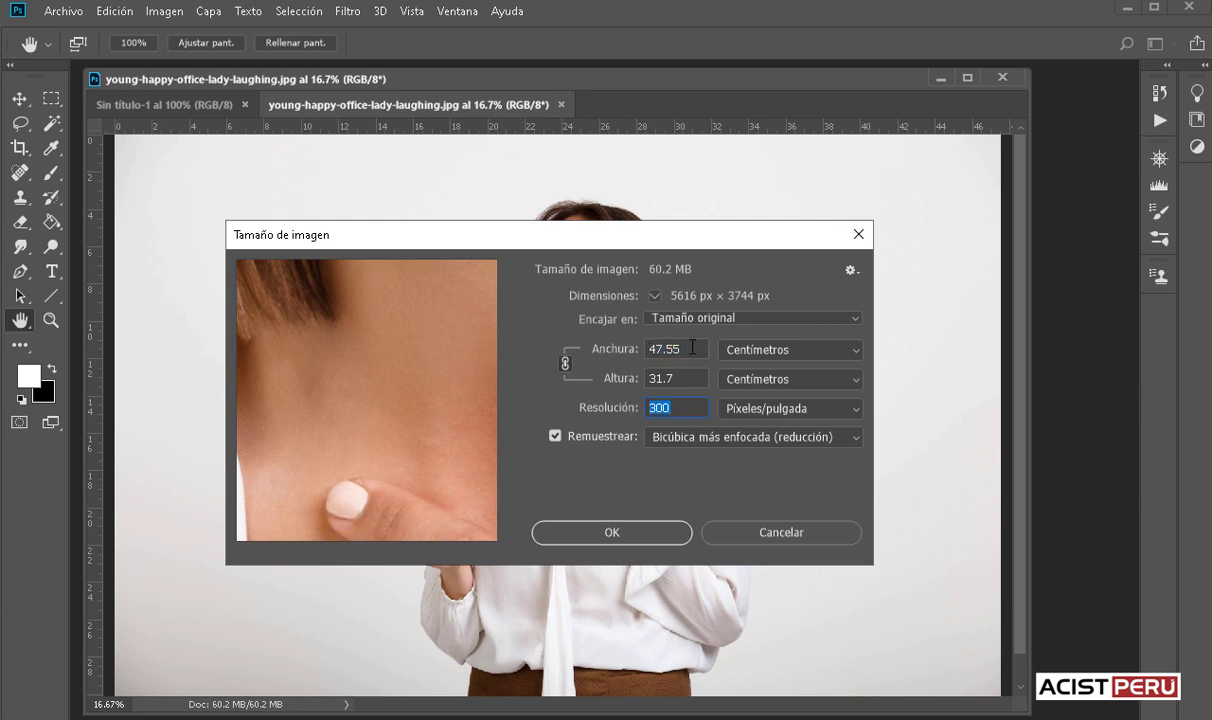
{"action": "left_click", "coordinate": [605, 347]}
{"action": "left_click", "coordinate": [745, 437]}
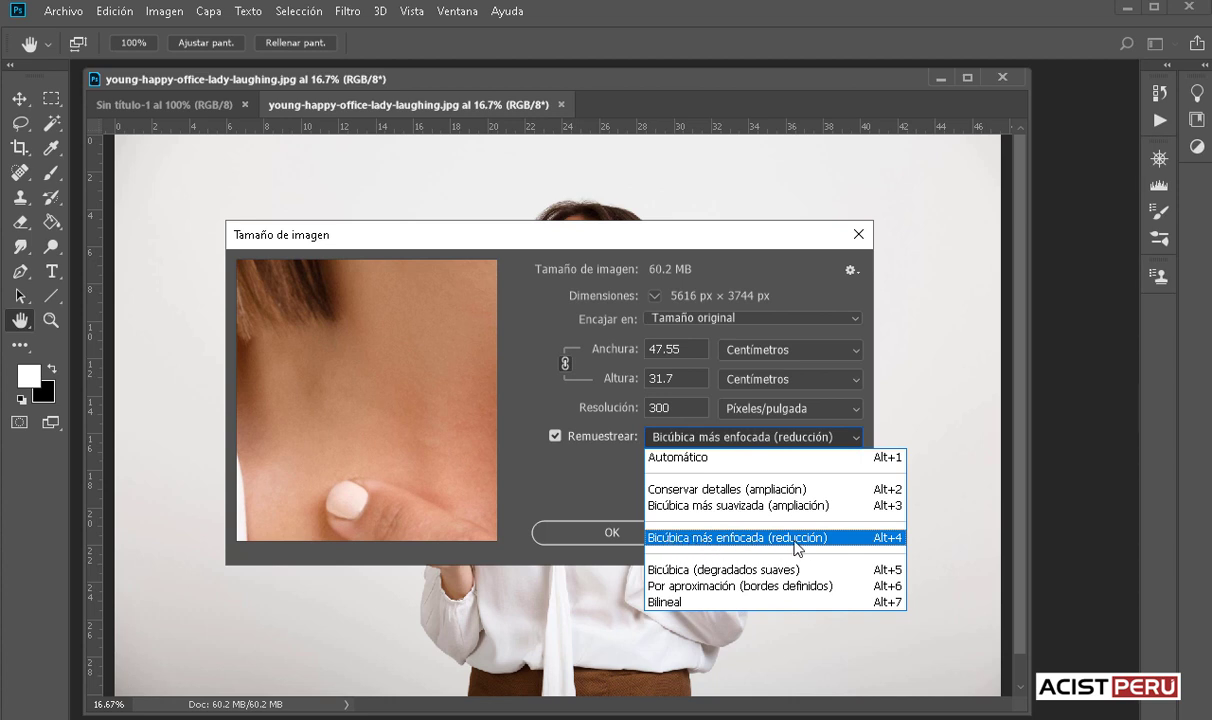
{"action": "left_click", "coordinate": [835, 540]}
{"action": "left_click", "coordinate": [697, 350]}
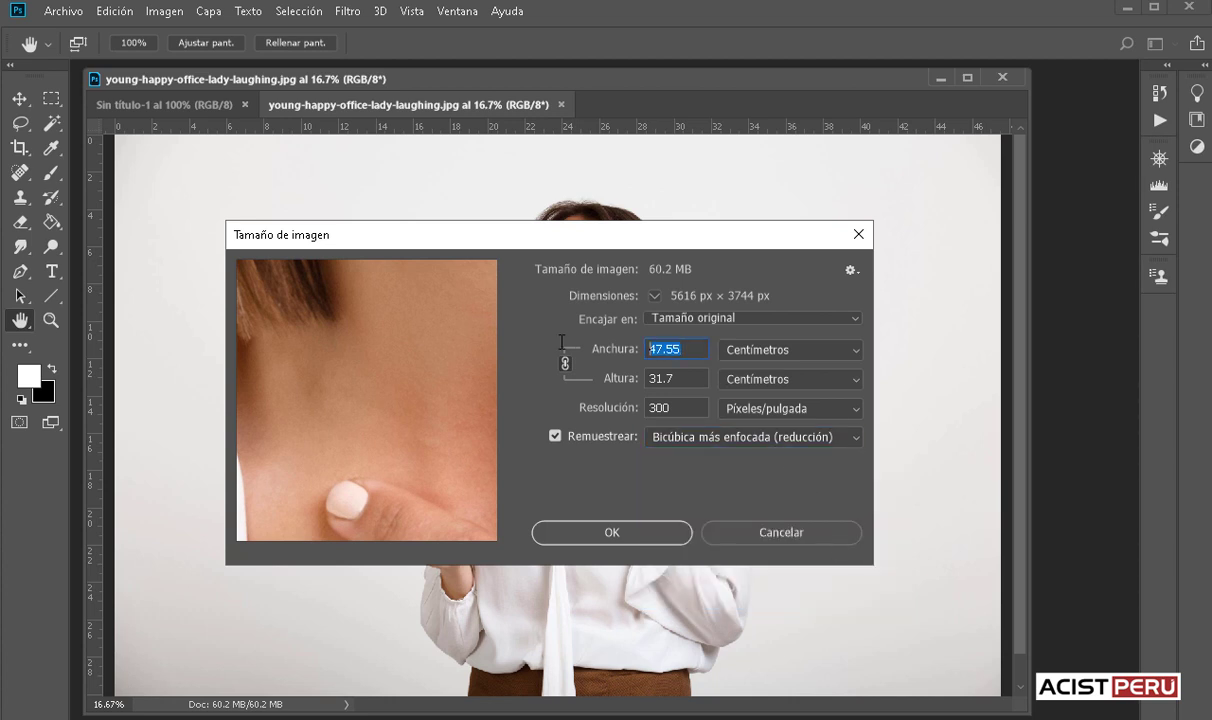
{"action": "type", "text": "3"}
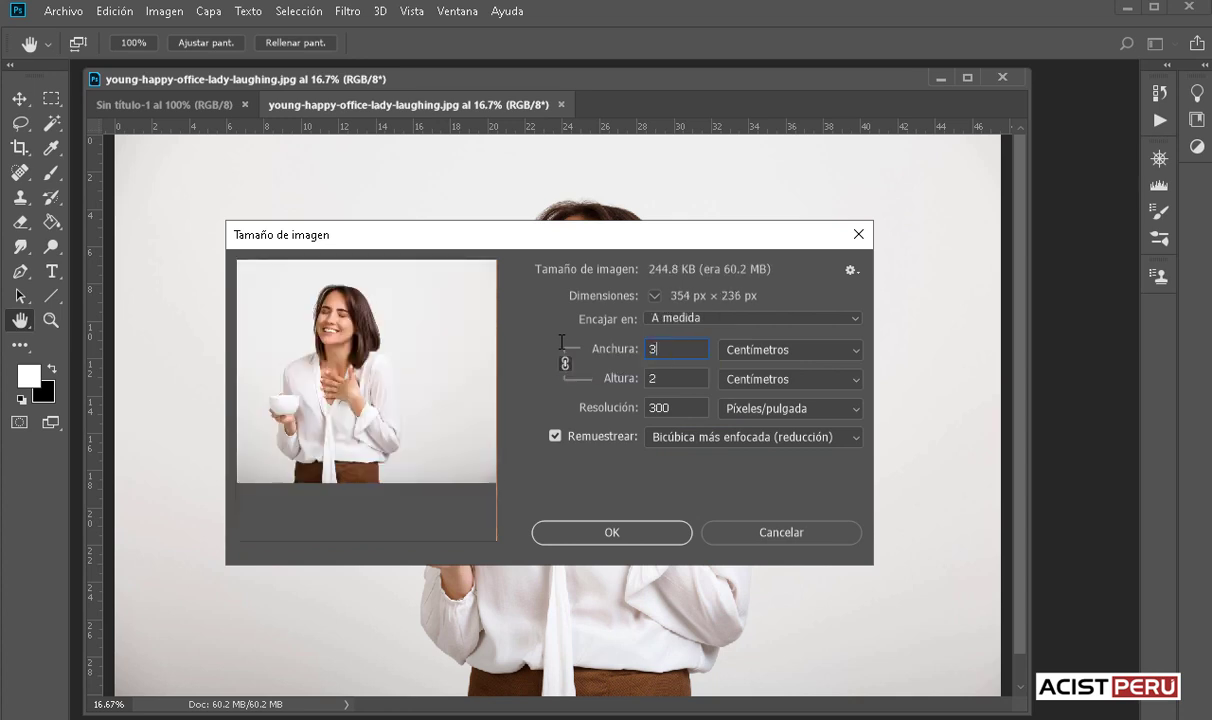
{"action": "type", "text": "0"}
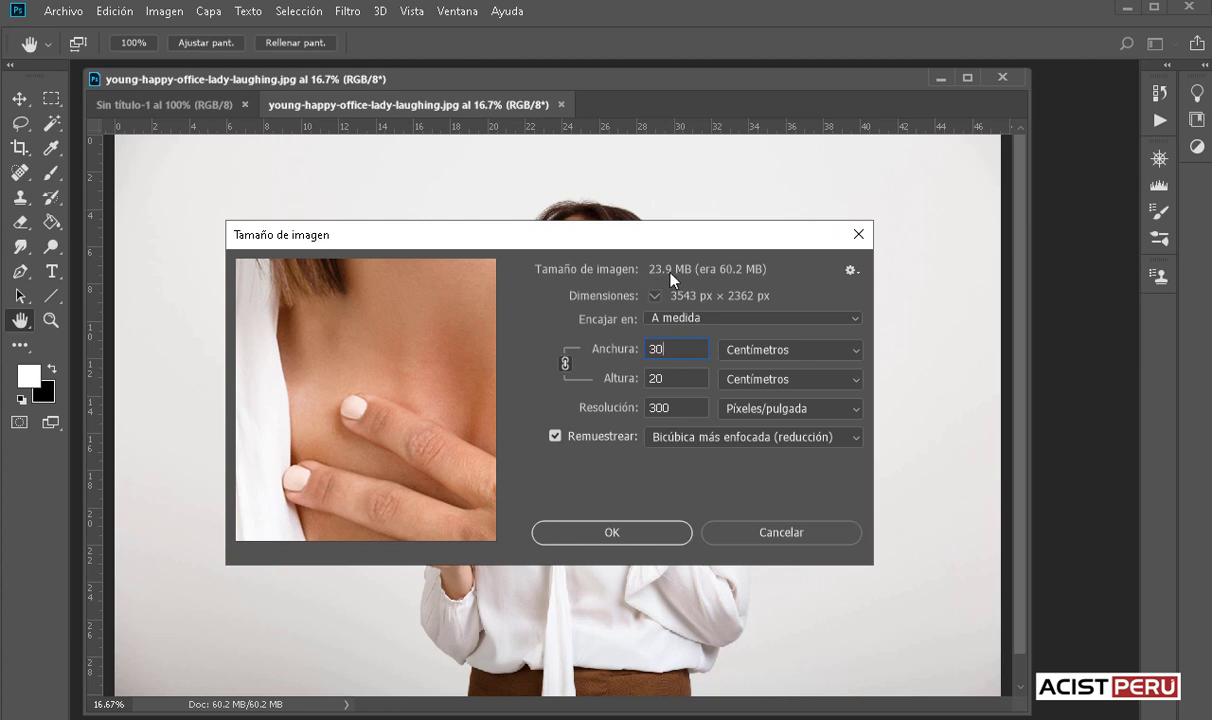
{"action": "left_click_drag", "start_coordinate": [664, 349], "coordinate": [598, 349]}
{"action": "left_click", "coordinate": [769, 533]}
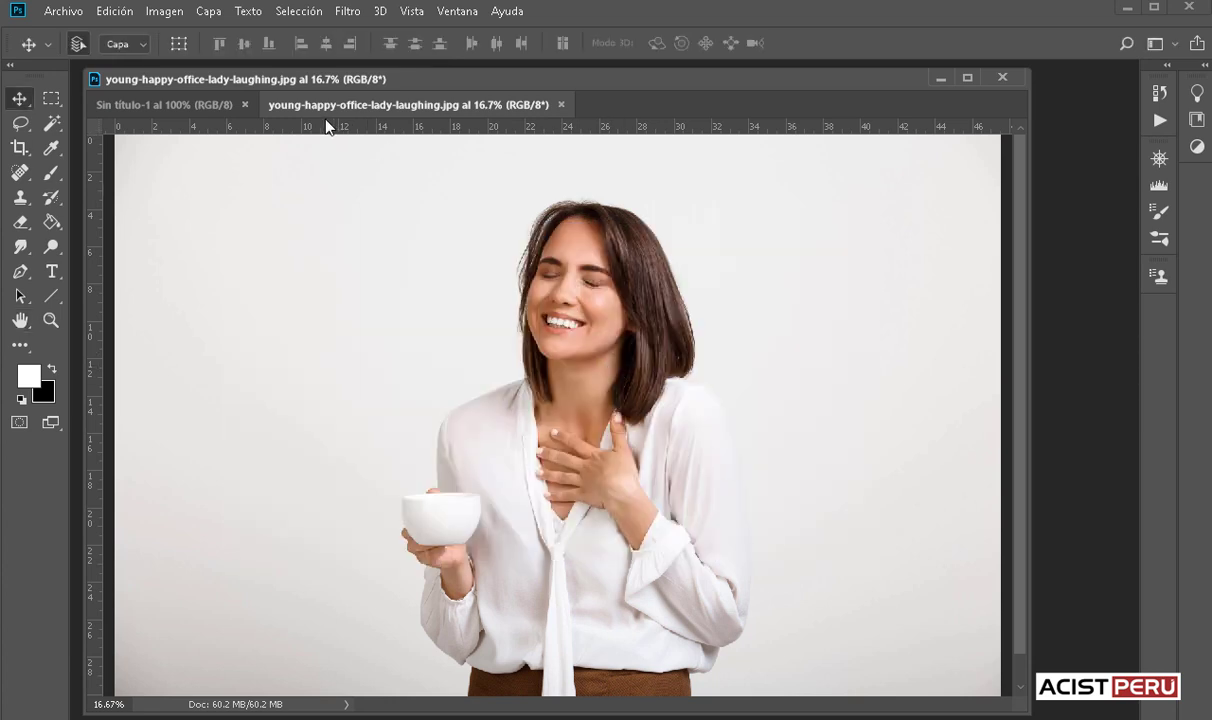
Convert the woman photo with Convertir en perfil, keeping Coated FOGRA39 as destination
{"action": "left_click", "coordinate": [166, 13]}
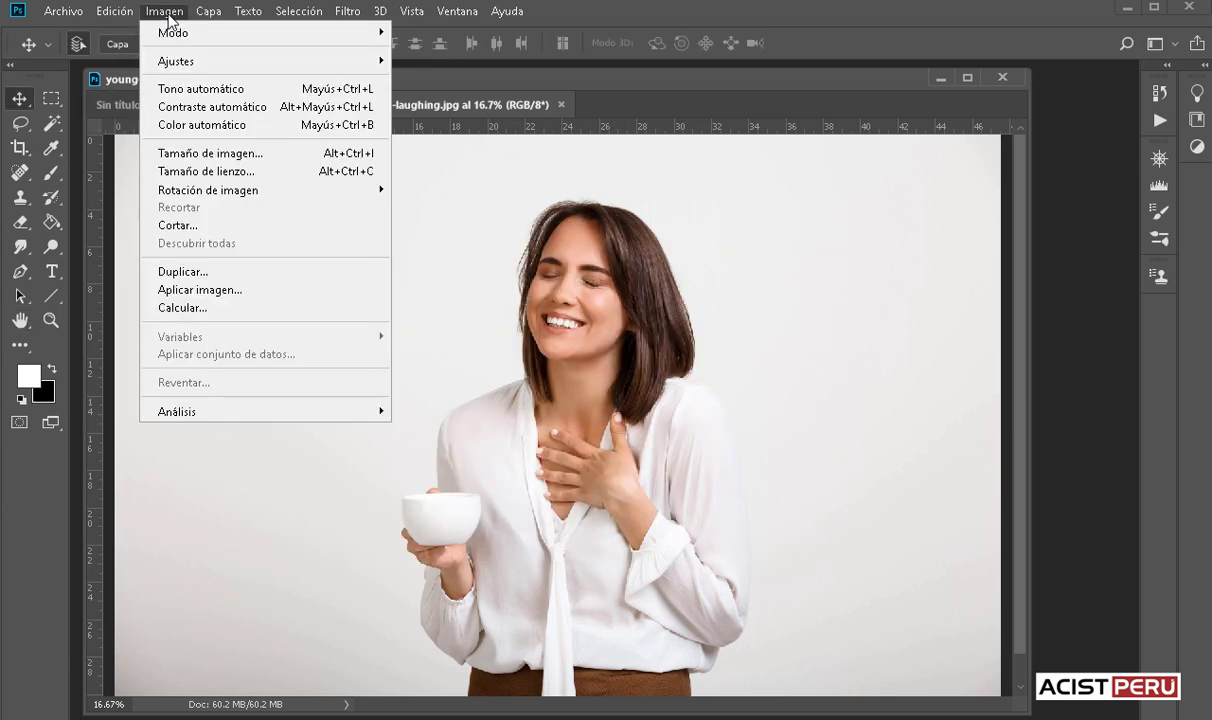
{"action": "mouse_move", "coordinate": [200, 32]}
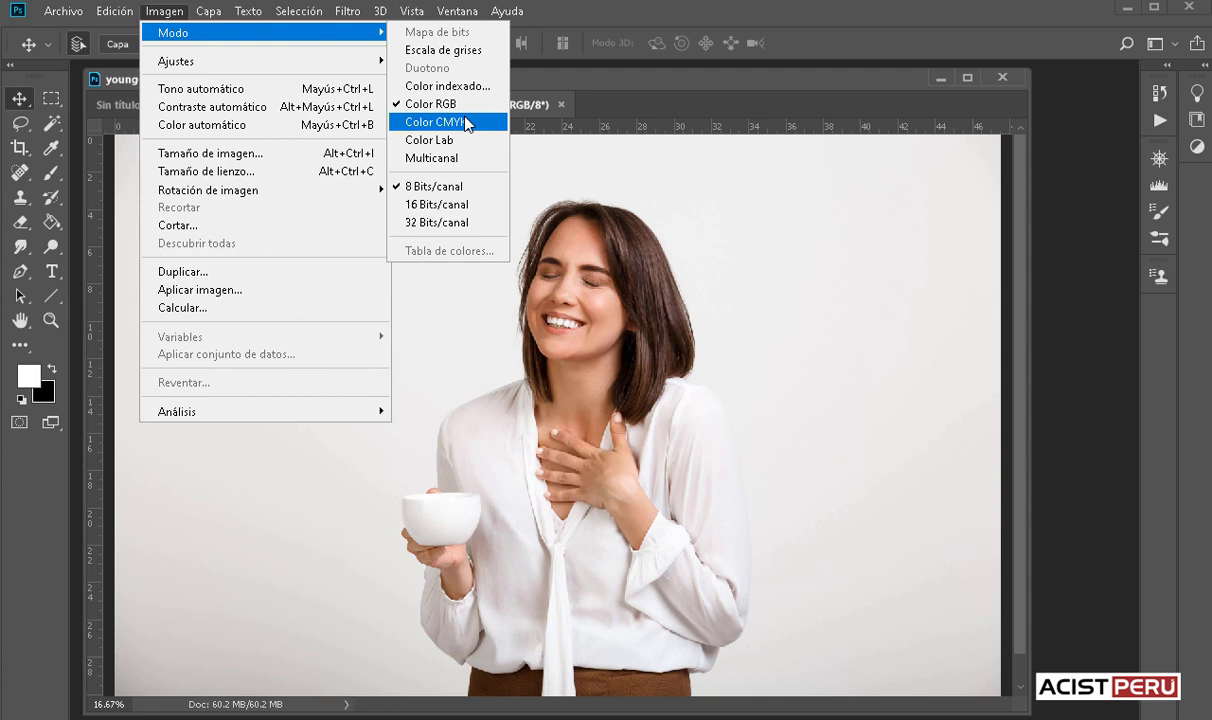
{"action": "left_click", "coordinate": [500, 104]}
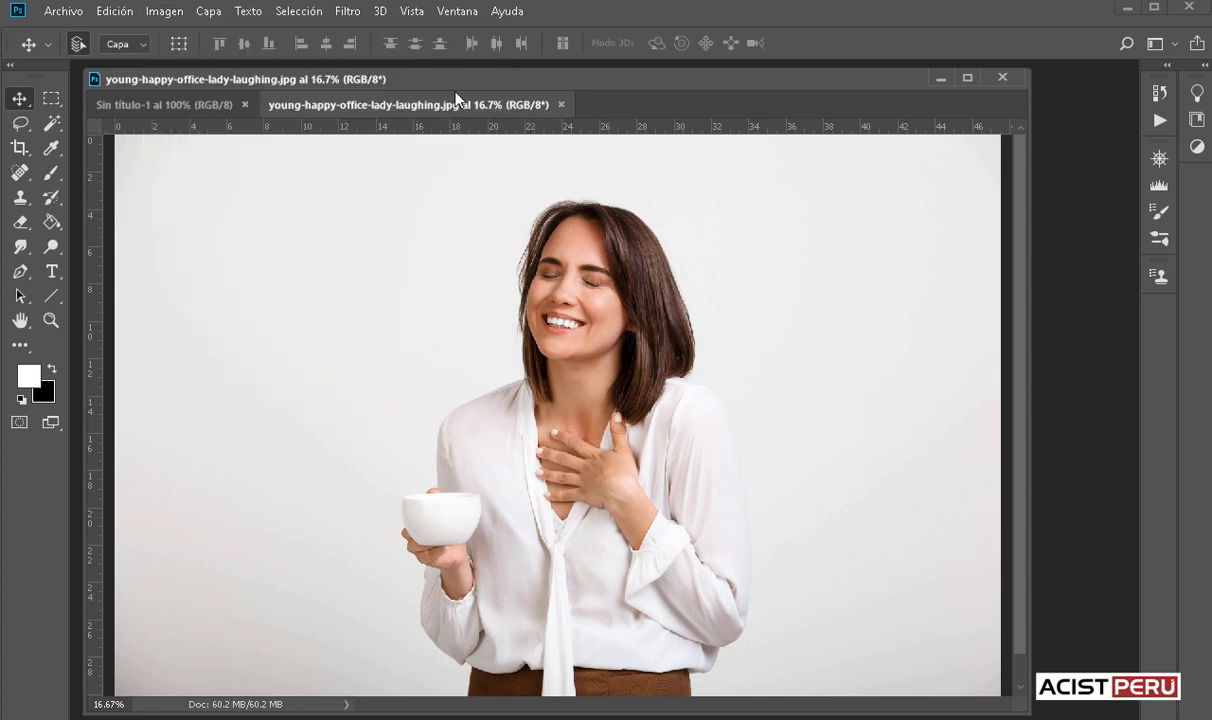
{"action": "left_click", "coordinate": [115, 12]}
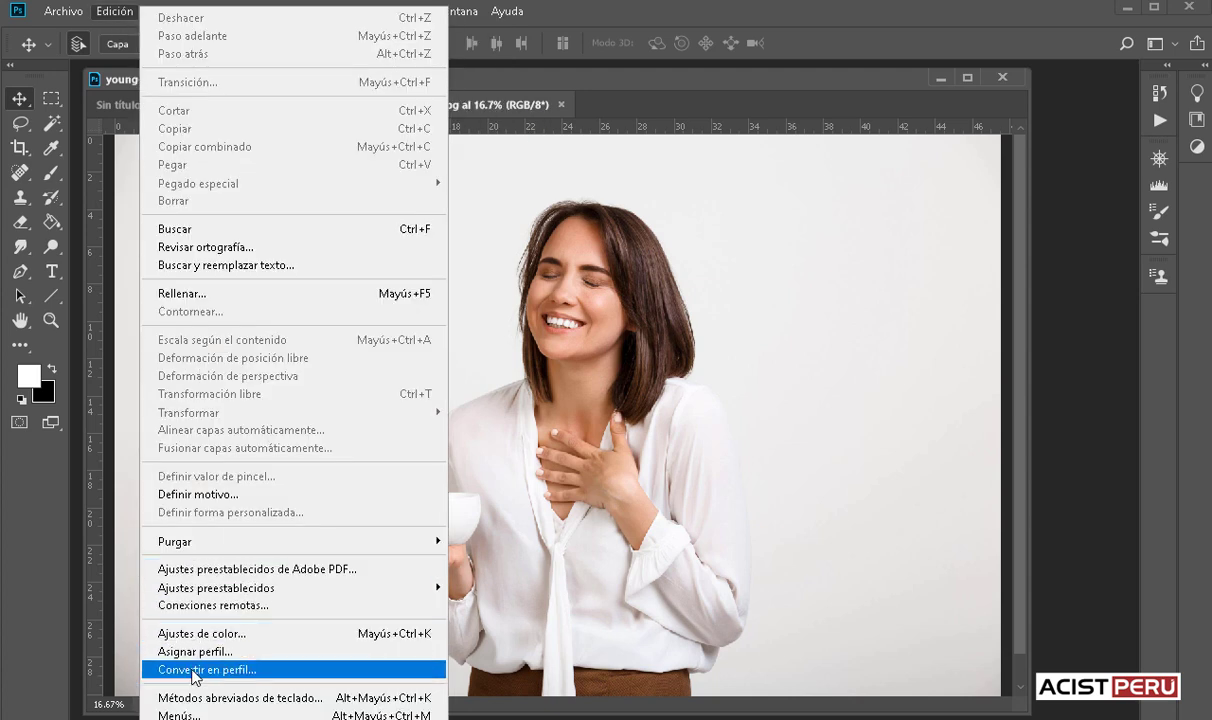
{"action": "left_click", "coordinate": [276, 670]}
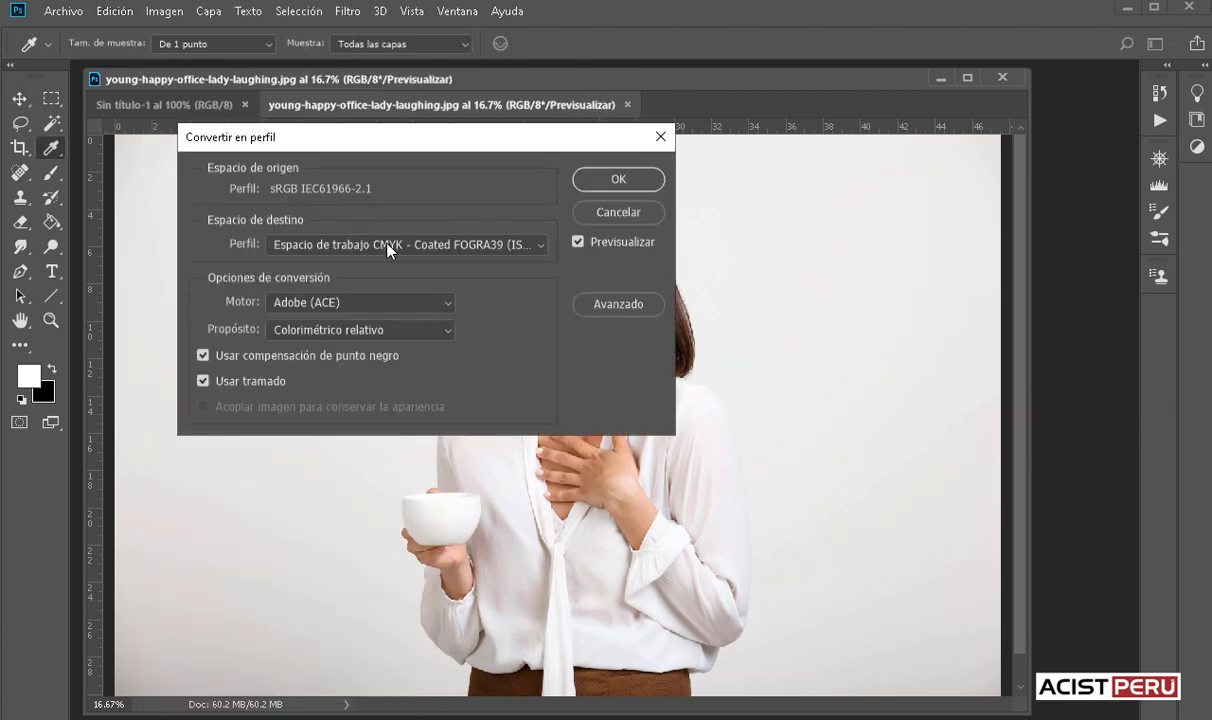
{"action": "left_click", "coordinate": [497, 250]}
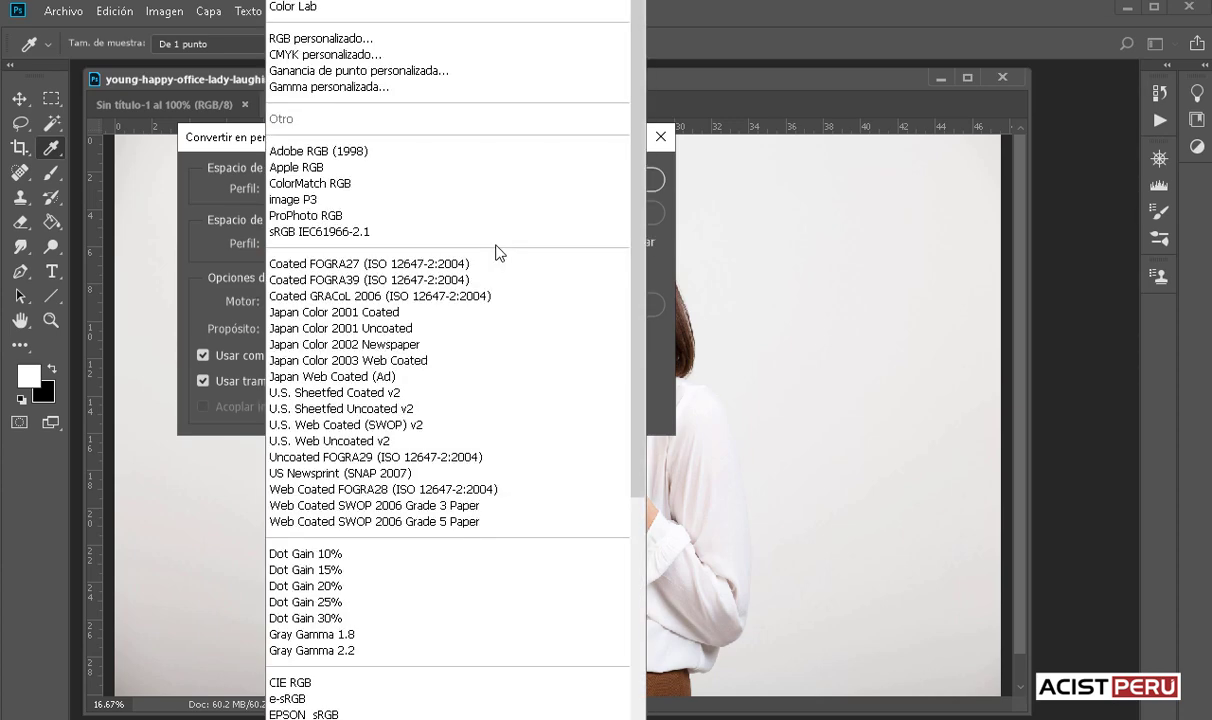
{"action": "key", "text": "Escape"}
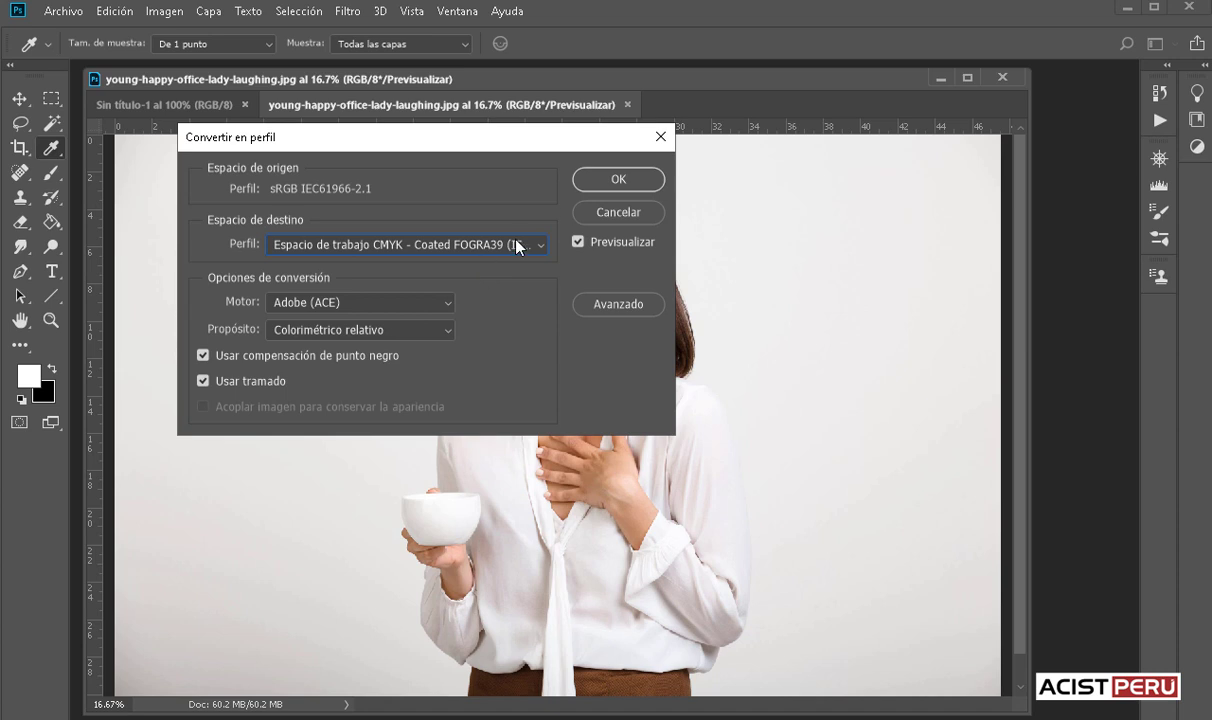
{"action": "left_click", "coordinate": [609, 177]}
{"action": "key", "text": "v"}
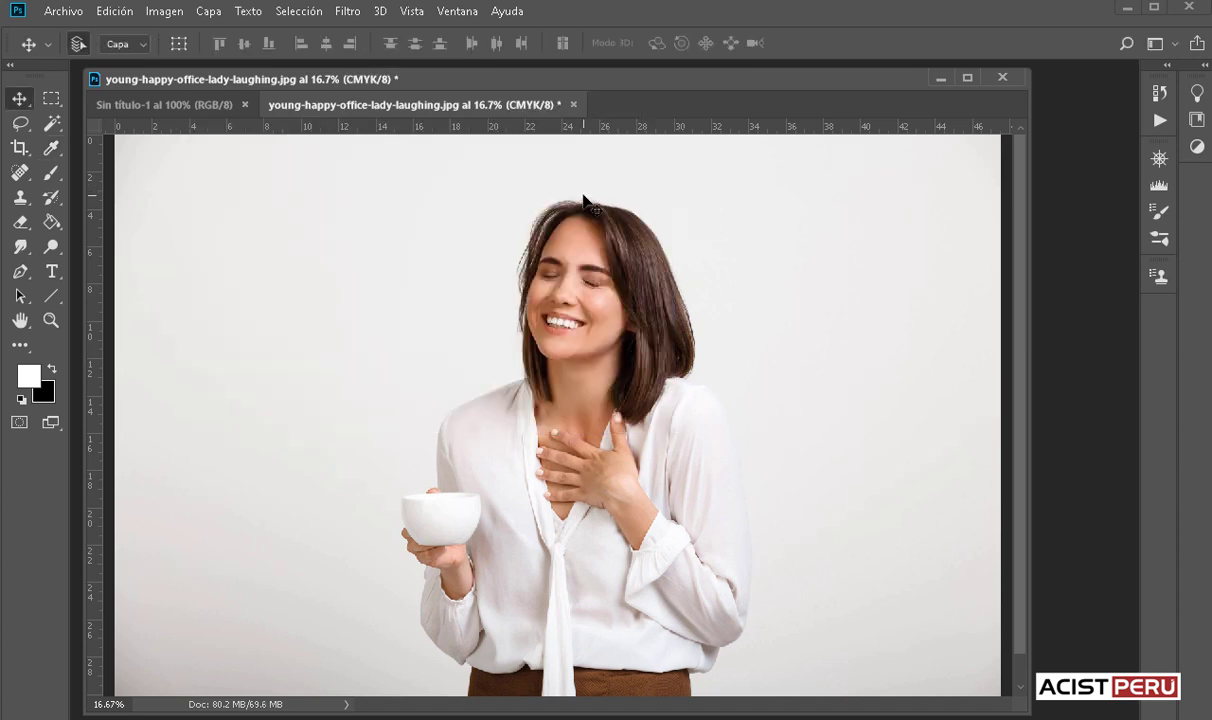
{"action": "left_click", "coordinate": [165, 12]}
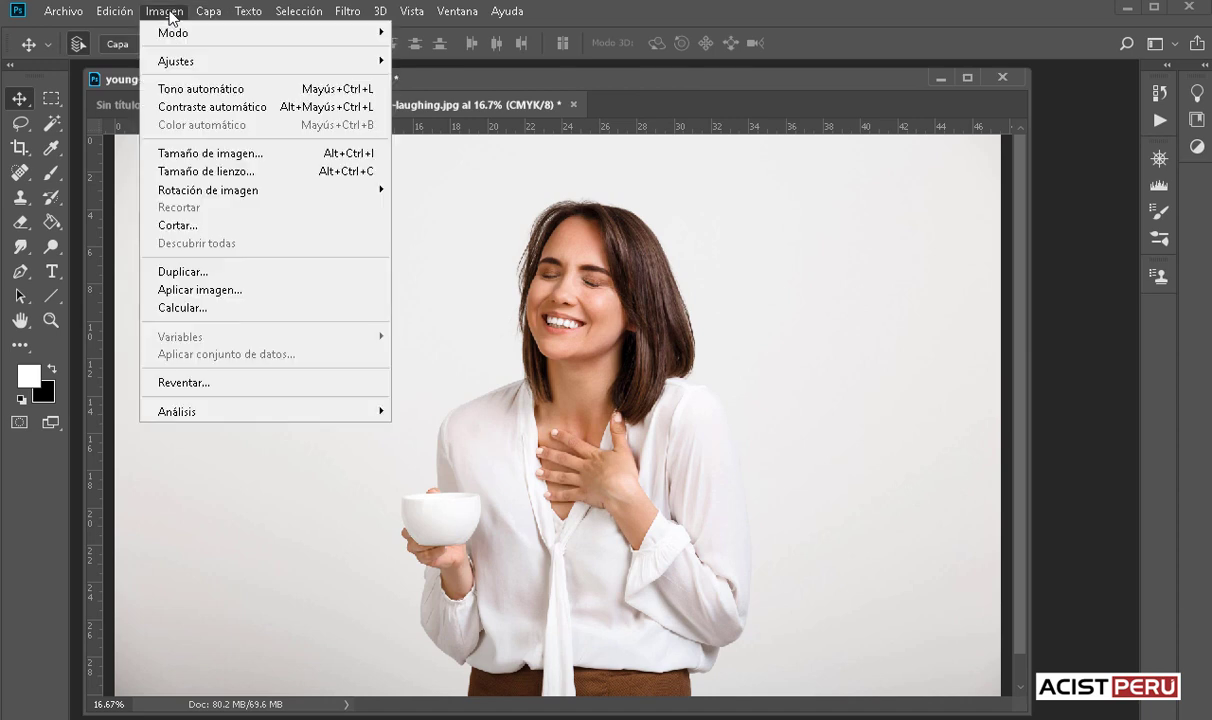
{"action": "mouse_move", "coordinate": [262, 33]}
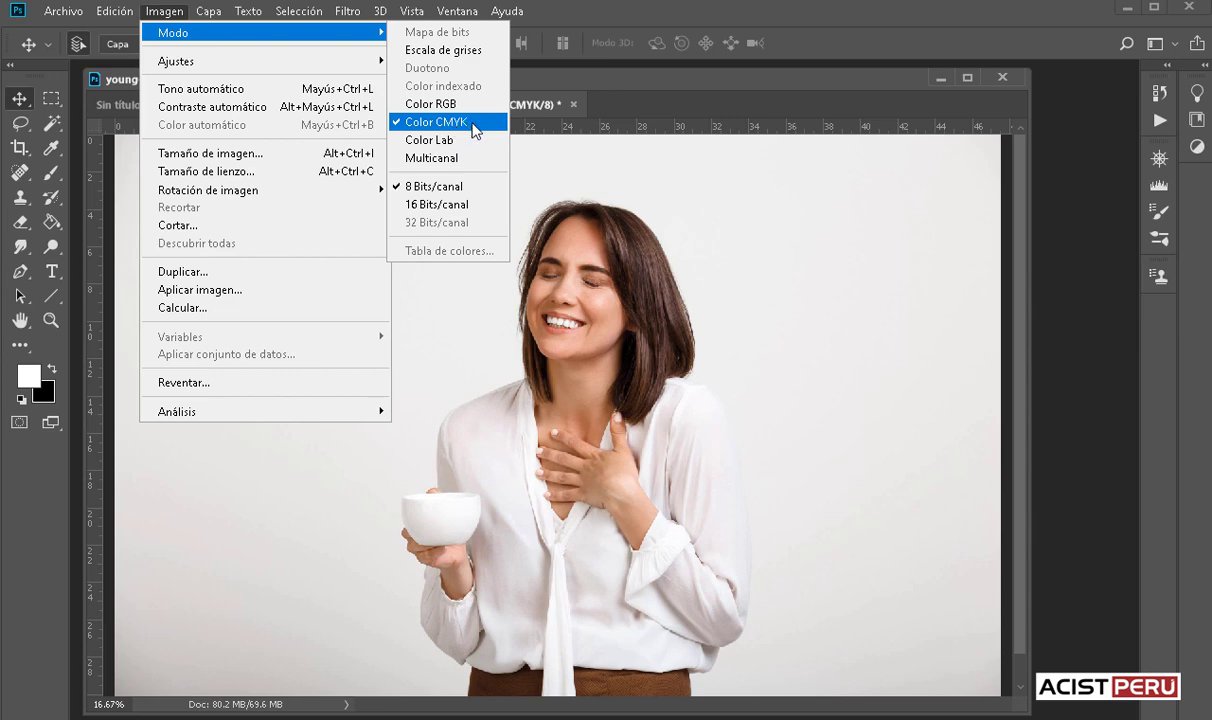
{"action": "left_click", "coordinate": [160, 40]}
{"action": "left_click", "coordinate": [118, 11]}
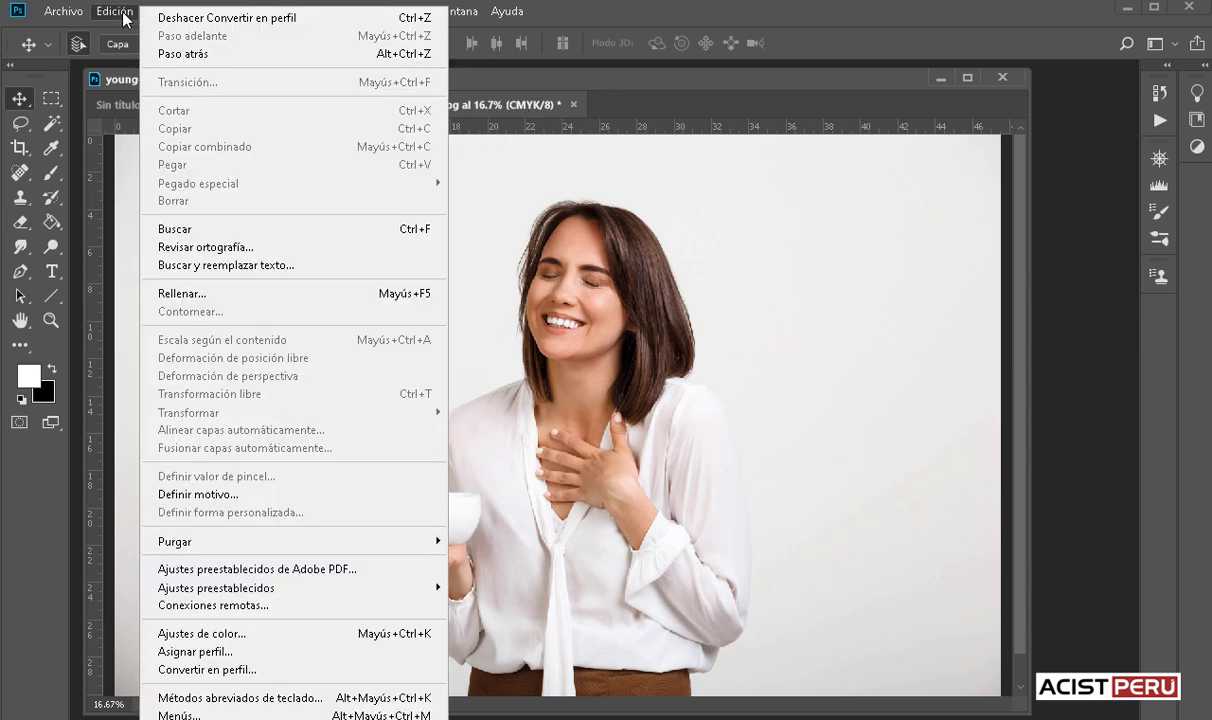
{"action": "left_click", "coordinate": [281, 670]}
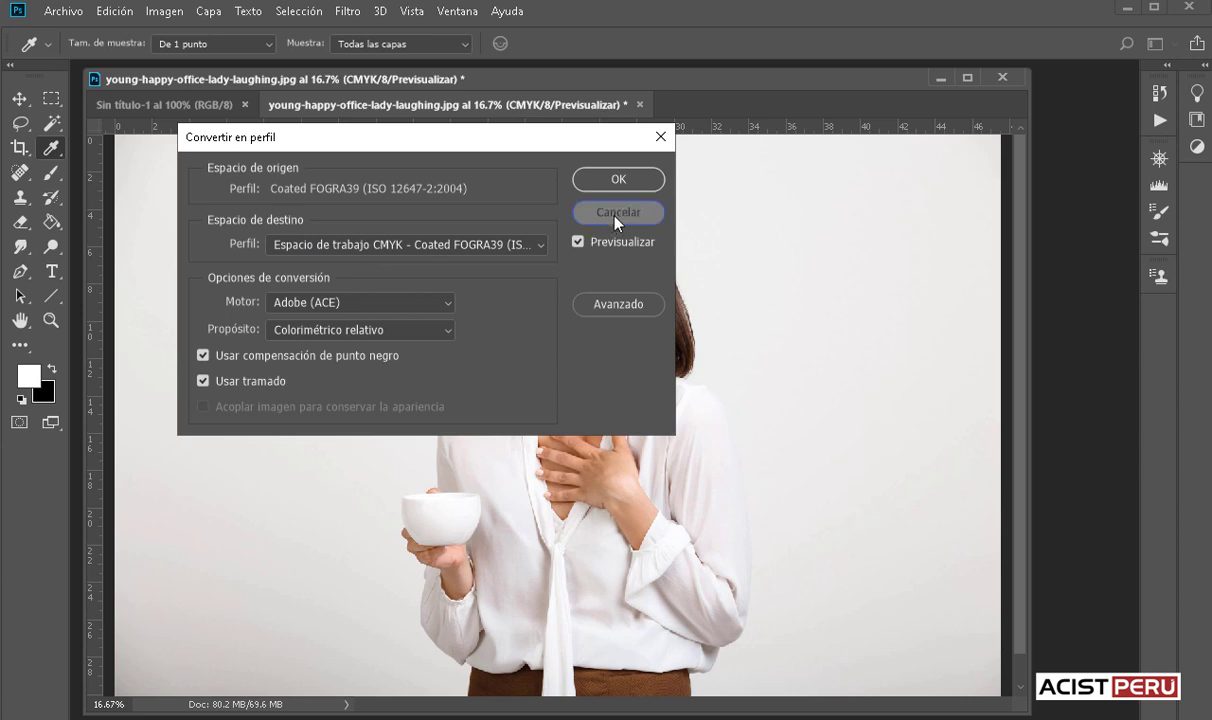
{"action": "left_click", "coordinate": [581, 208]}
{"action": "key", "text": "v"}
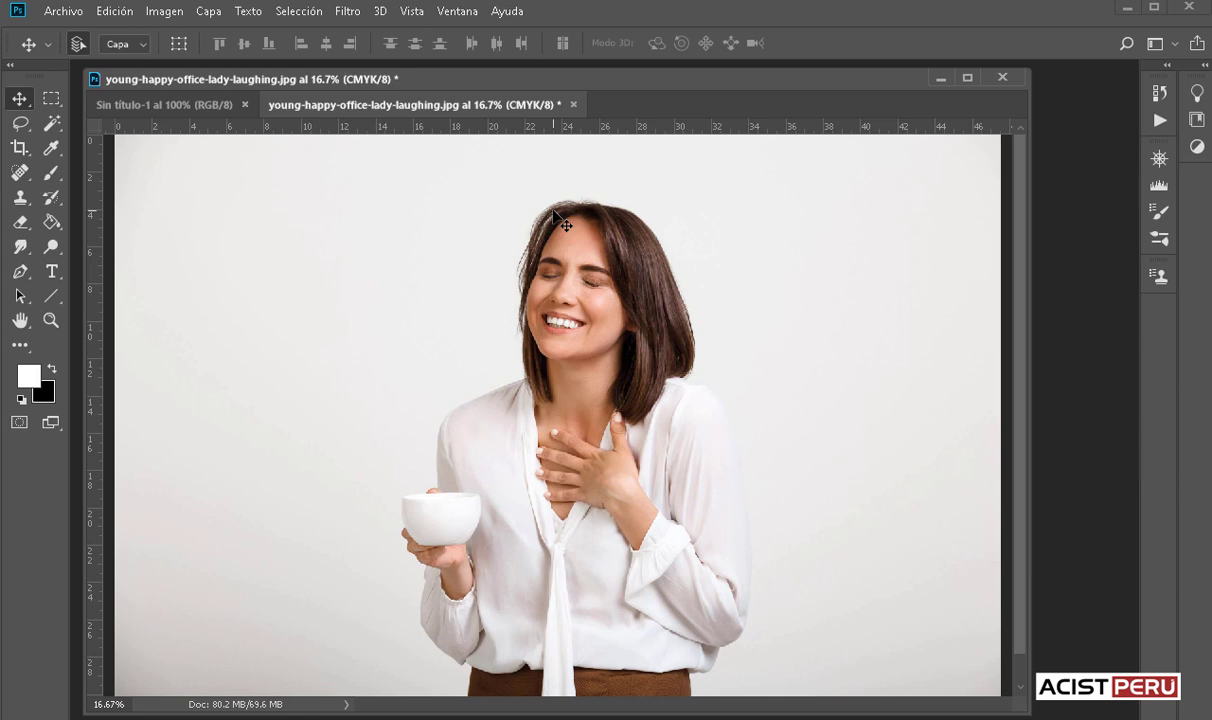
In Save As, choose TIFF format and rename the file to portada
{"action": "left_click", "coordinate": [69, 18]}
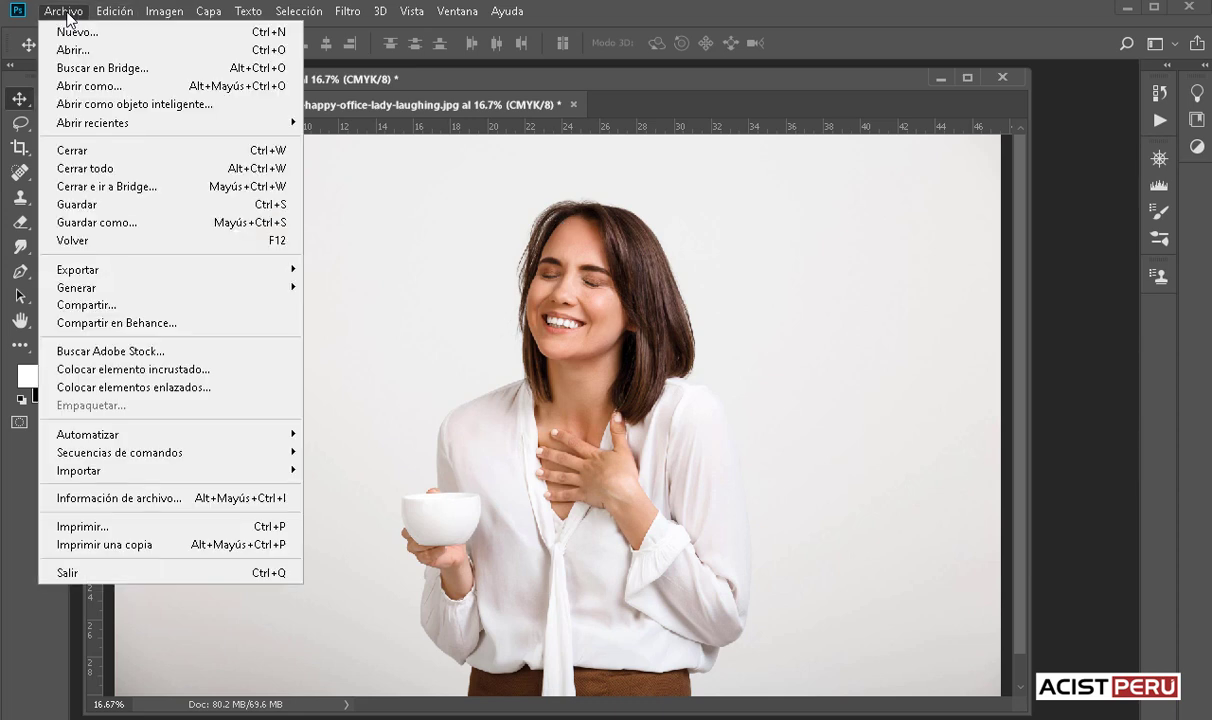
{"action": "left_click", "coordinate": [100, 222]}
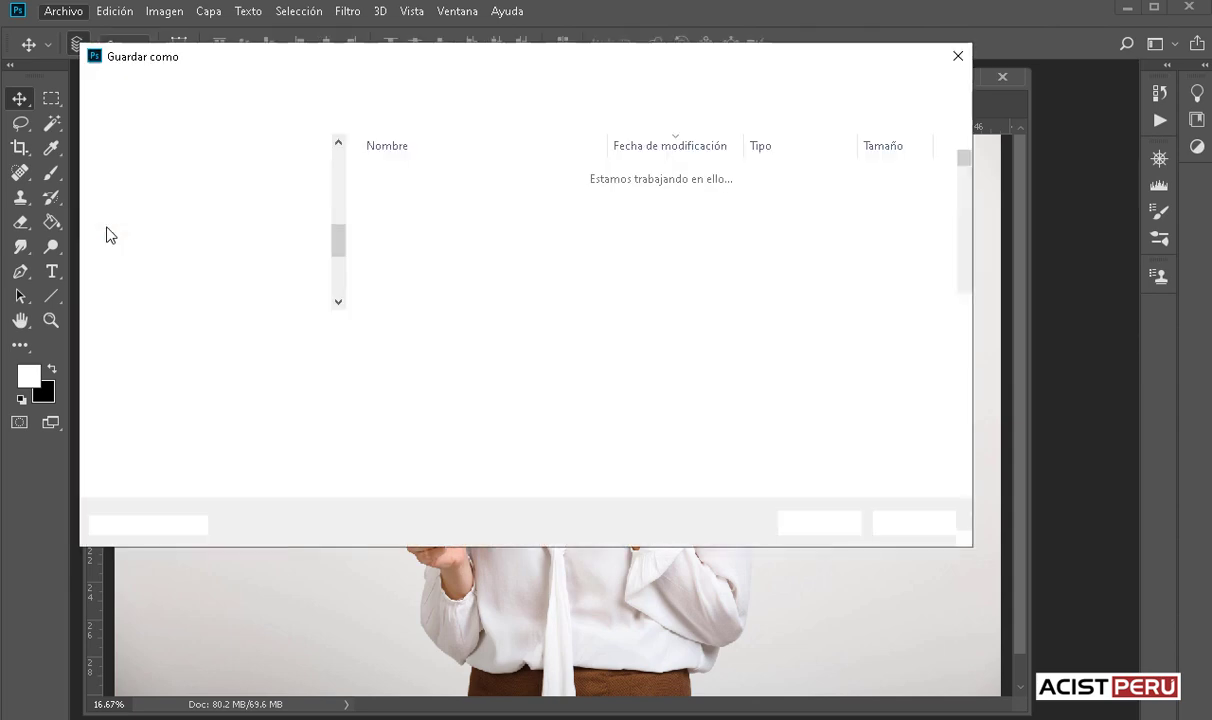
{"action": "left_click", "coordinate": [327, 356]}
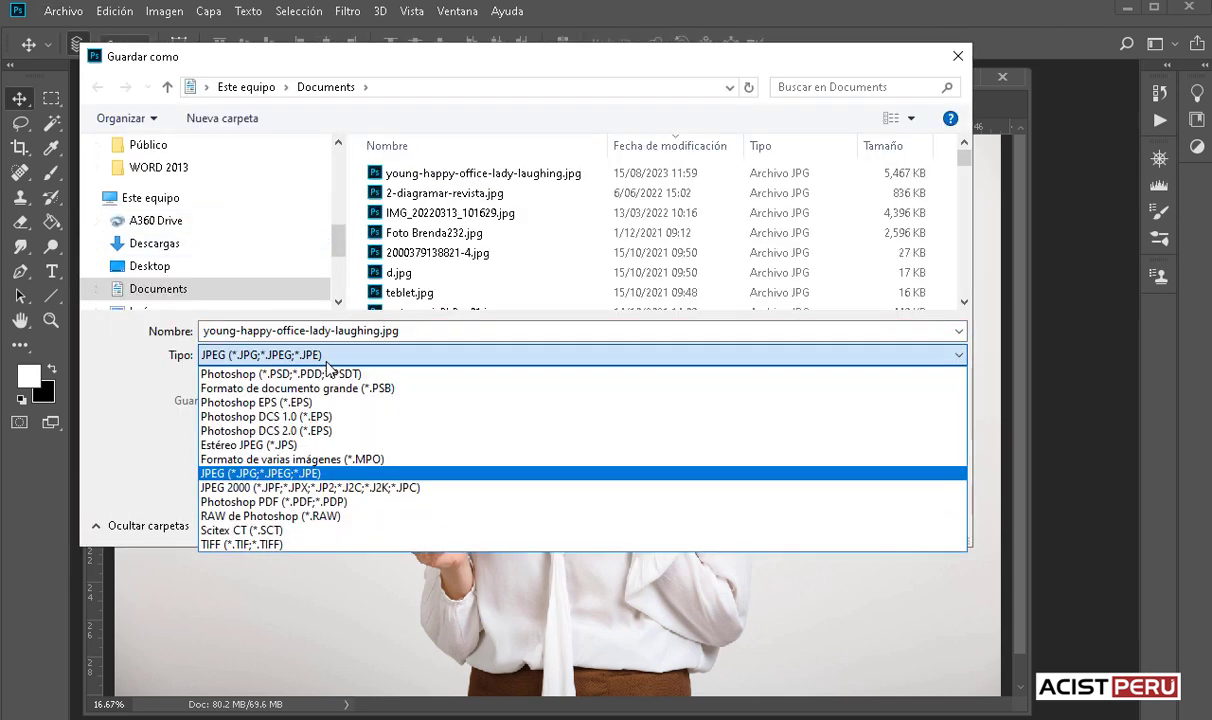
{"action": "left_click", "coordinate": [263, 545]}
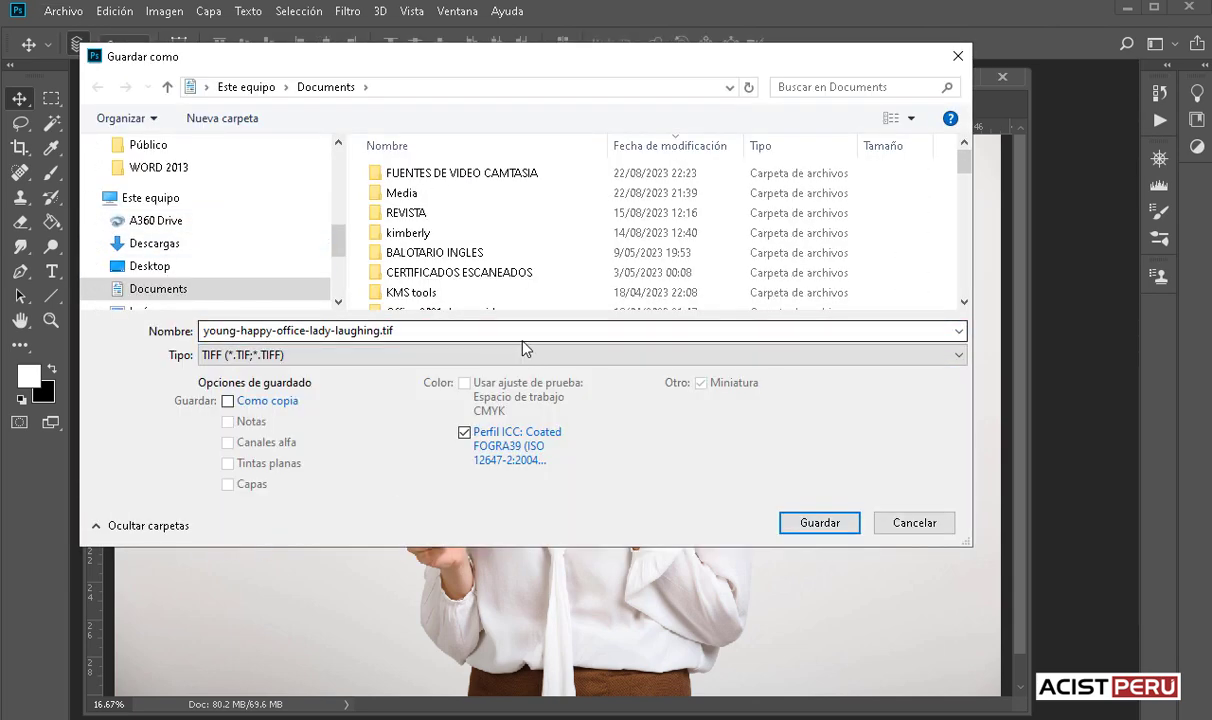
{"action": "left_click", "coordinate": [381, 331]}
{"action": "double_click", "coordinate": [378, 332]}
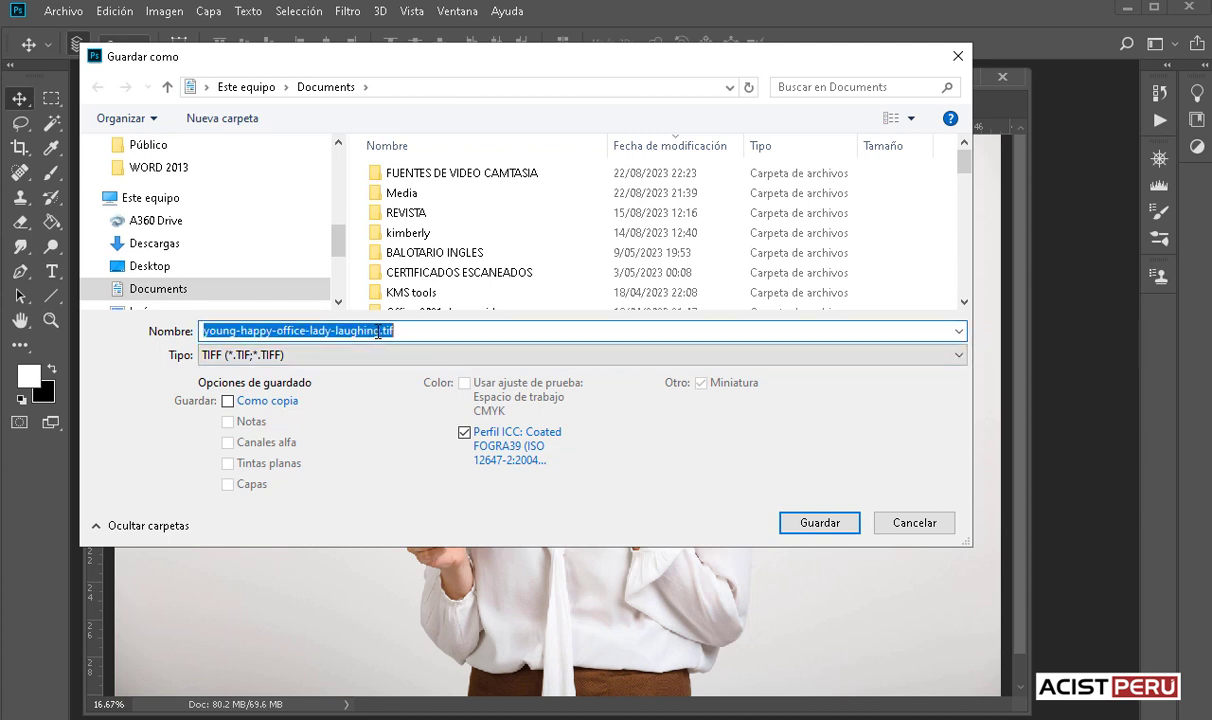
{"action": "left_click_drag", "start_coordinate": [378, 332], "coordinate": [62, 271]}
{"action": "key", "text": "BackSpace"}
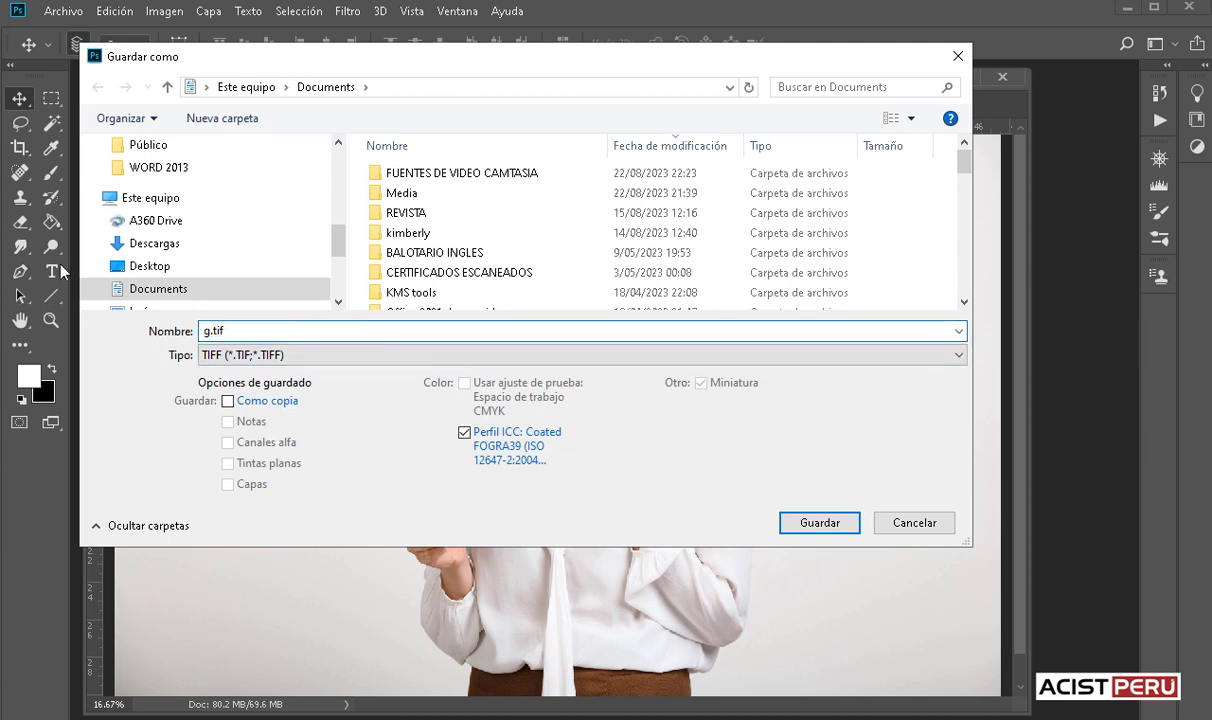
{"action": "key", "text": "Delete"}
{"action": "type", "text": "p"}
{"action": "type", "text": "o"}
{"action": "type", "text": "rtad"}
{"action": "type", "text": "a"}
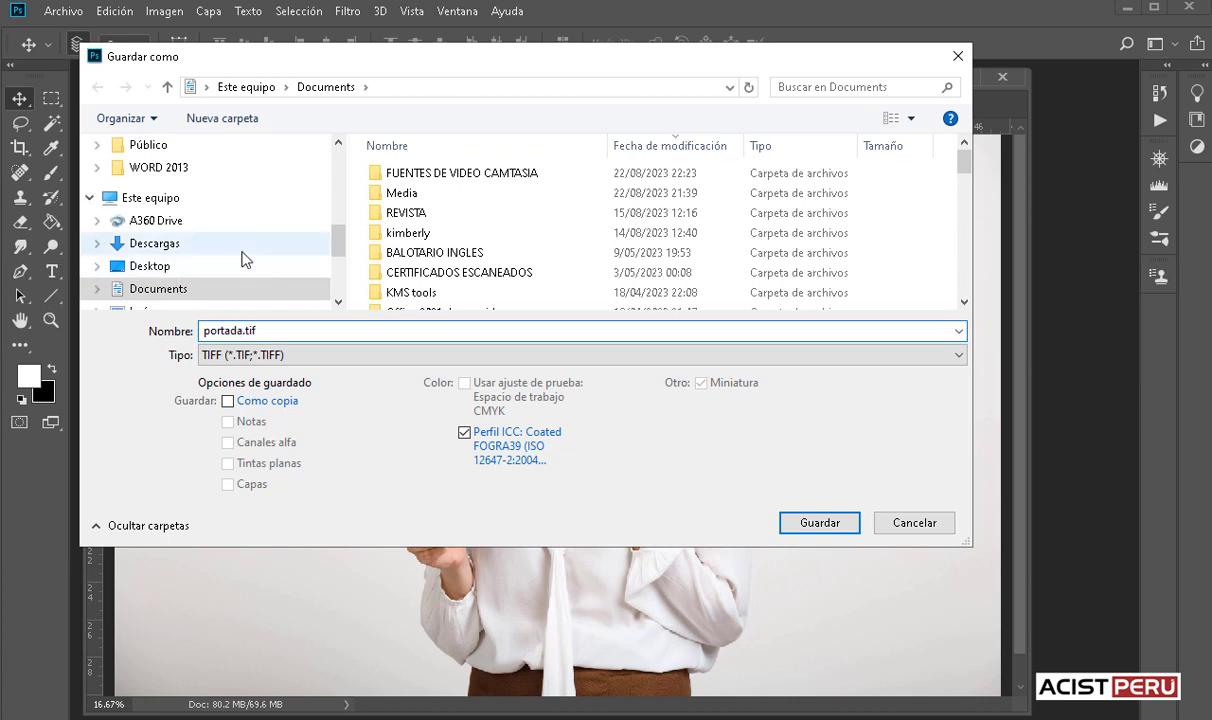
Save portada.tif into D:\REVISTA FINAL\REVISTA-CAFE-RICO, accepting the default TIFF options
{"action": "scroll", "coordinate": [244, 257], "scroll_direction": "down", "scroll_amount": 1}
{"action": "scroll", "coordinate": [215, 285], "scroll_direction": "down", "scroll_amount": 1}
{"action": "left_click", "coordinate": [187, 305]}
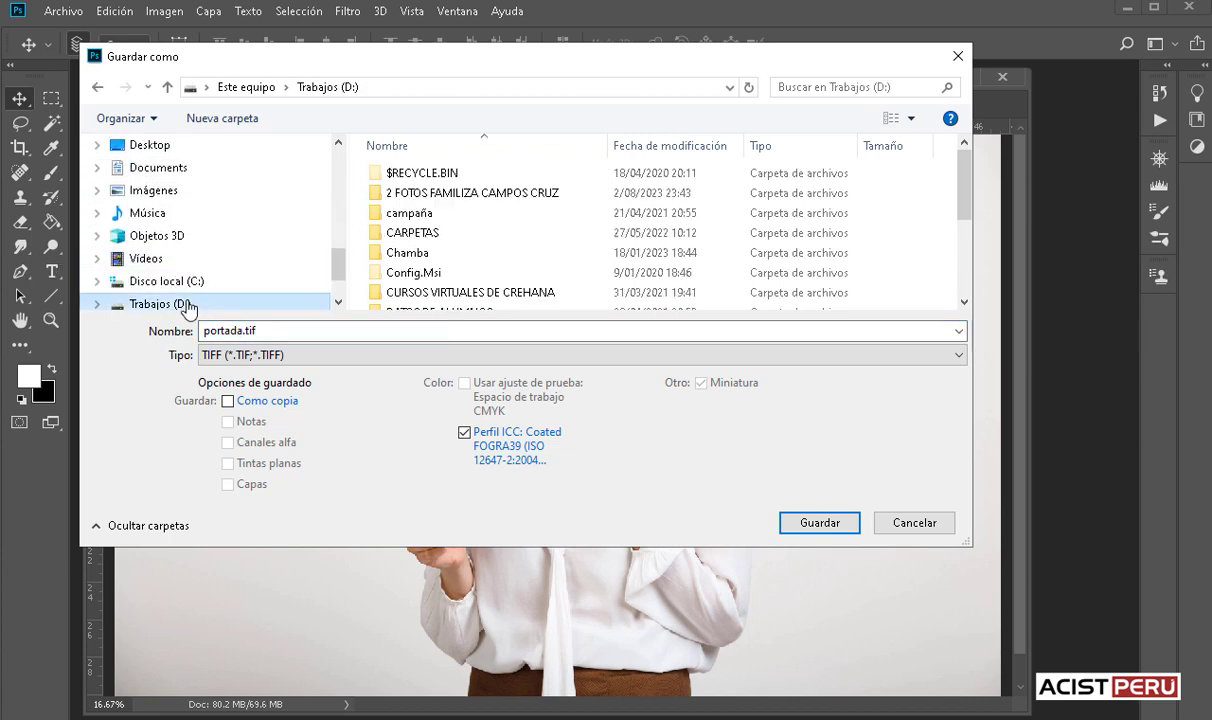
{"action": "scroll", "coordinate": [465, 267], "scroll_direction": "down", "scroll_amount": 1}
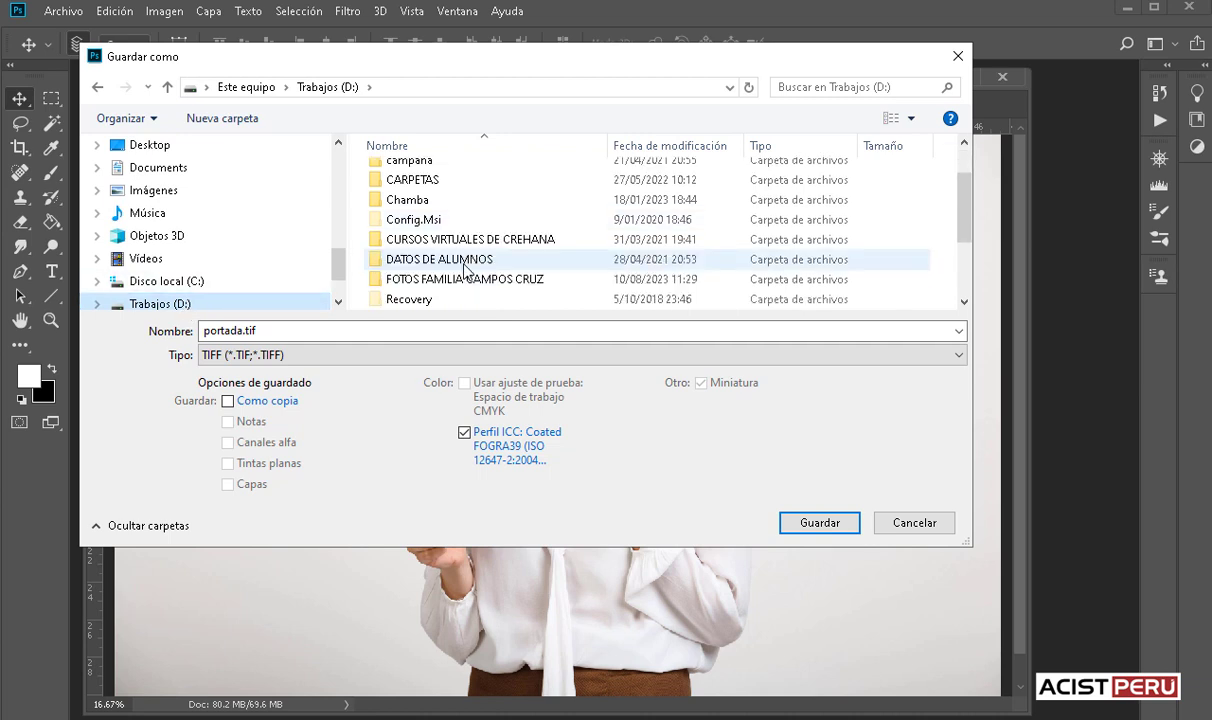
{"action": "scroll", "coordinate": [465, 268], "scroll_direction": "up", "scroll_amount": 1}
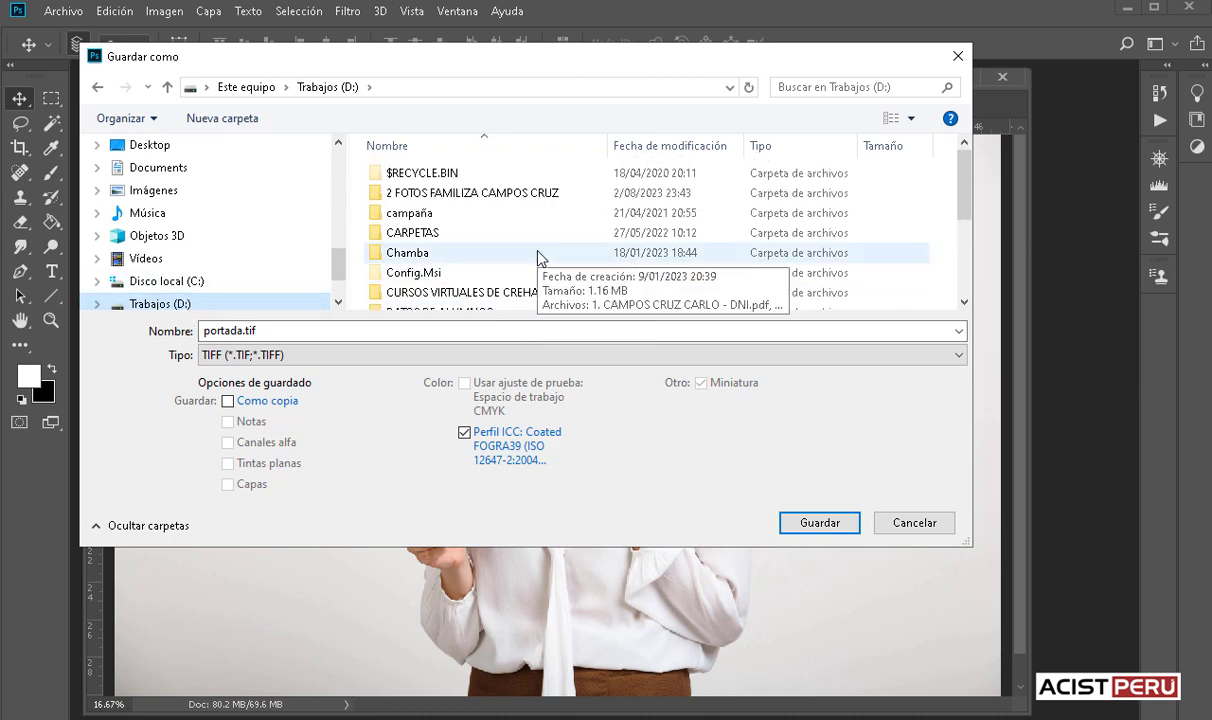
{"action": "scroll", "coordinate": [537, 258], "scroll_direction": "down", "scroll_amount": 2}
{"action": "scroll", "coordinate": [537, 258], "scroll_direction": "down", "scroll_amount": 1}
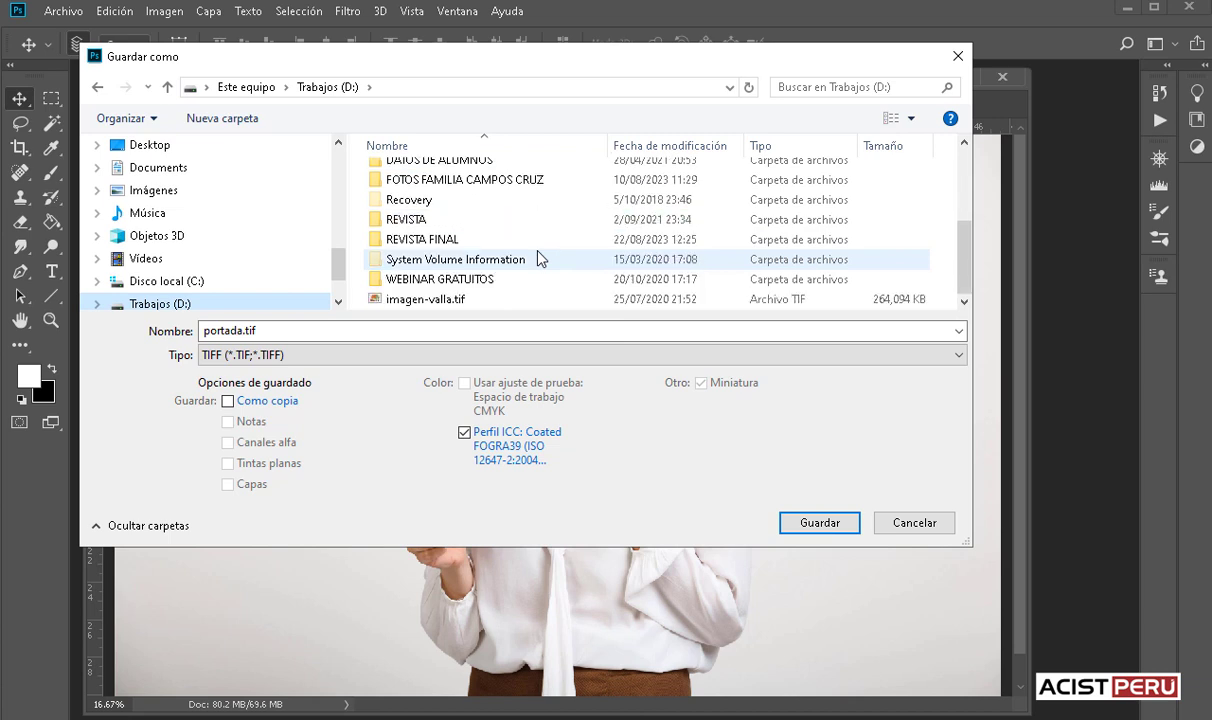
{"action": "double_click", "coordinate": [446, 240]}
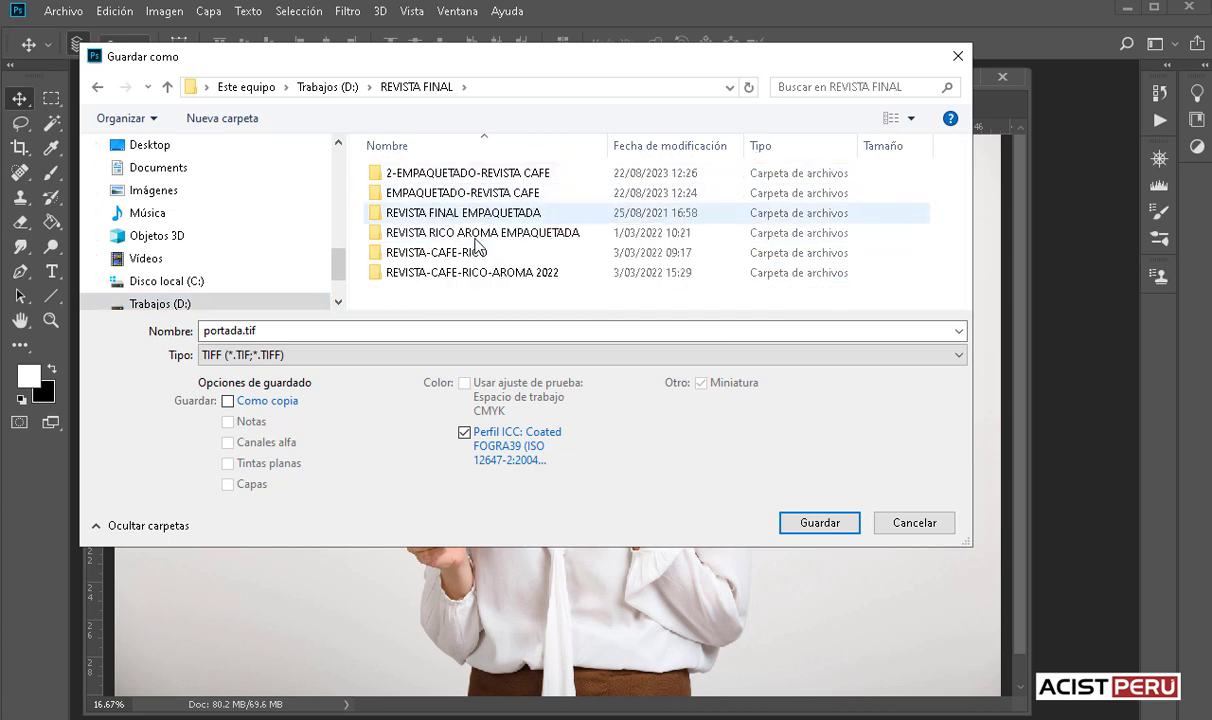
{"action": "double_click", "coordinate": [450, 253]}
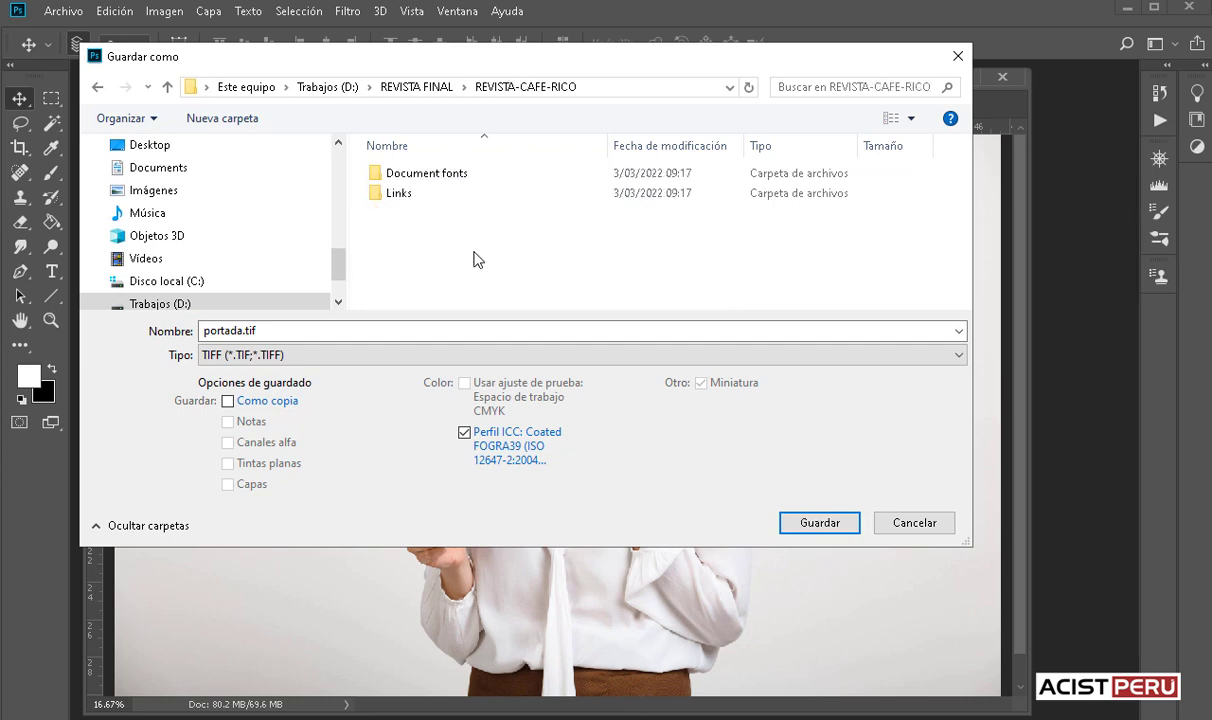
{"action": "left_click", "coordinate": [829, 524]}
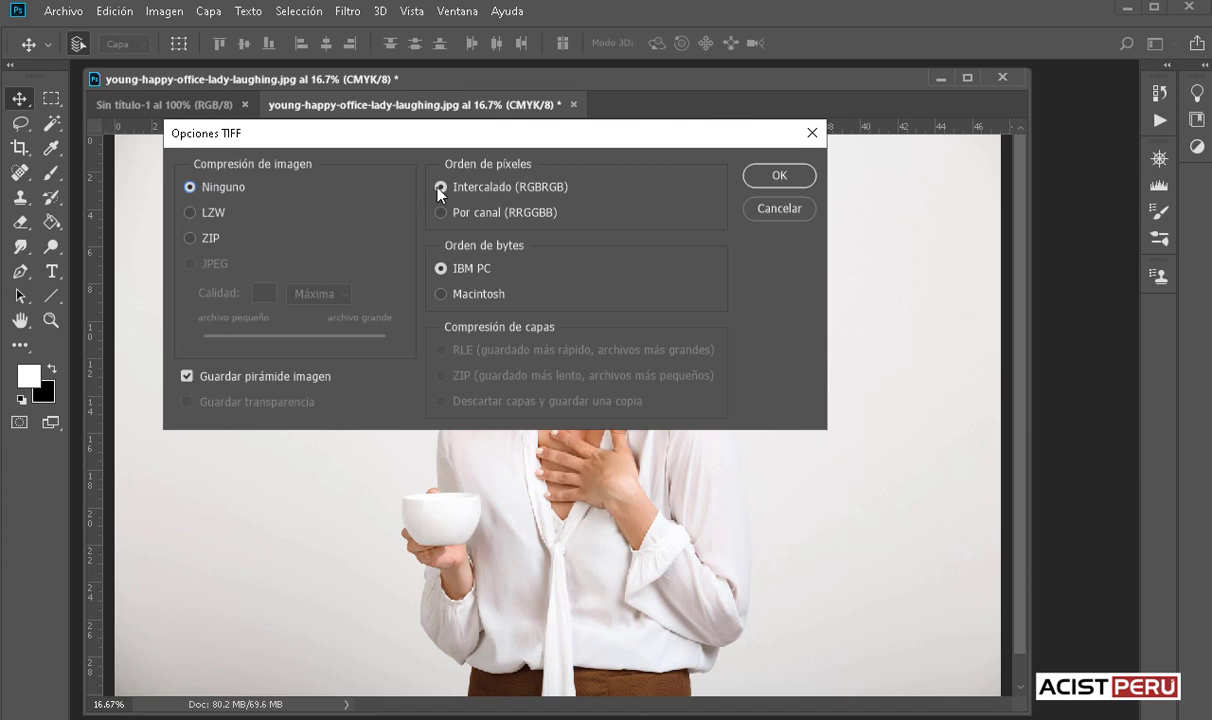
{"action": "left_click", "coordinate": [783, 177]}
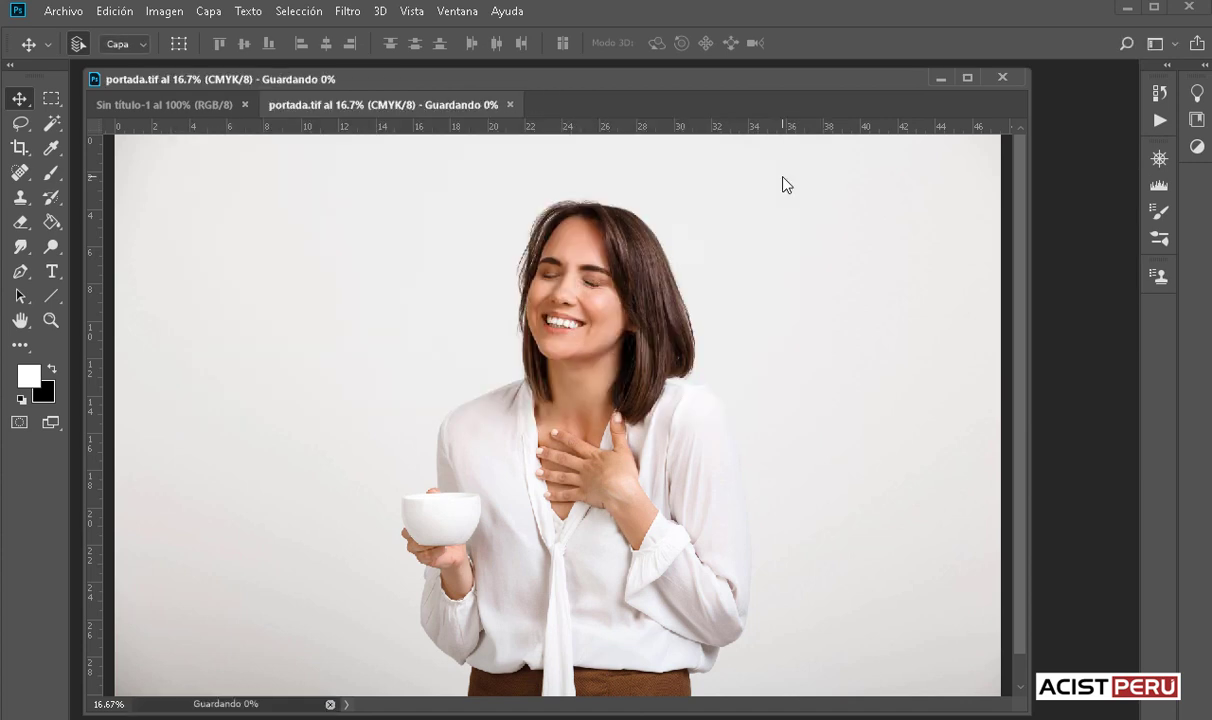
Close portada.tif and switch InDesign to Normal mode showing frame edges and guides
{"action": "left_click", "coordinate": [427, 104]}
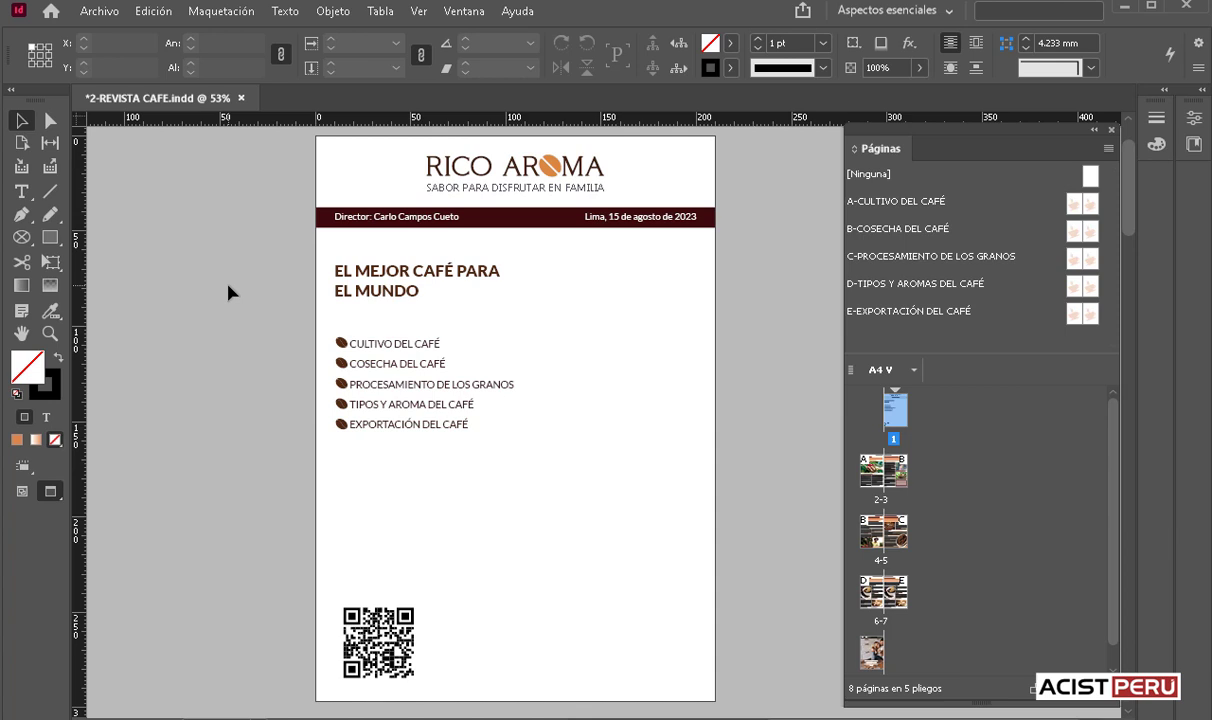
{"action": "key", "text": "w"}
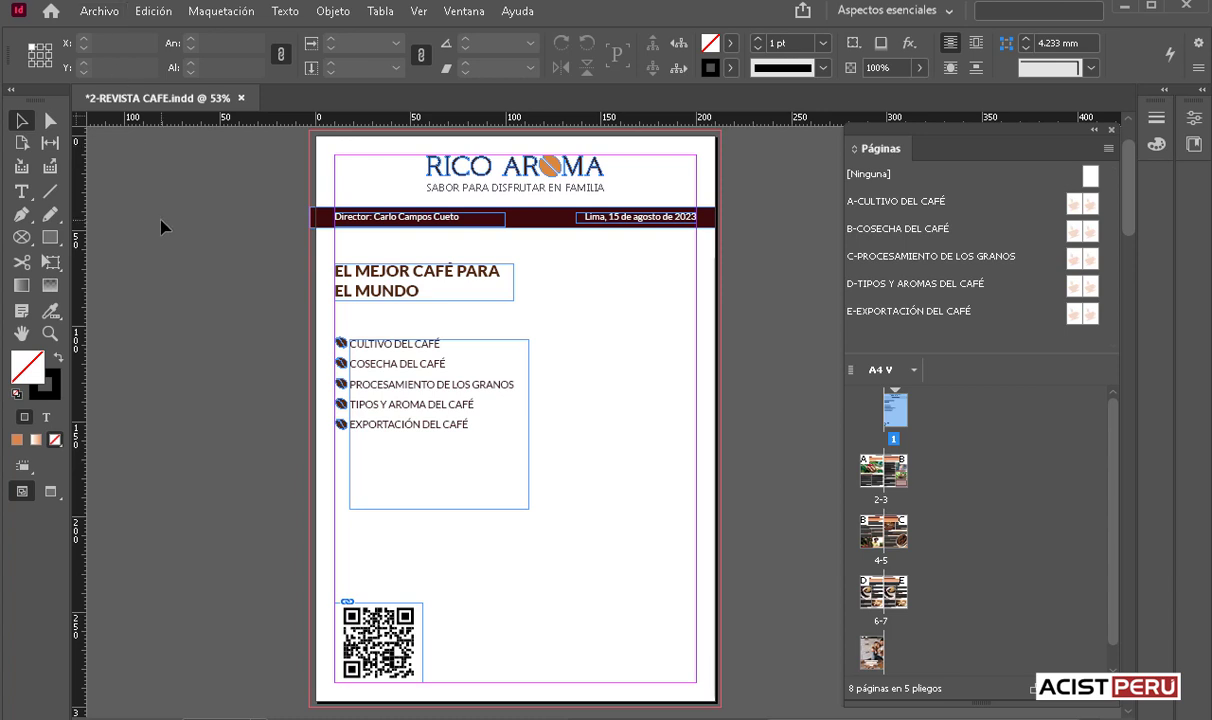
Load portada.tif from Trabajos (D:) > REVISTA FINAL > REVISTA-CAFE-RICO for placing
{"action": "key", "text": "ctrl+d"}
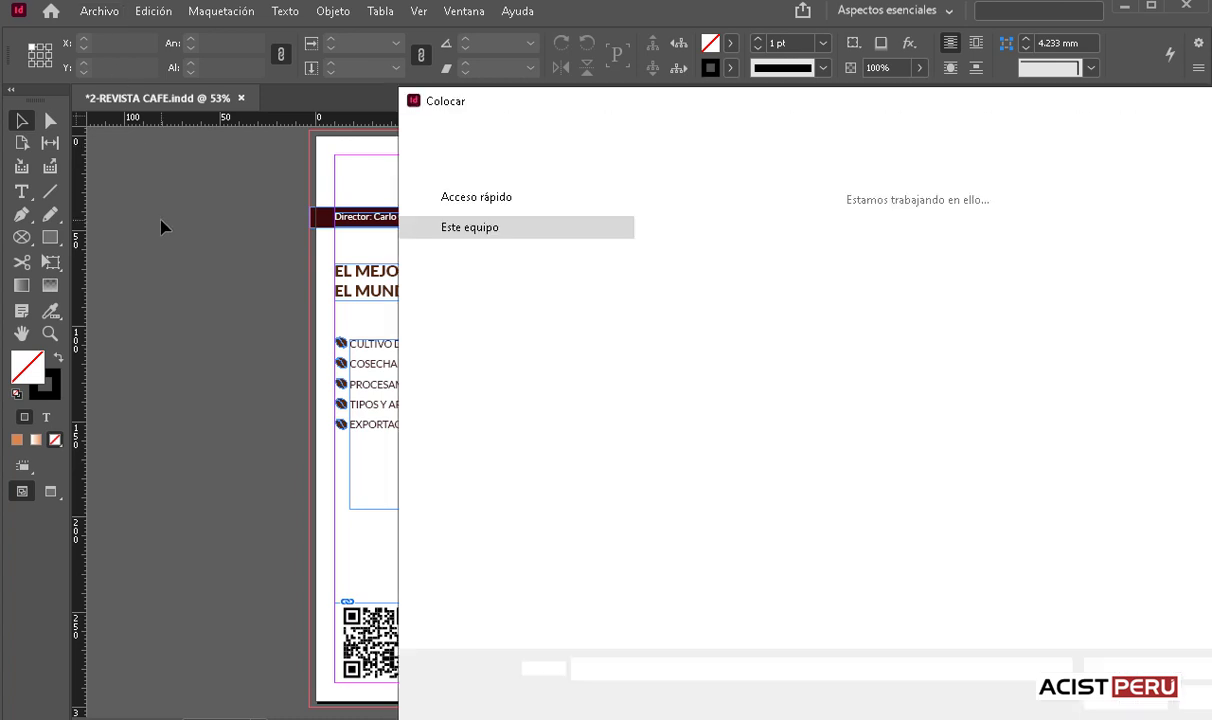
{"action": "left_click_drag", "start_coordinate": [787, 106], "coordinate": [508, 73]}
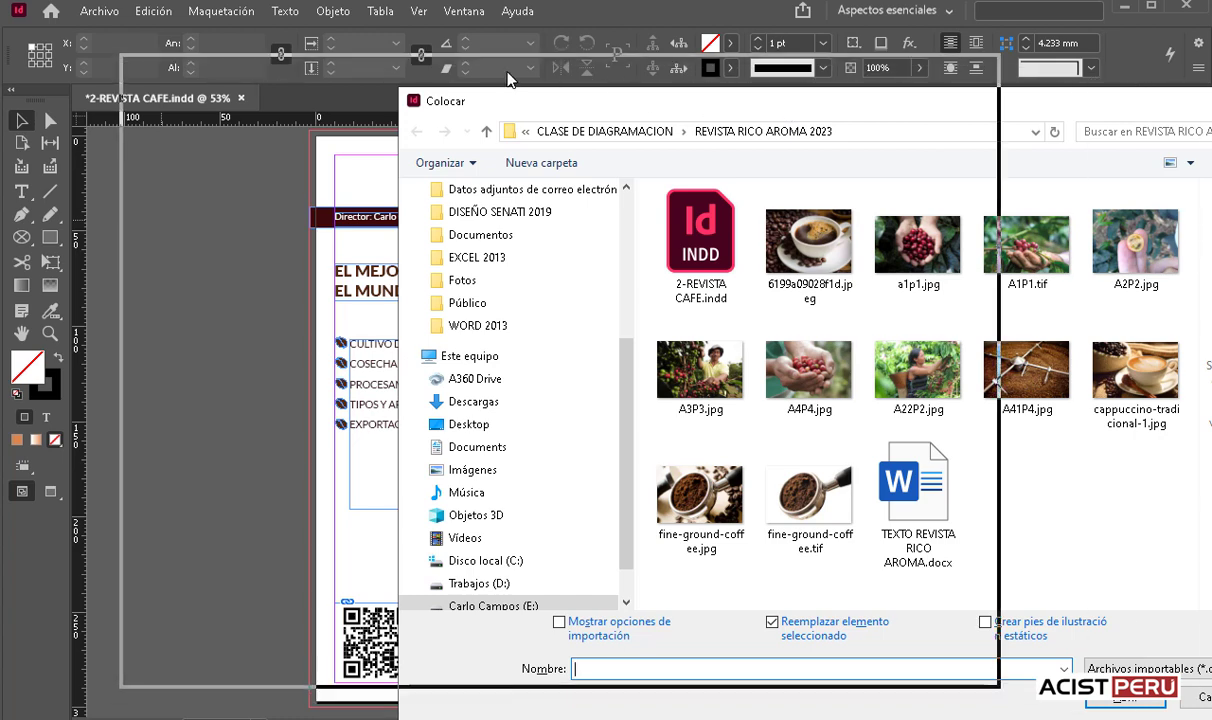
{"action": "scroll", "coordinate": [285, 482], "scroll_direction": "down", "scroll_amount": 2}
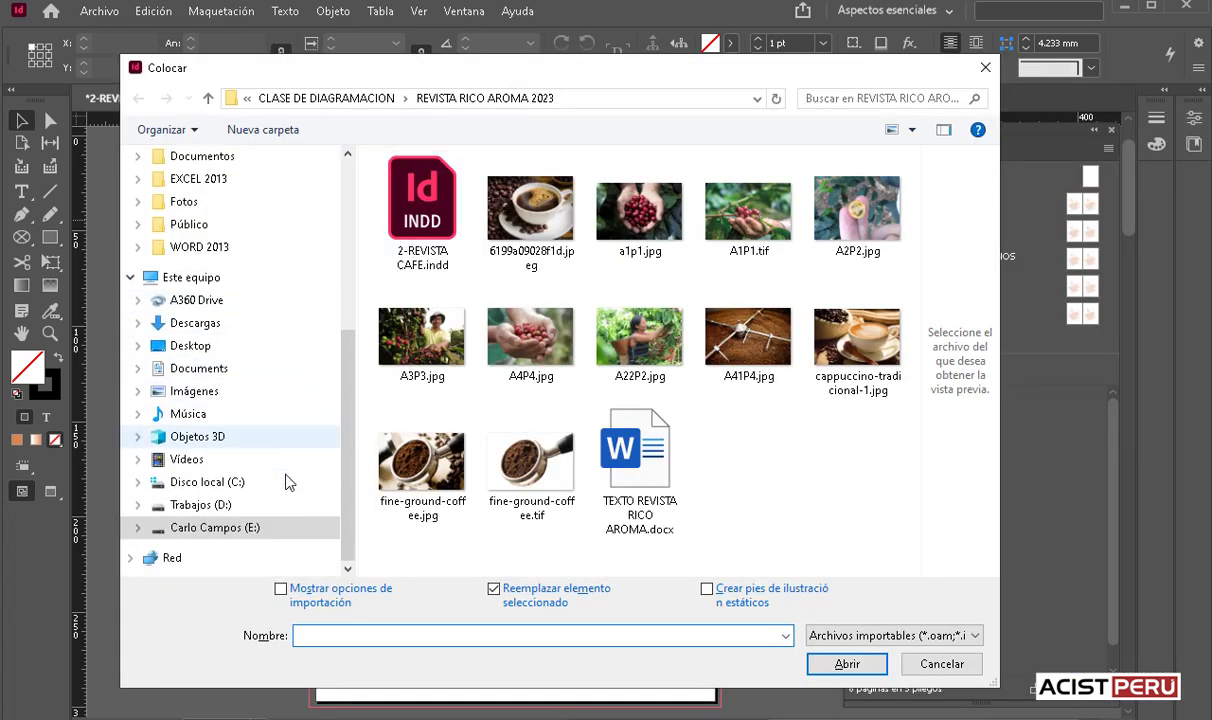
{"action": "left_click", "coordinate": [210, 505]}
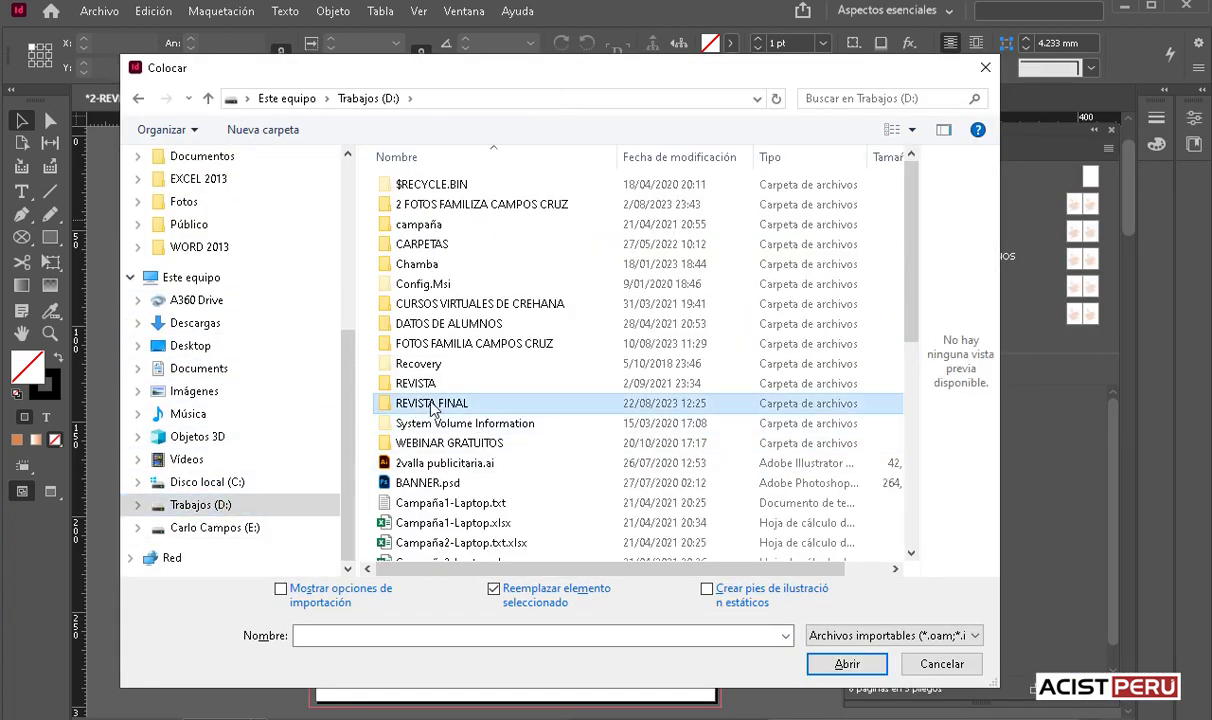
{"action": "double_click", "coordinate": [430, 403]}
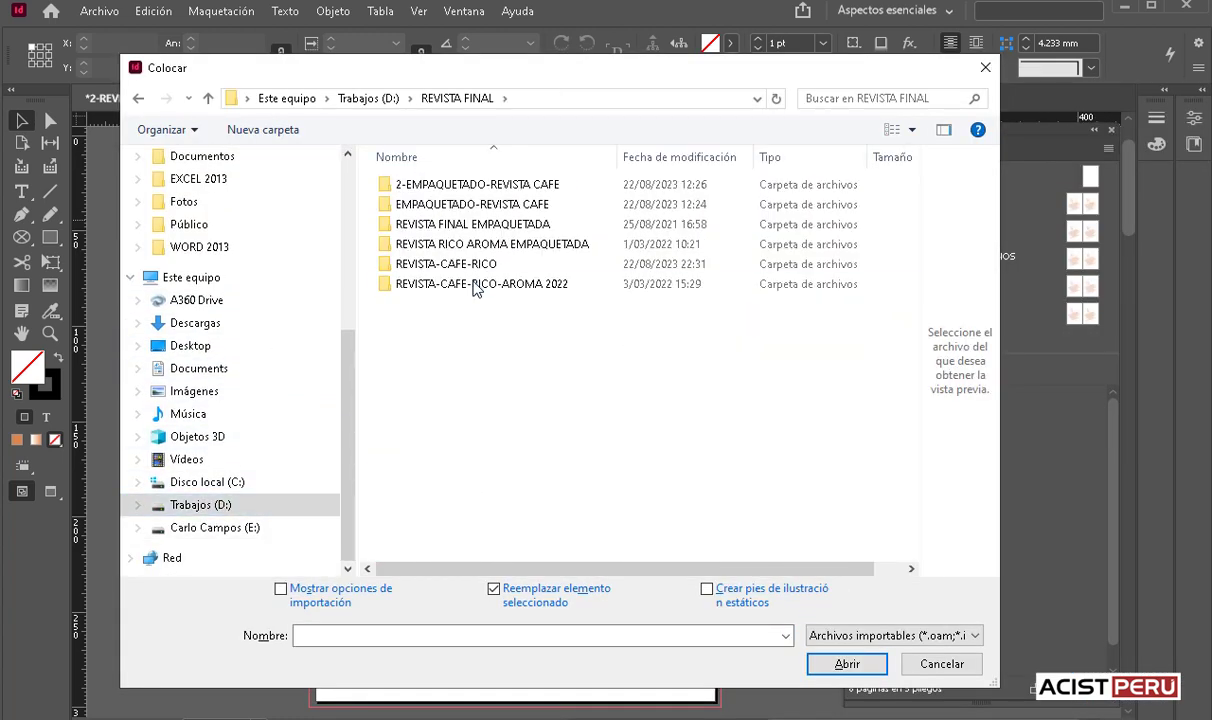
{"action": "double_click", "coordinate": [446, 264]}
{"action": "left_click", "coordinate": [404, 228]}
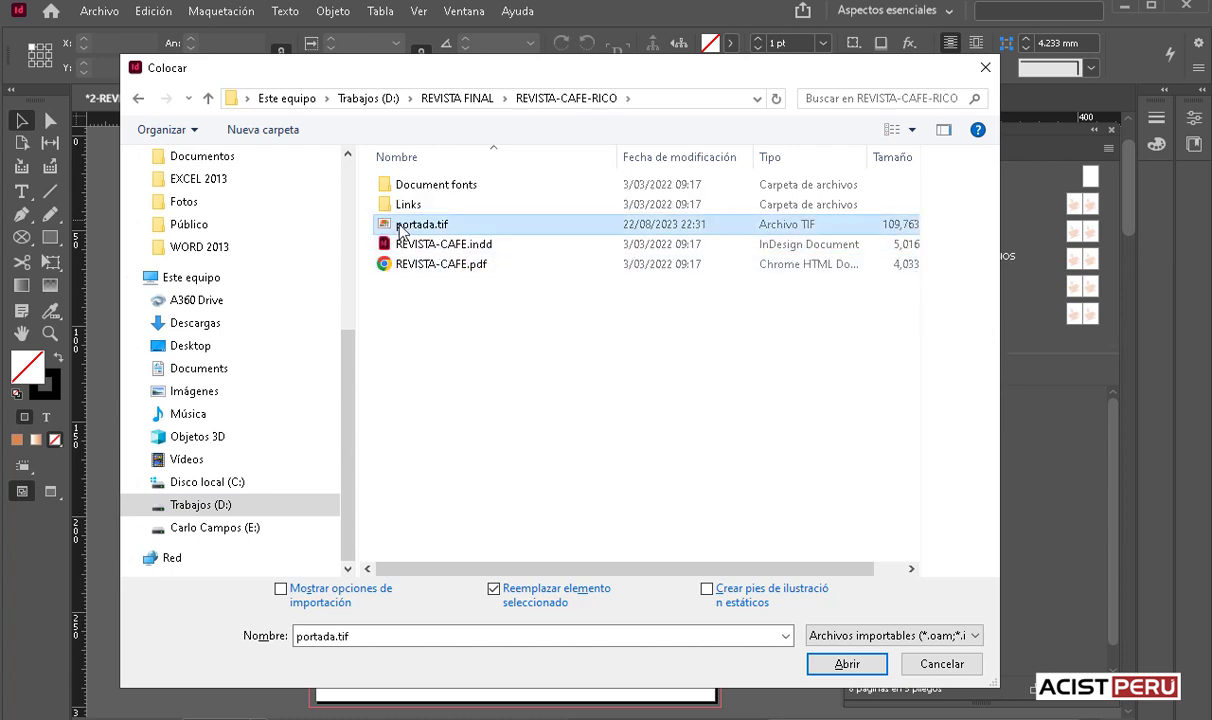
{"action": "left_click", "coordinate": [846, 663]}
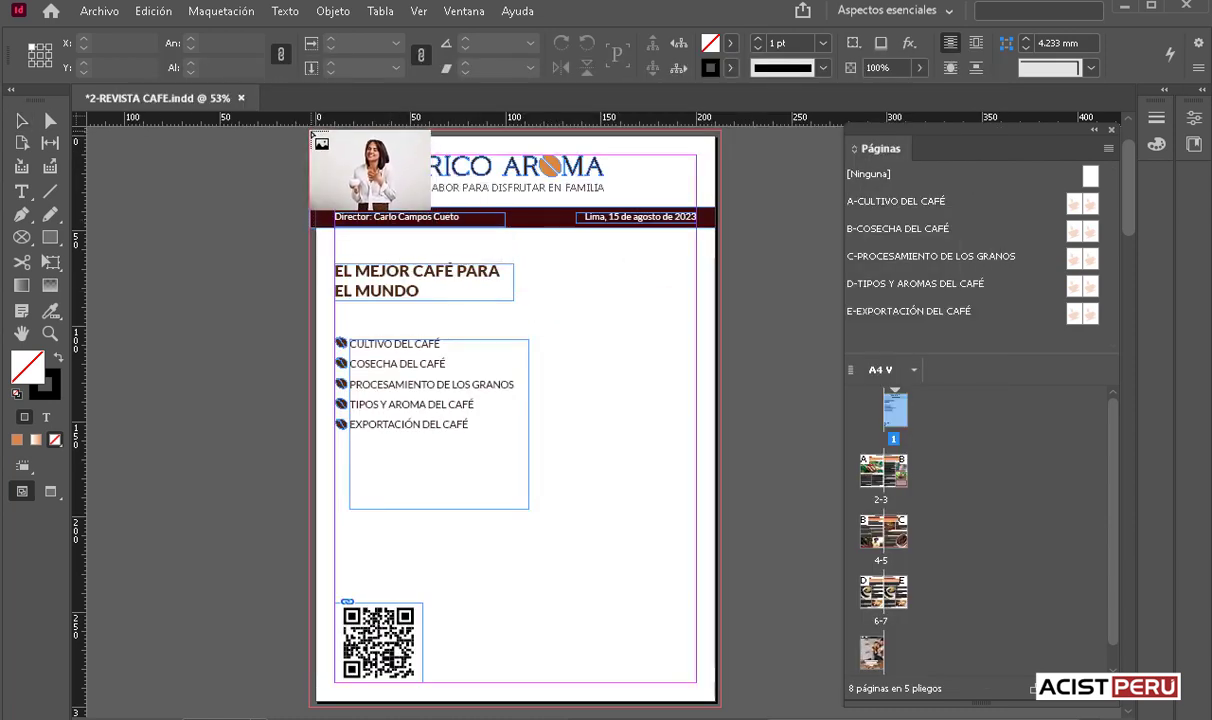
Place the photo full size from the page's top-left and align it to the top edge
{"action": "left_click_drag", "start_coordinate": [313, 141], "coordinate": [715, 466]}
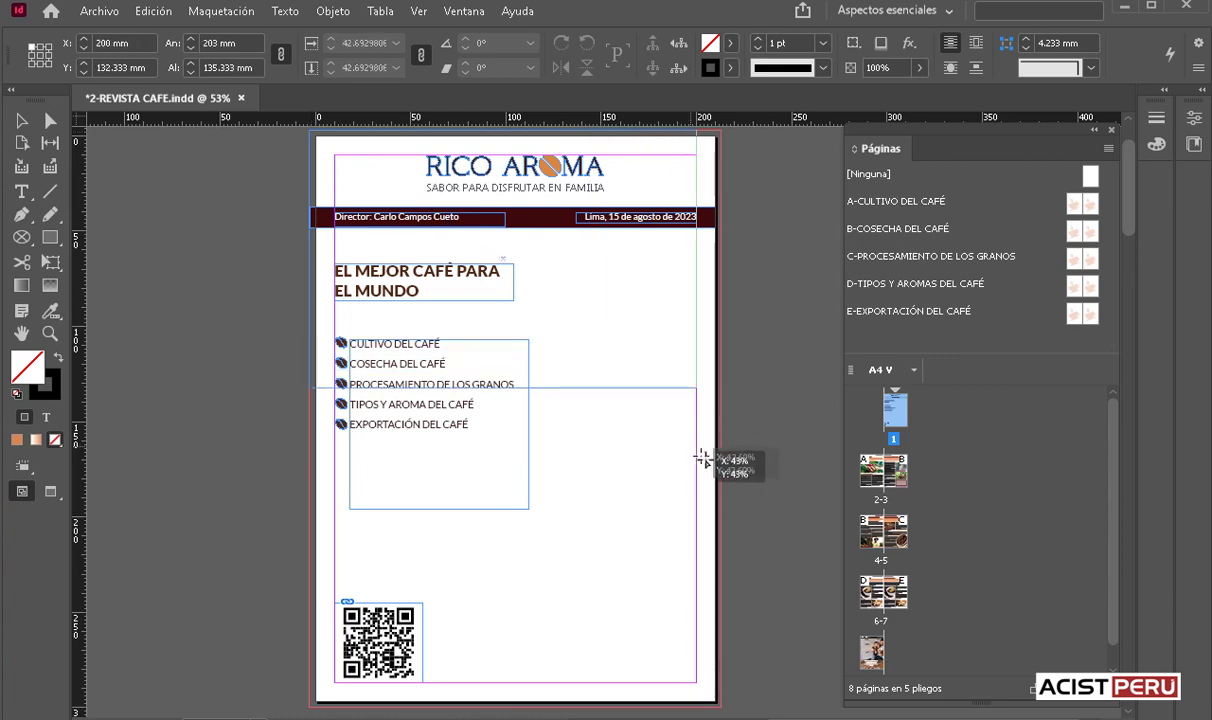
{"action": "left_click_drag", "start_coordinate": [715, 466], "coordinate": [715, 466]}
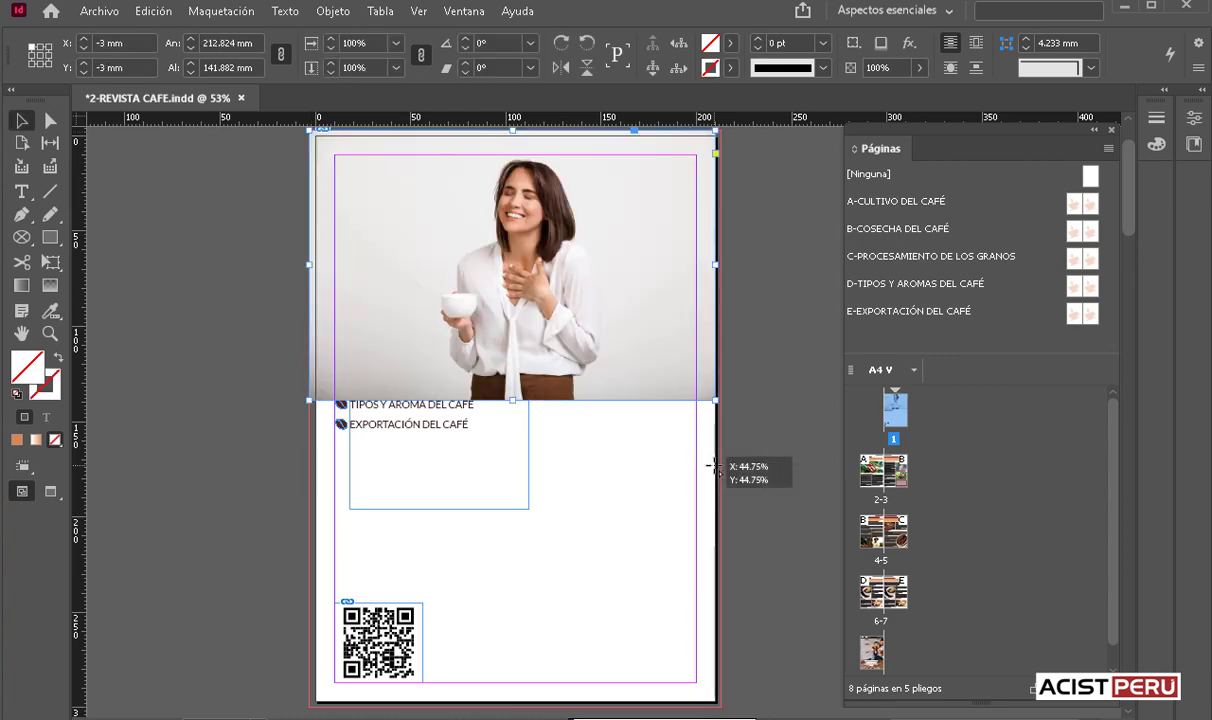
{"action": "key", "text": "ctrl+z"}
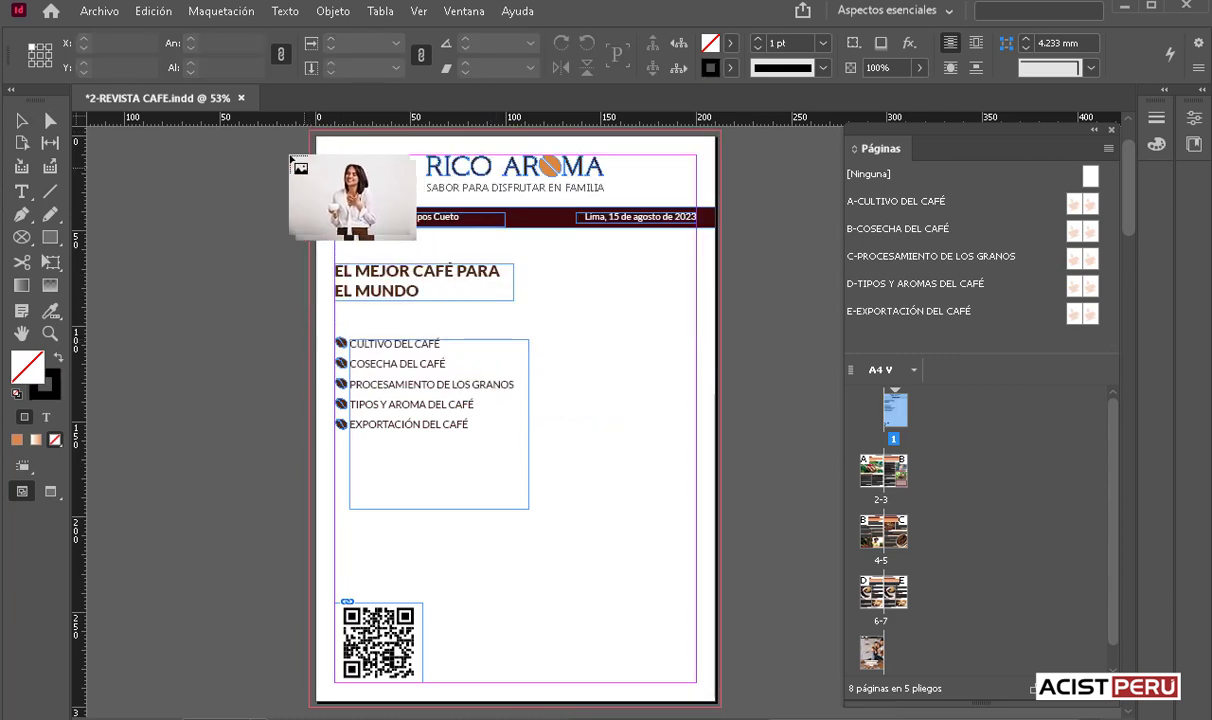
{"action": "left_click", "coordinate": [288, 142]}
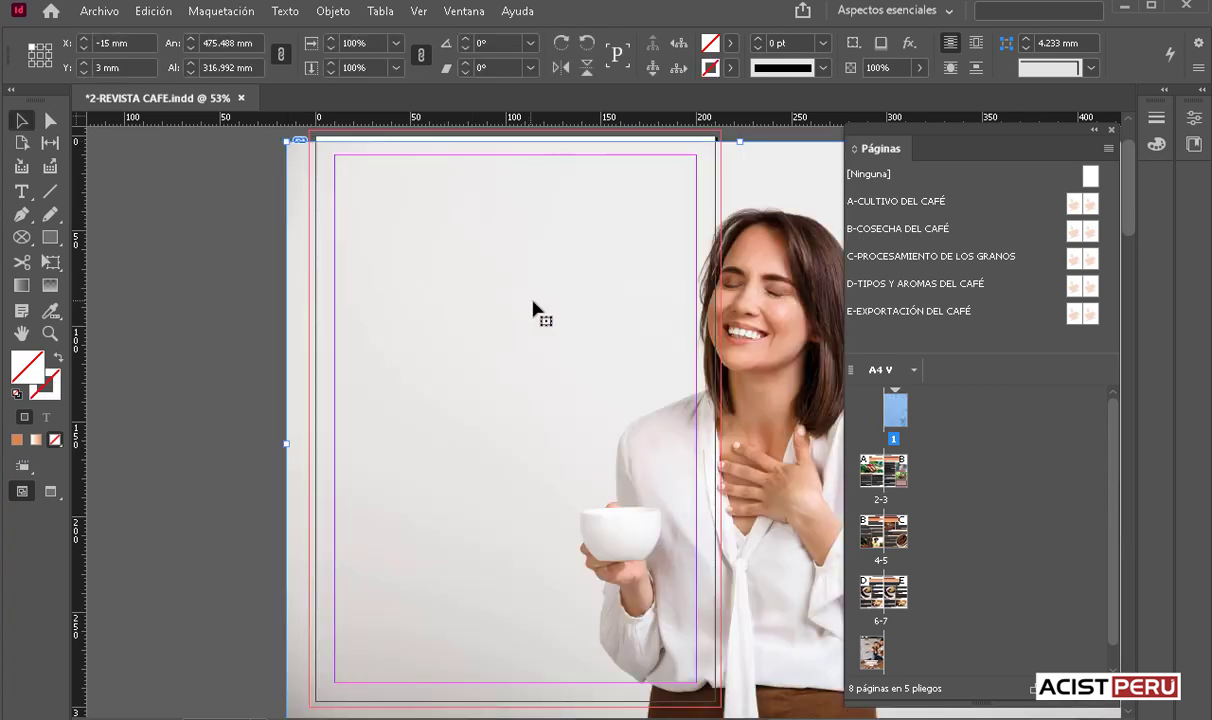
{"action": "left_click_drag", "start_coordinate": [661, 347], "coordinate": [470, 341]}
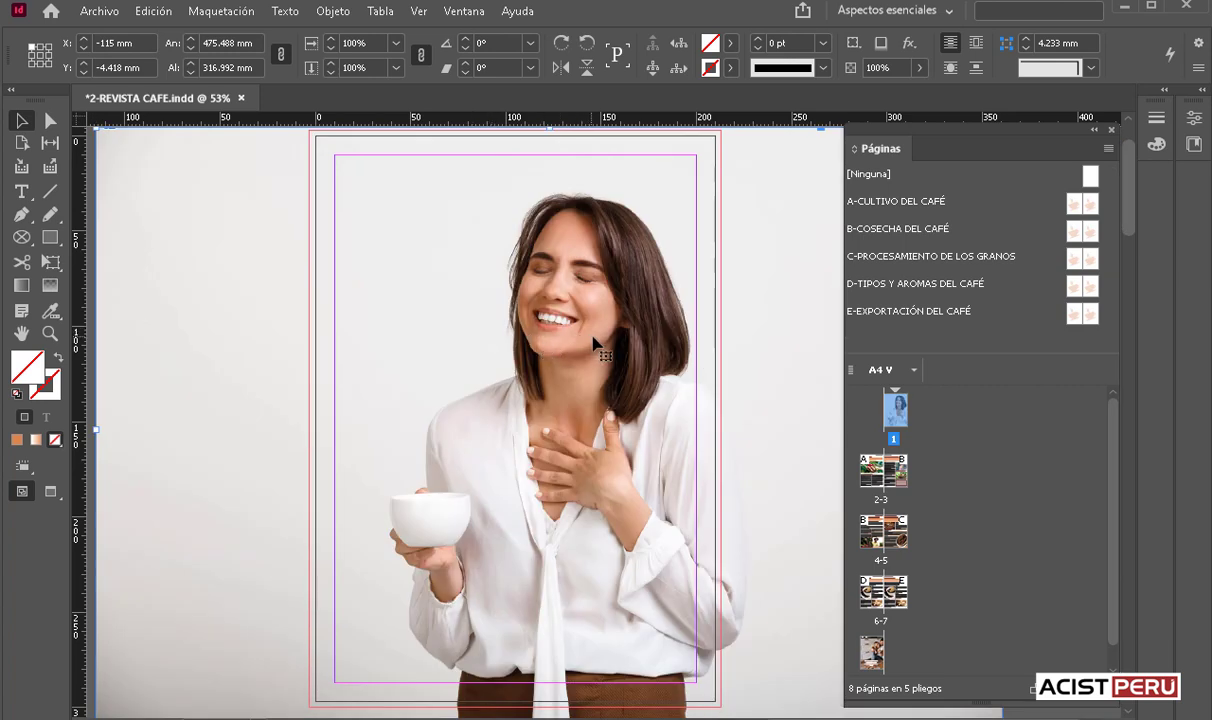
{"action": "left_click_drag", "start_coordinate": [554, 340], "coordinate": [588, 348]}
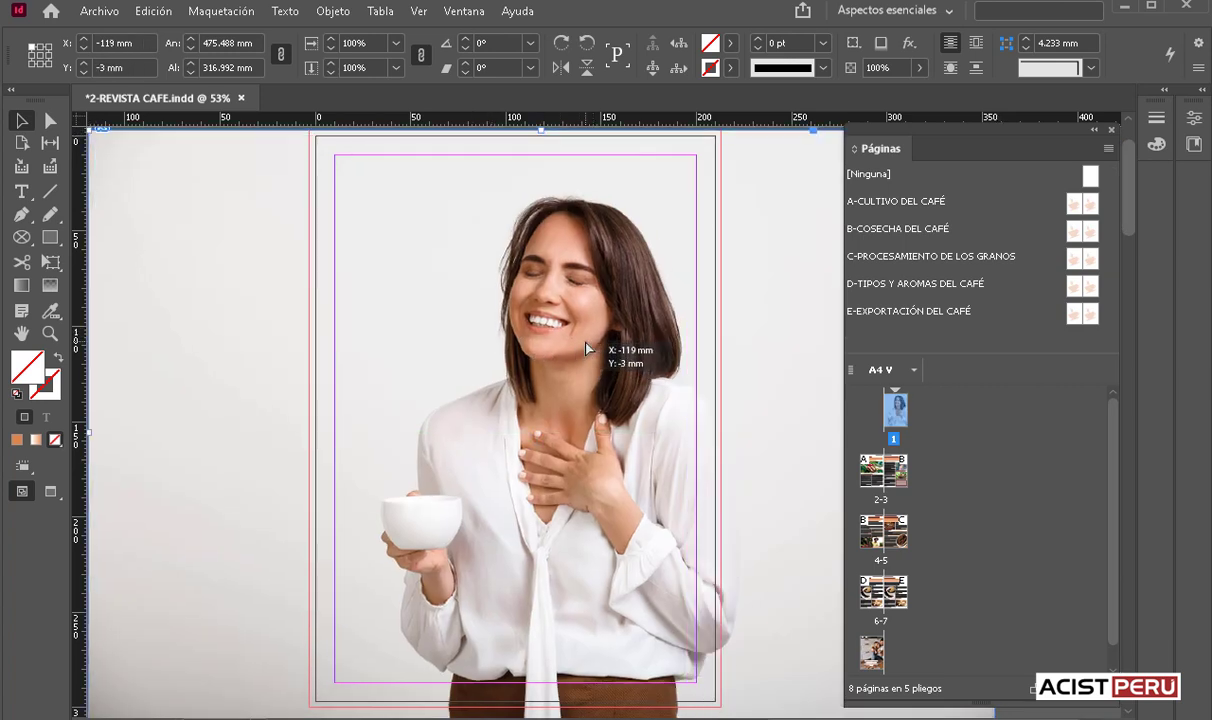
{"action": "key", "text": "ctrl+minus"}
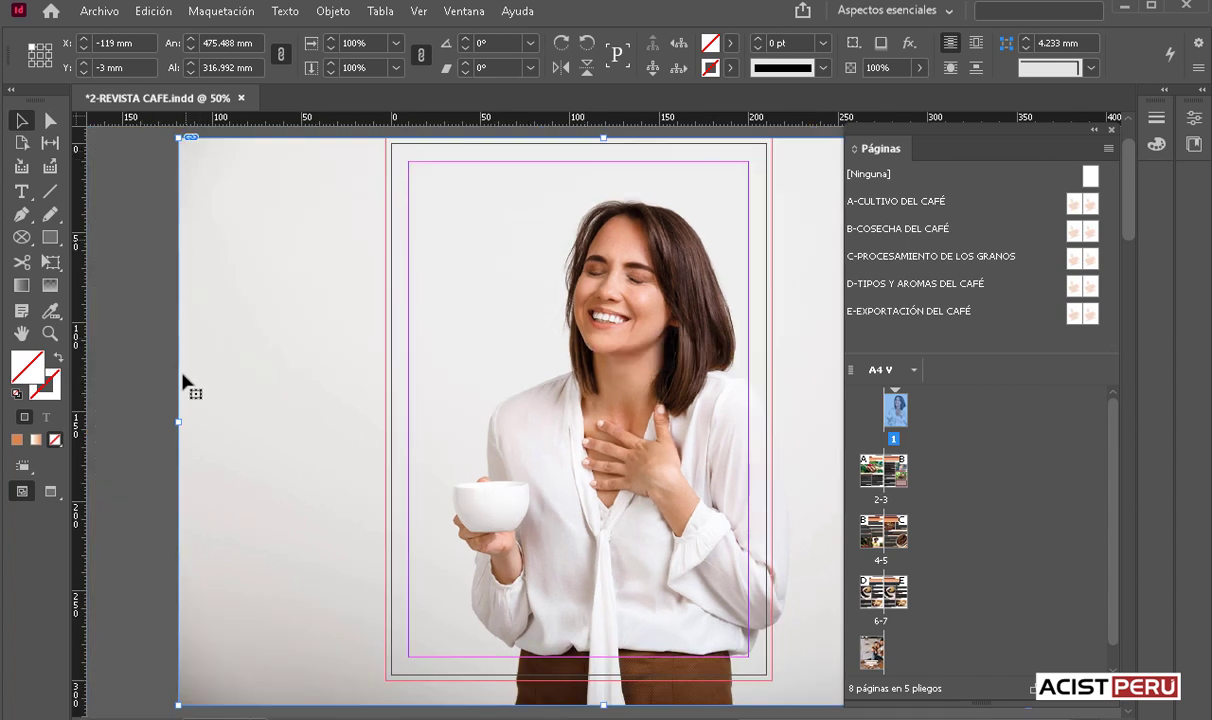
Trim the photo frame to the page: left edge flush, 303 mm tall, 216 mm wide
{"action": "left_click_drag", "start_coordinate": [177, 421], "coordinate": [386, 421]}
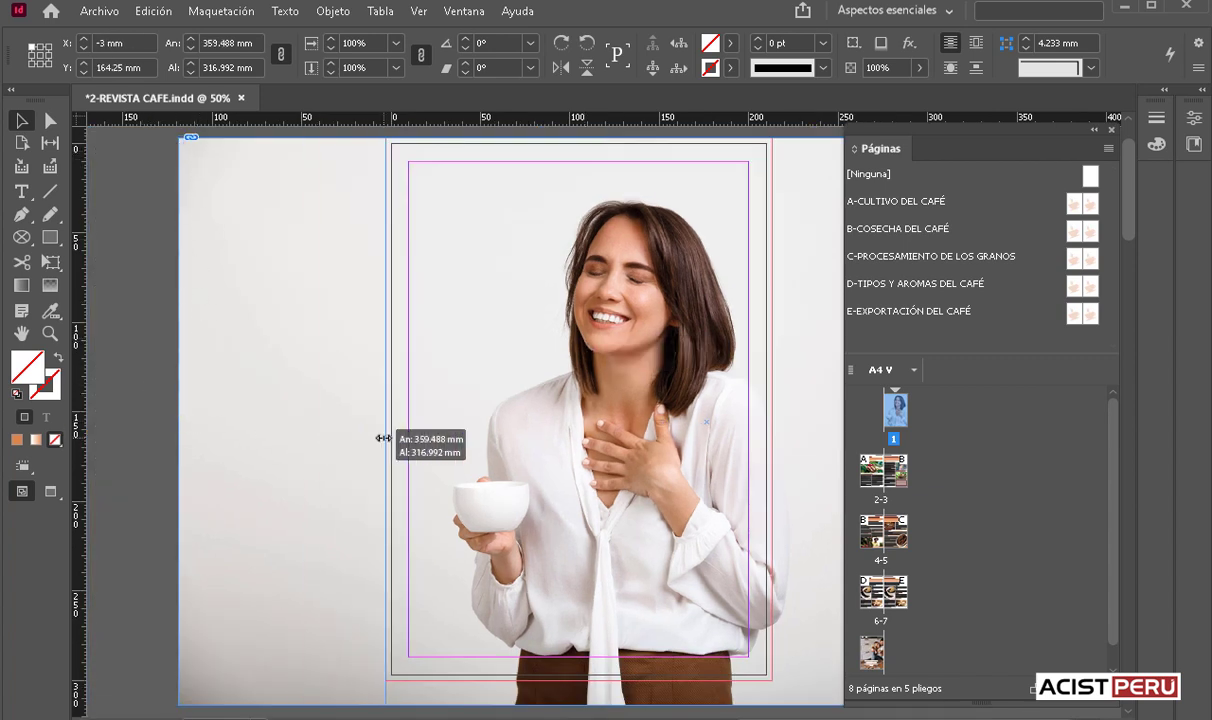
{"action": "scroll", "coordinate": [700, 360], "scroll_direction": "right", "scroll_amount": 1}
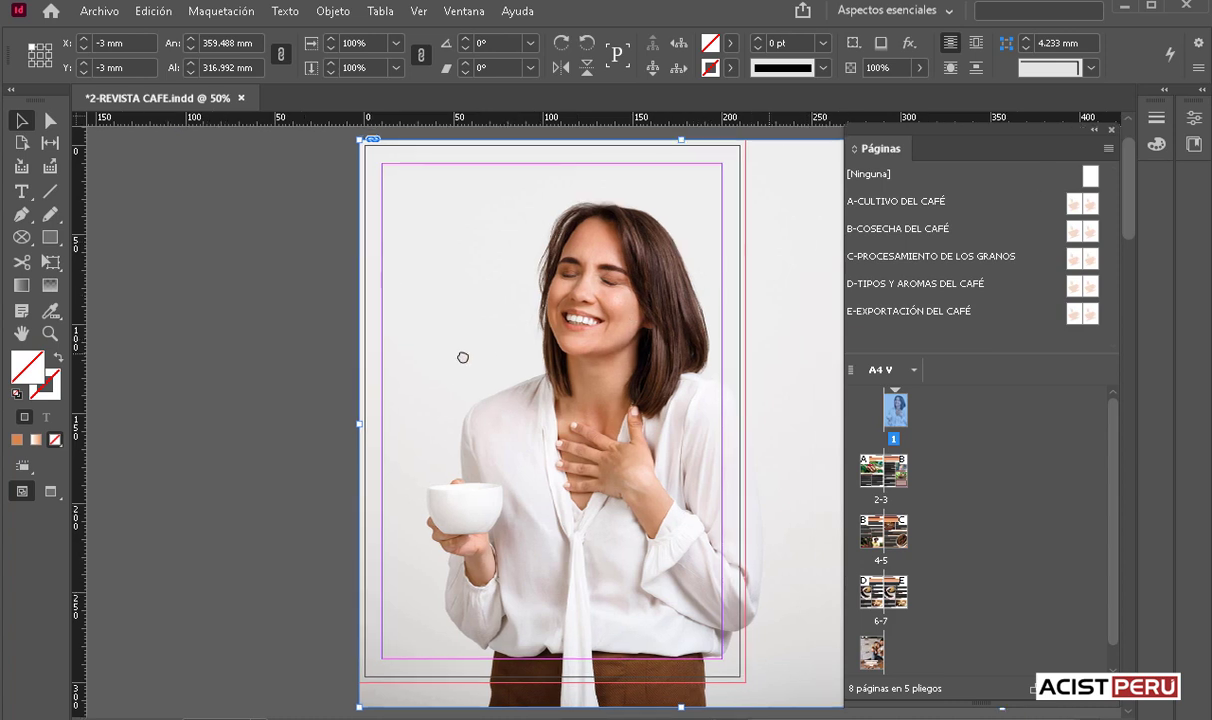
{"action": "scroll", "coordinate": [400, 350], "scroll_direction": "down", "scroll_amount": 1}
{"action": "left_click_drag", "start_coordinate": [681, 693], "coordinate": [680, 669]}
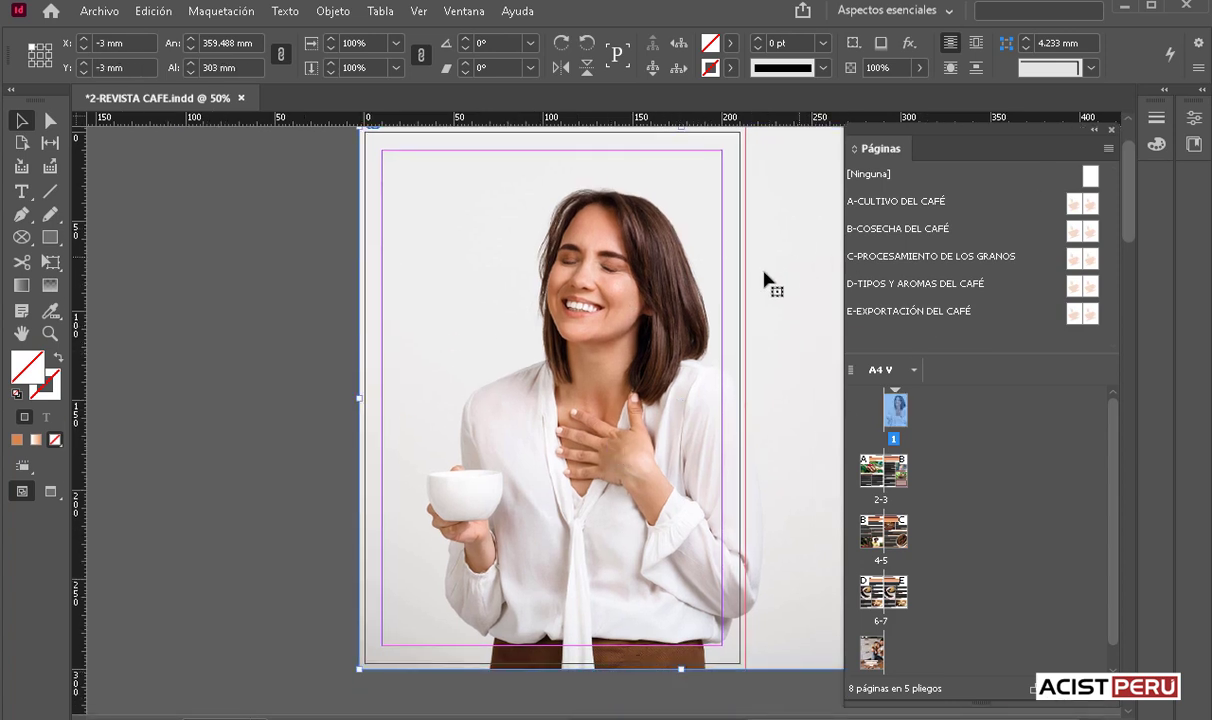
{"action": "left_click", "coordinate": [1112, 130]}
{"action": "left_click_drag", "start_coordinate": [998, 397], "coordinate": [746, 428]}
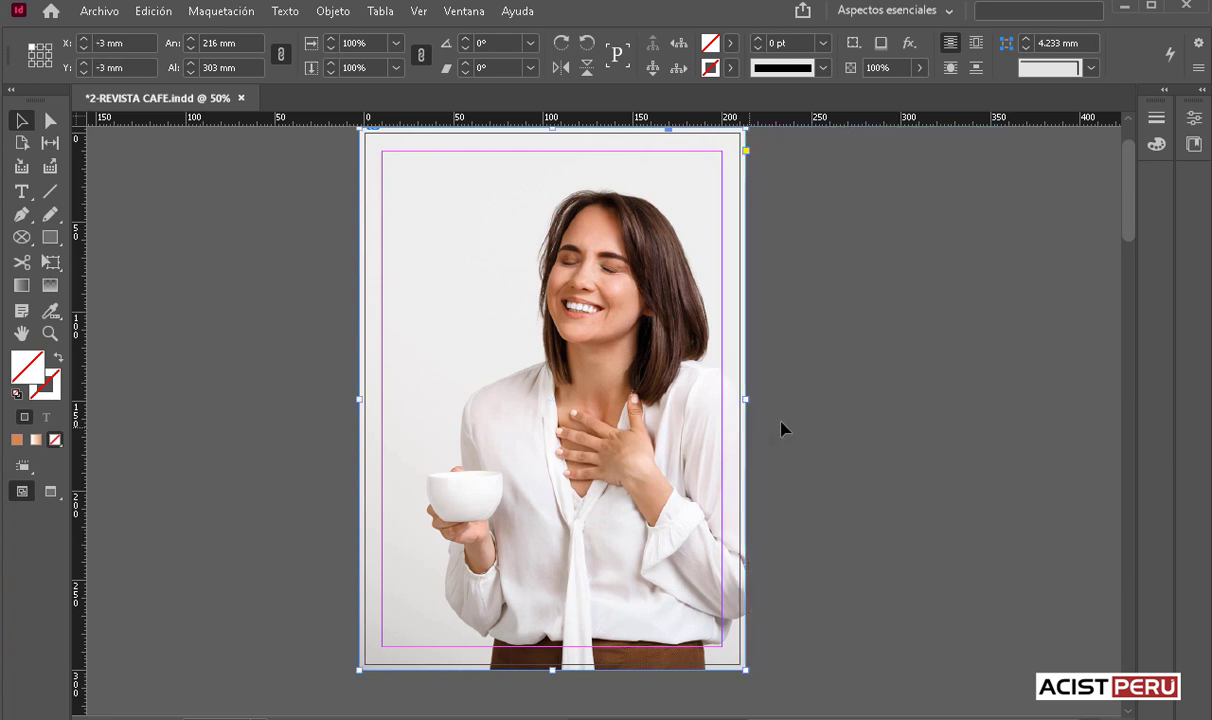
{"action": "left_click", "coordinate": [876, 360]}
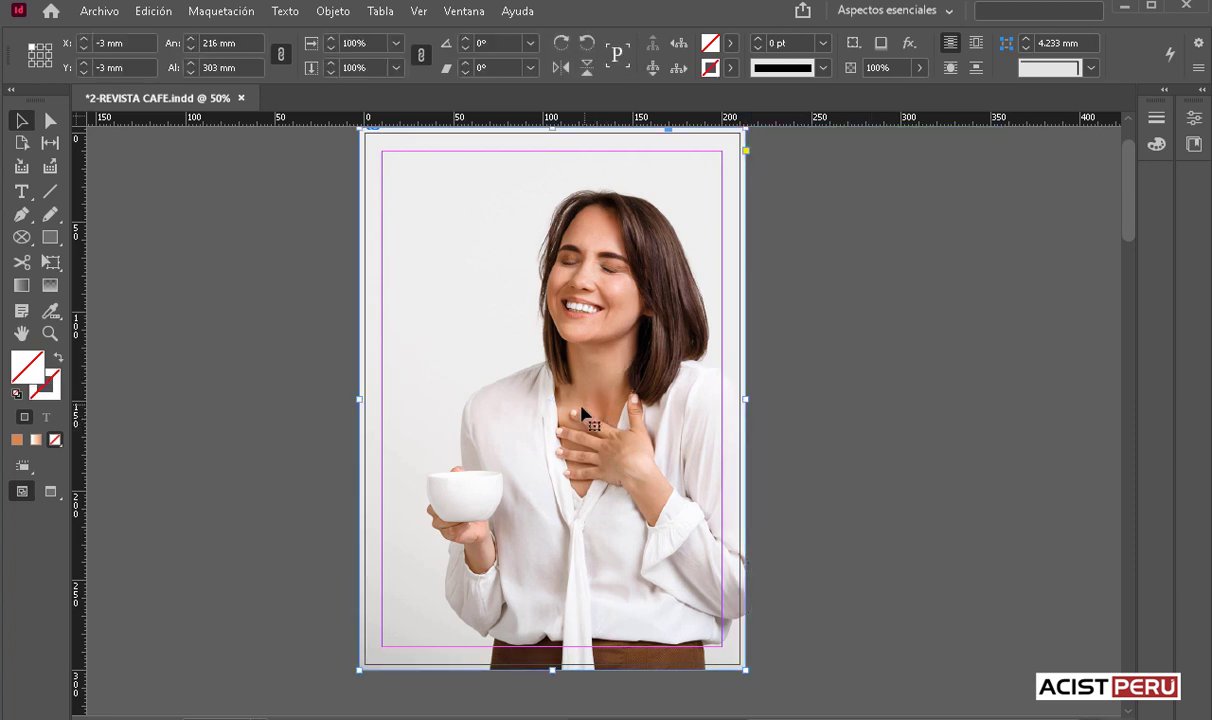
Reposition the photo inside its frame and select the whole frame
{"action": "scroll", "coordinate": [600, 400], "scroll_direction": "up", "scroll_amount": 2}
{"action": "left_click_drag", "start_coordinate": [569, 452], "coordinate": [577, 428]}
{"action": "scroll", "coordinate": [566, 432], "scroll_direction": "down", "scroll_amount": 2}
{"action": "left_click", "coordinate": [130, 181]}
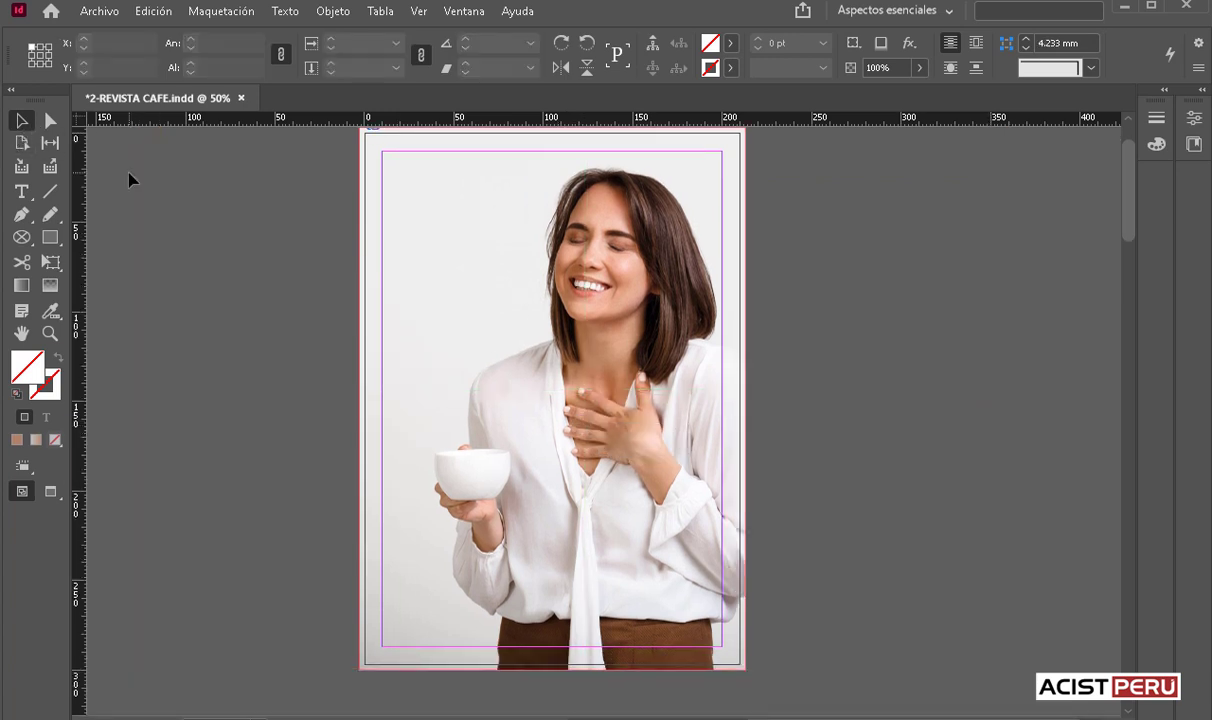
{"action": "left_click", "coordinate": [494, 265]}
Delete the trial photo frame and draw a rectangle frame covering the page and bleed
{"action": "key", "text": "Delete"}
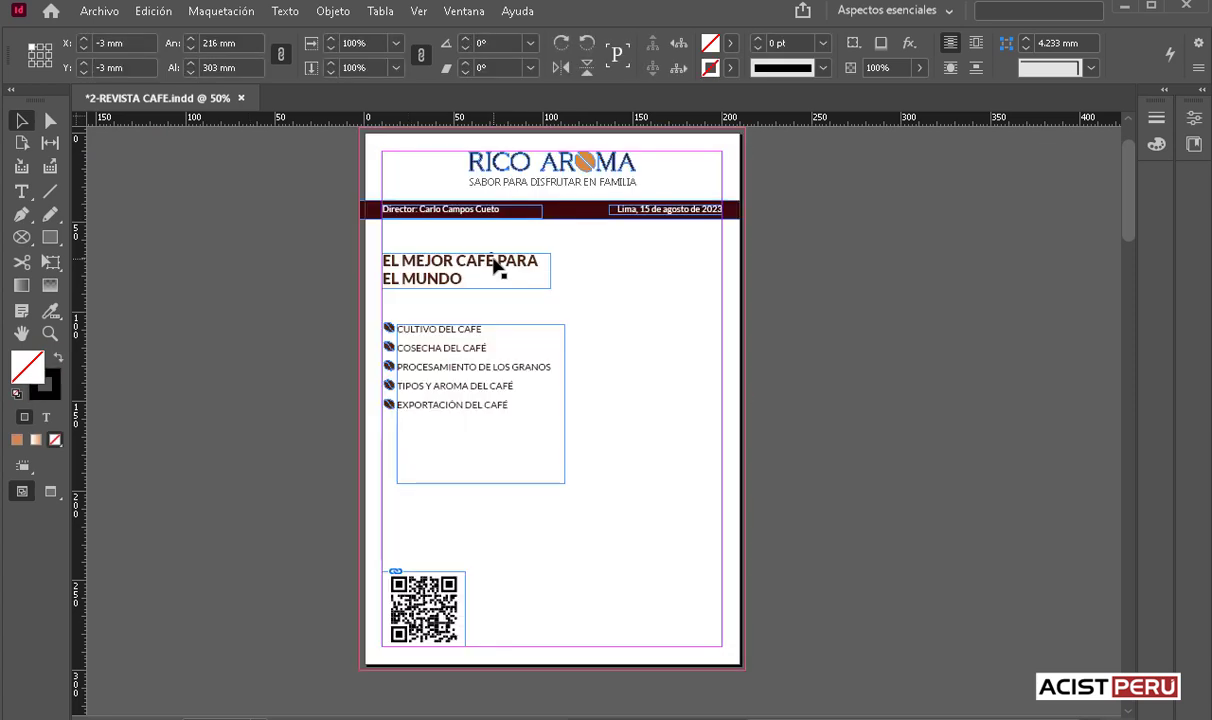
{"action": "left_click", "coordinate": [52, 237]}
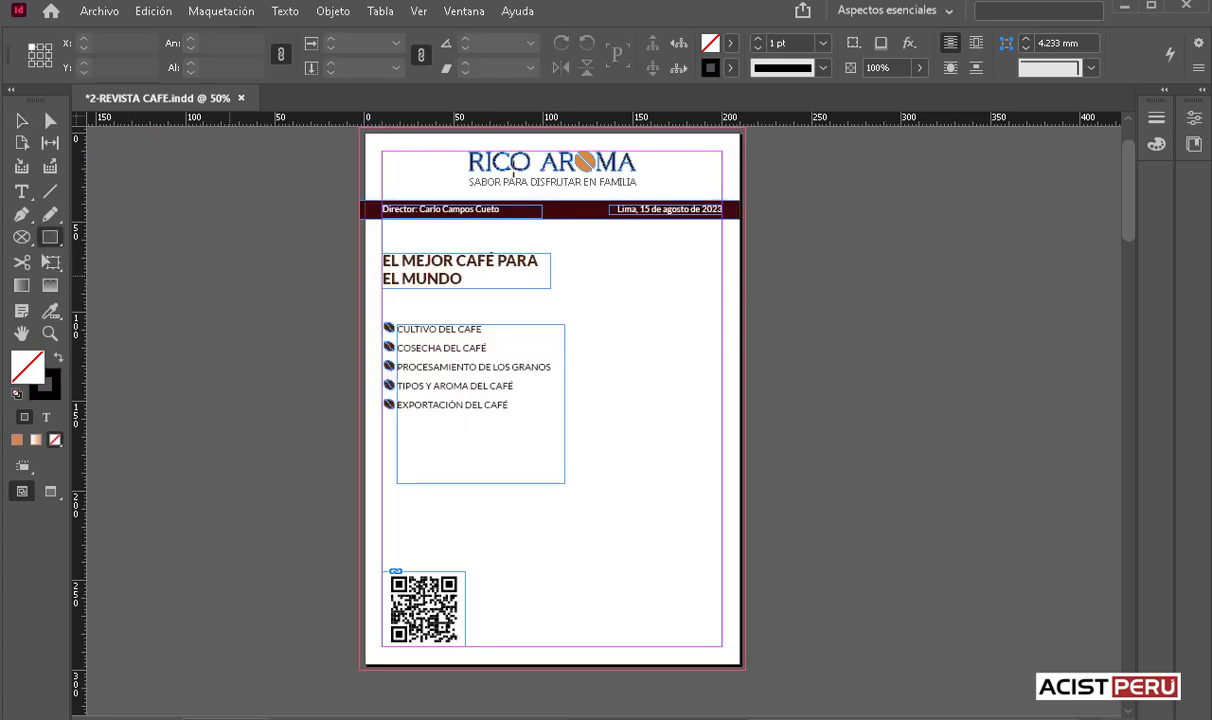
{"action": "left_click_drag", "start_coordinate": [361, 129], "coordinate": [742, 669]}
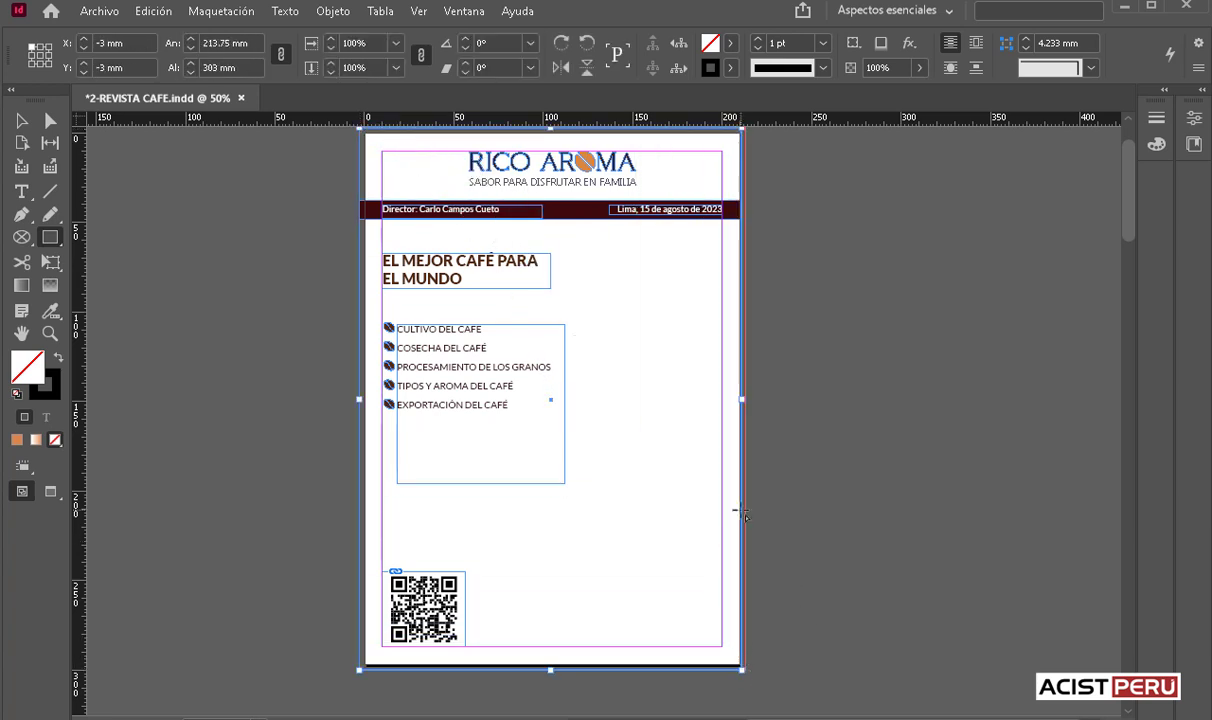
Fill the new page-sized frame with portada.tif
{"action": "key", "text": "ctrl+d"}
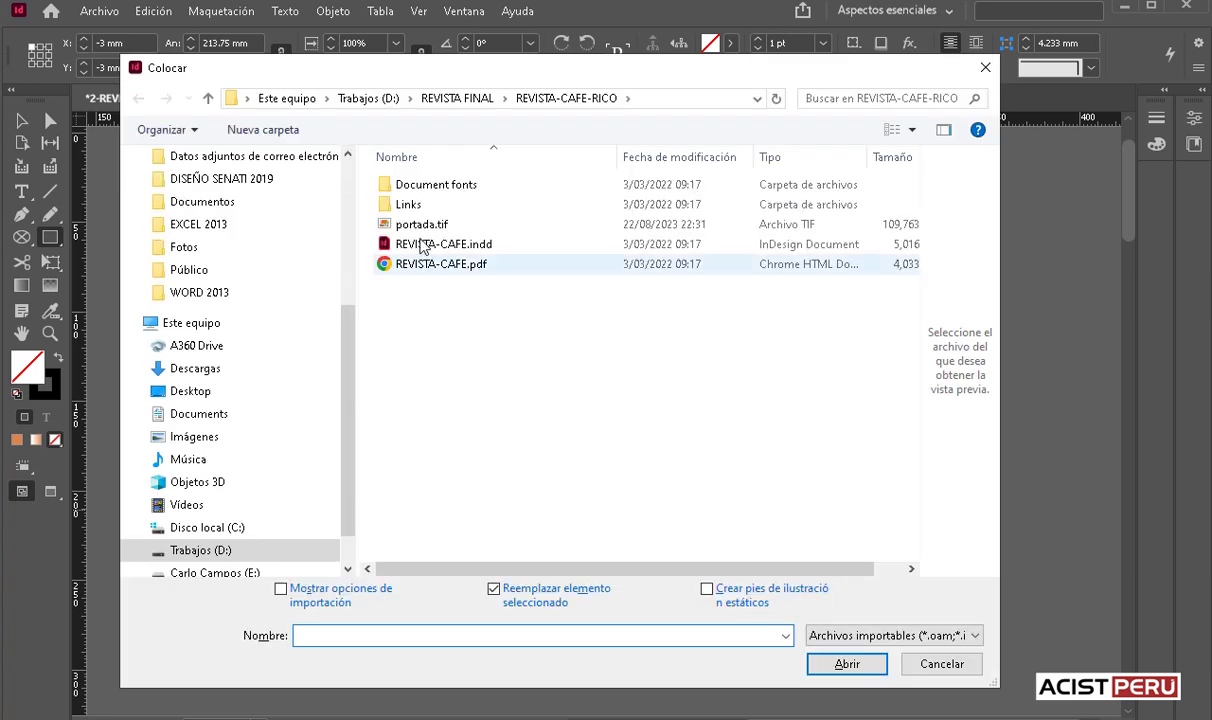
{"action": "left_click", "coordinate": [424, 227]}
{"action": "left_click", "coordinate": [858, 665]}
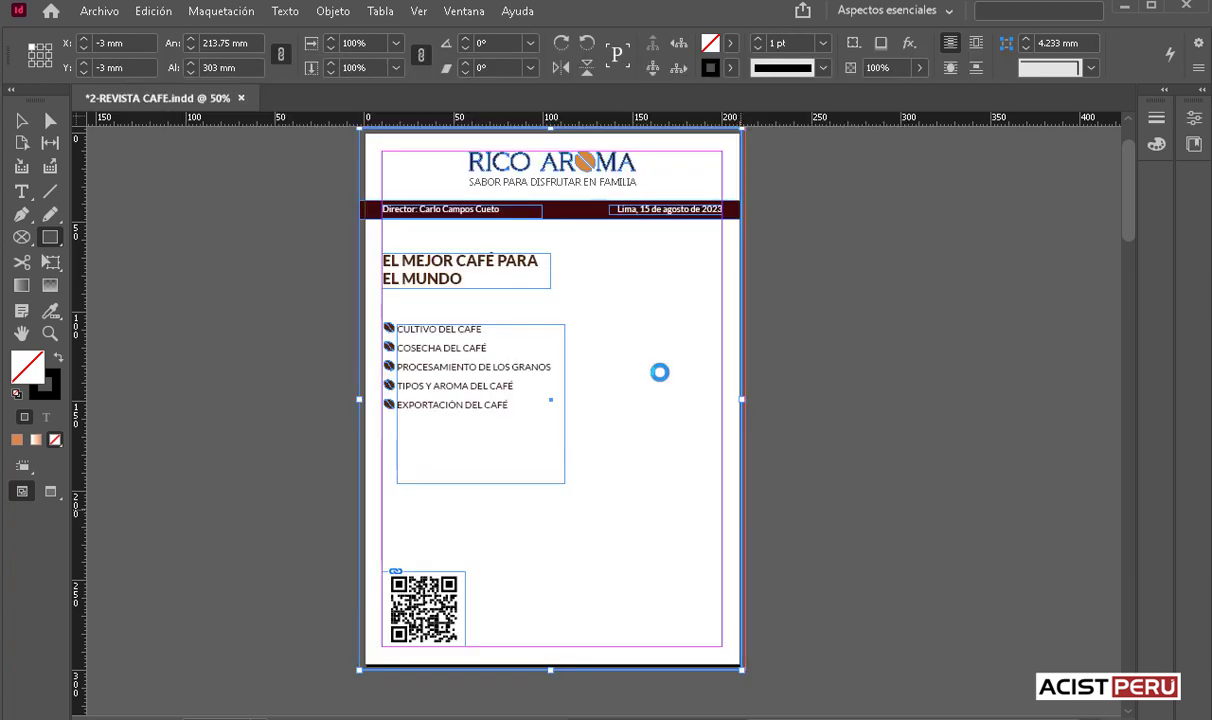
{"action": "left_click", "coordinate": [22, 119]}
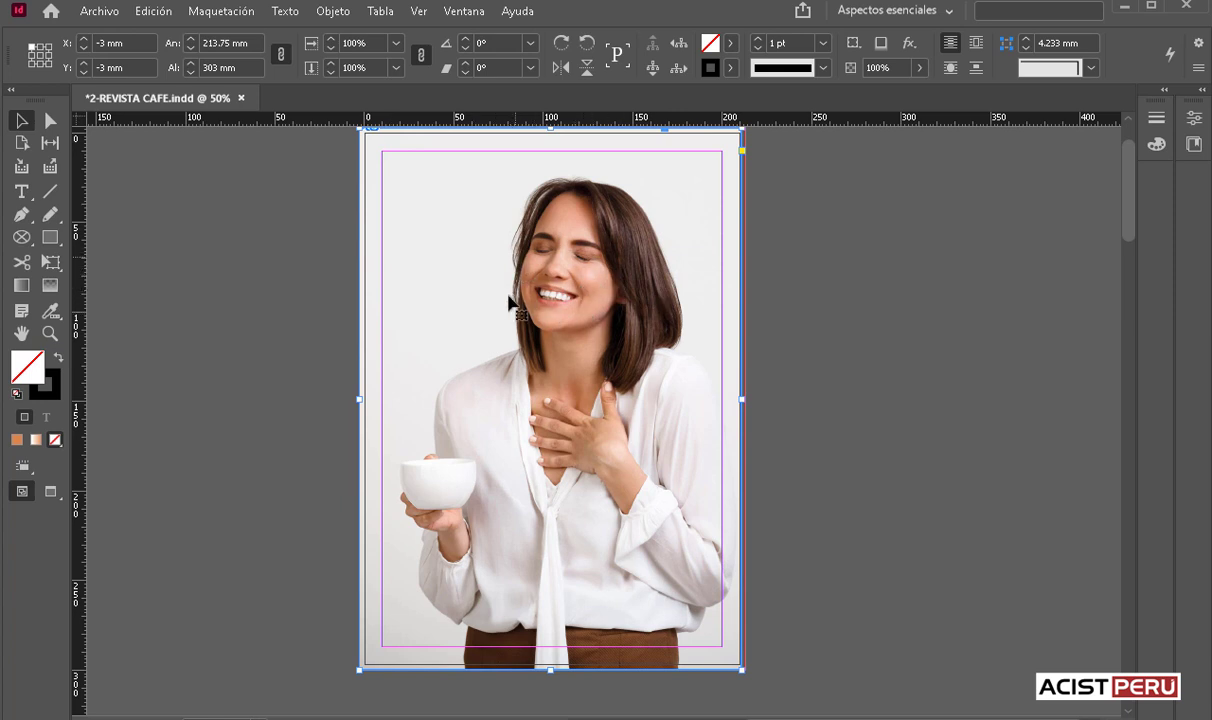
Send the woman photo to the back with Organizar > Enviar detrás
{"action": "right_click", "coordinate": [455, 238]}
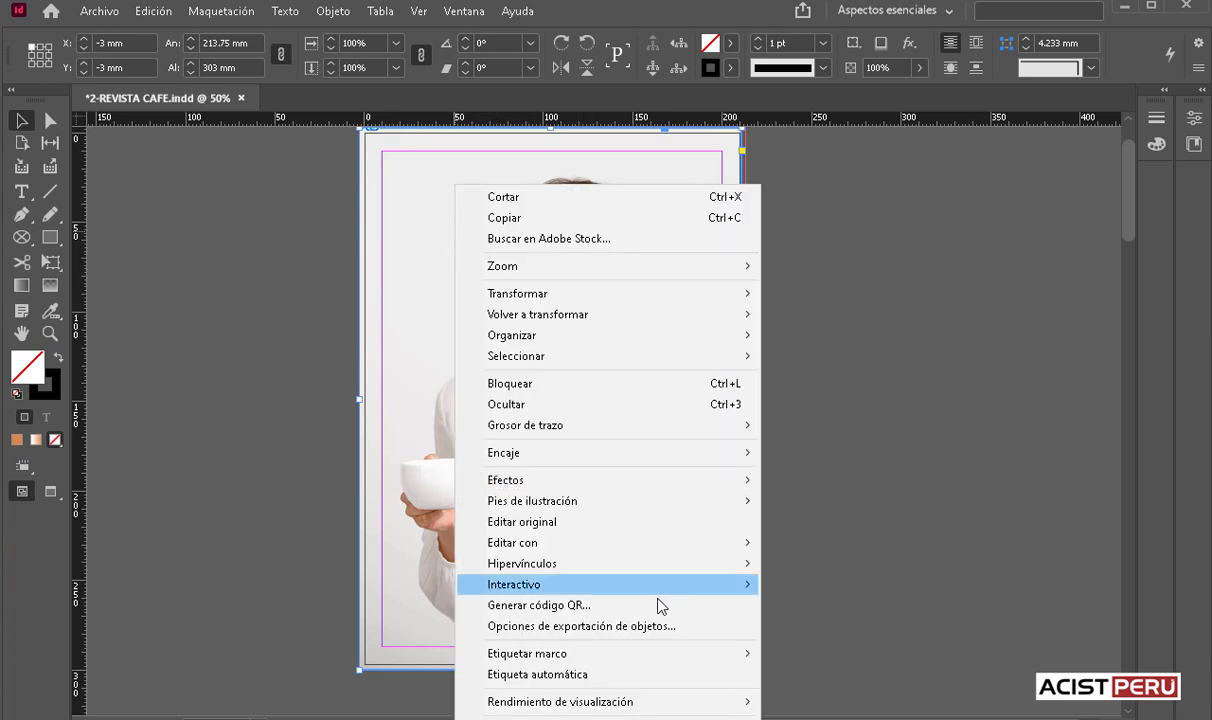
{"action": "mouse_move", "coordinate": [561, 702]}
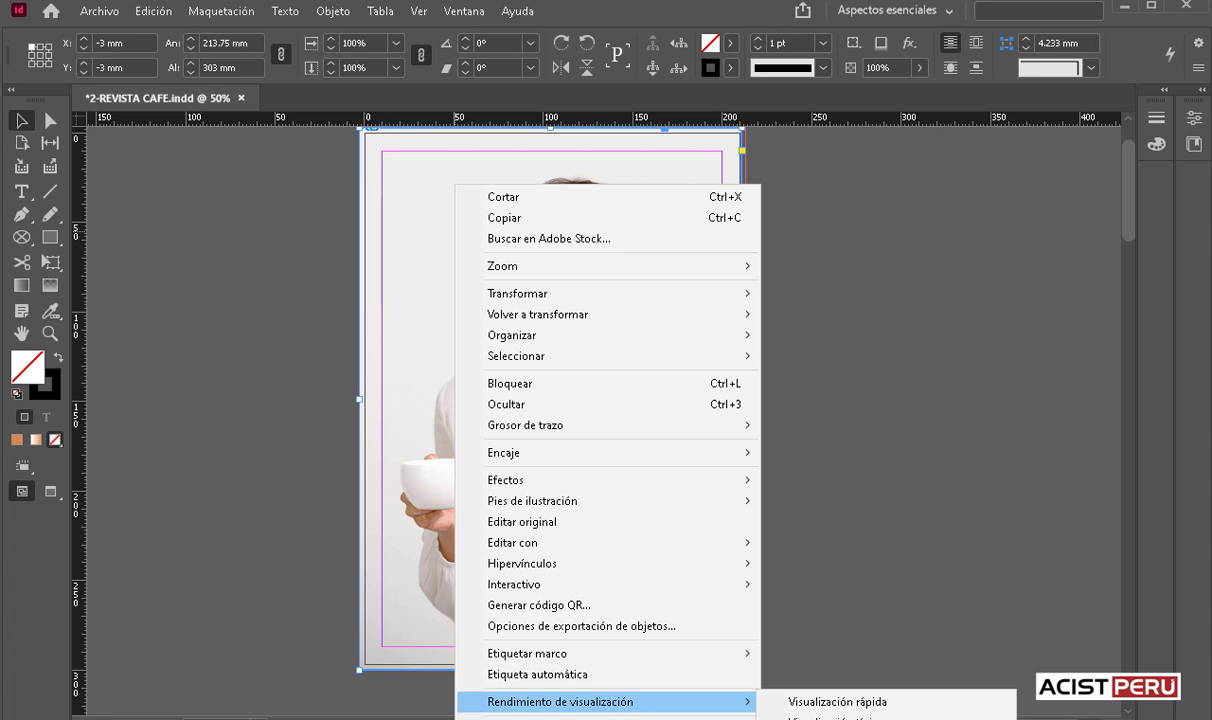
{"action": "left_click", "coordinate": [850, 719]}
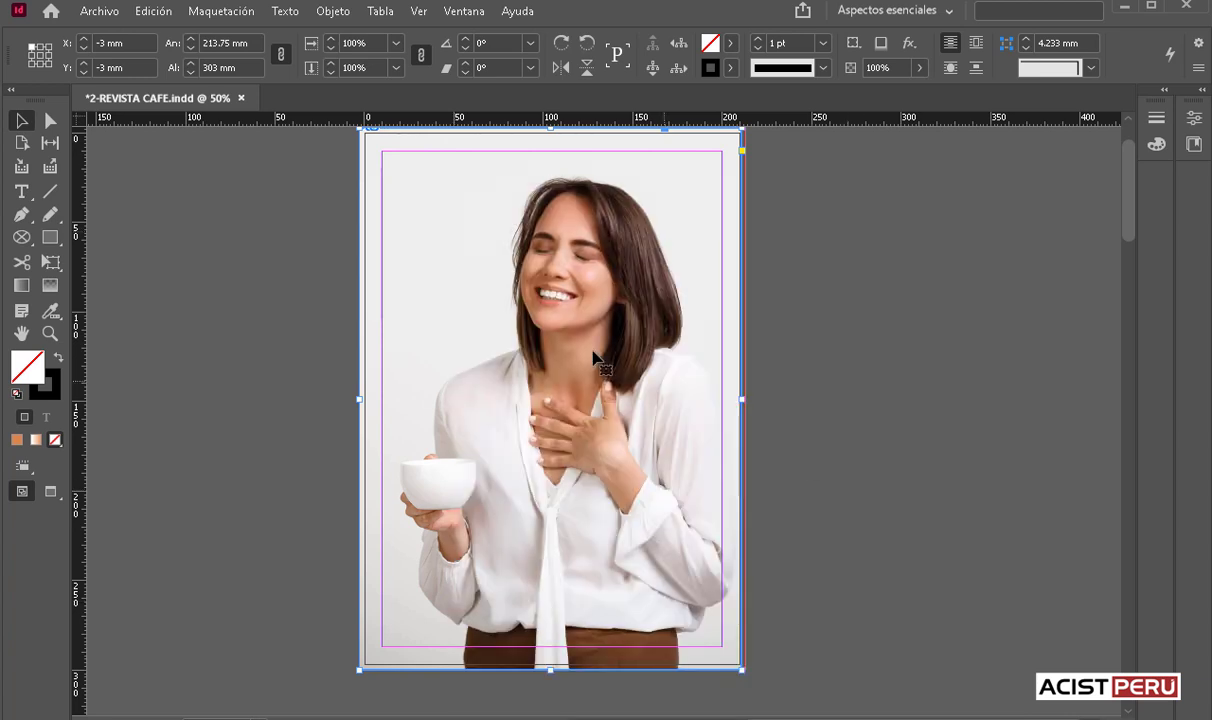
{"action": "right_click", "coordinate": [432, 243]}
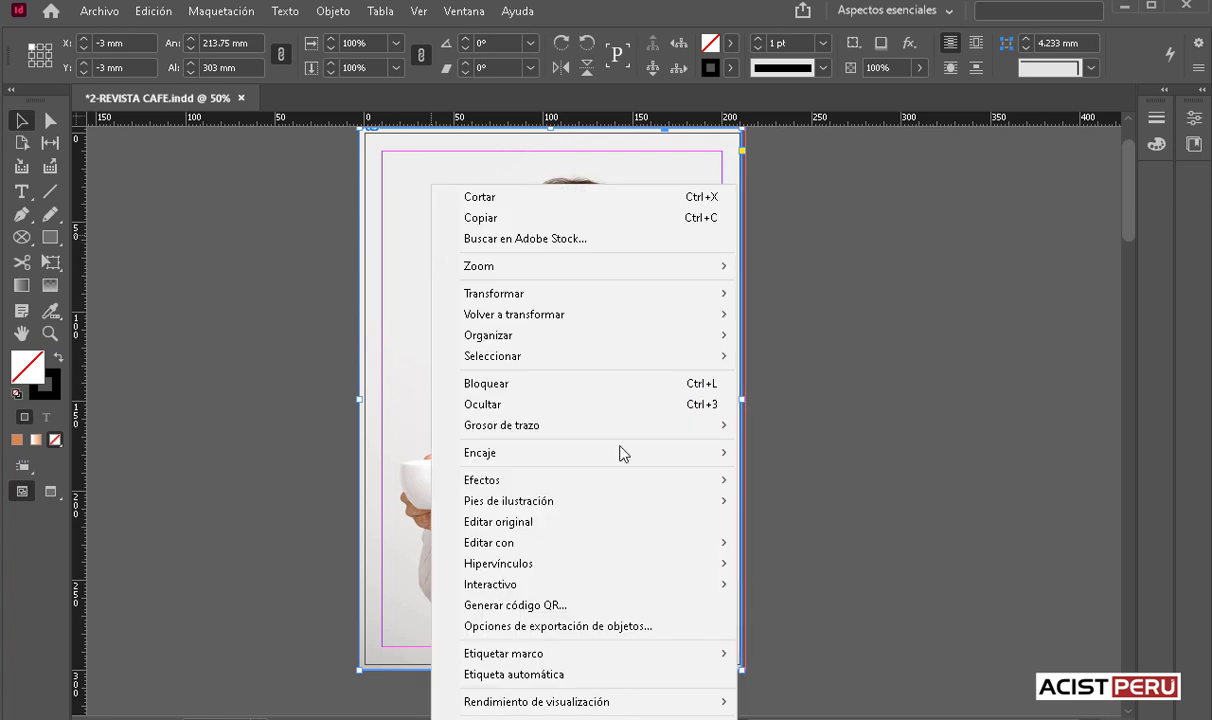
{"action": "mouse_move", "coordinate": [540, 542]}
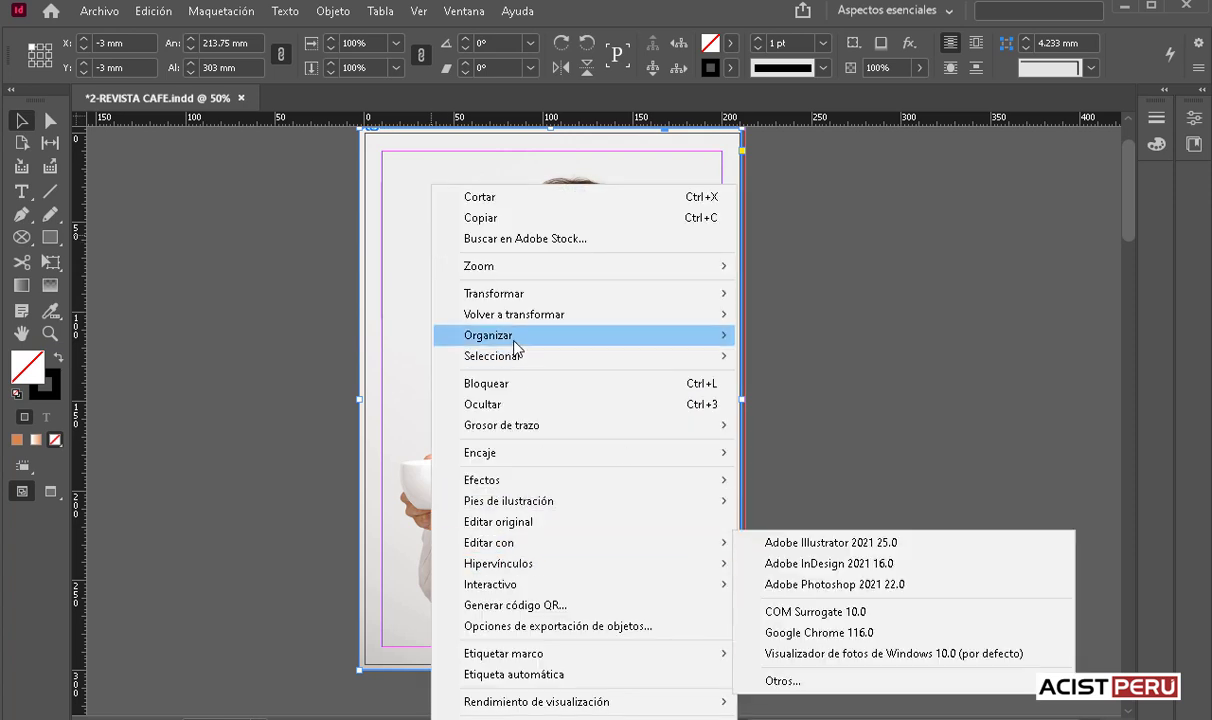
{"action": "left_click", "coordinate": [782, 354]}
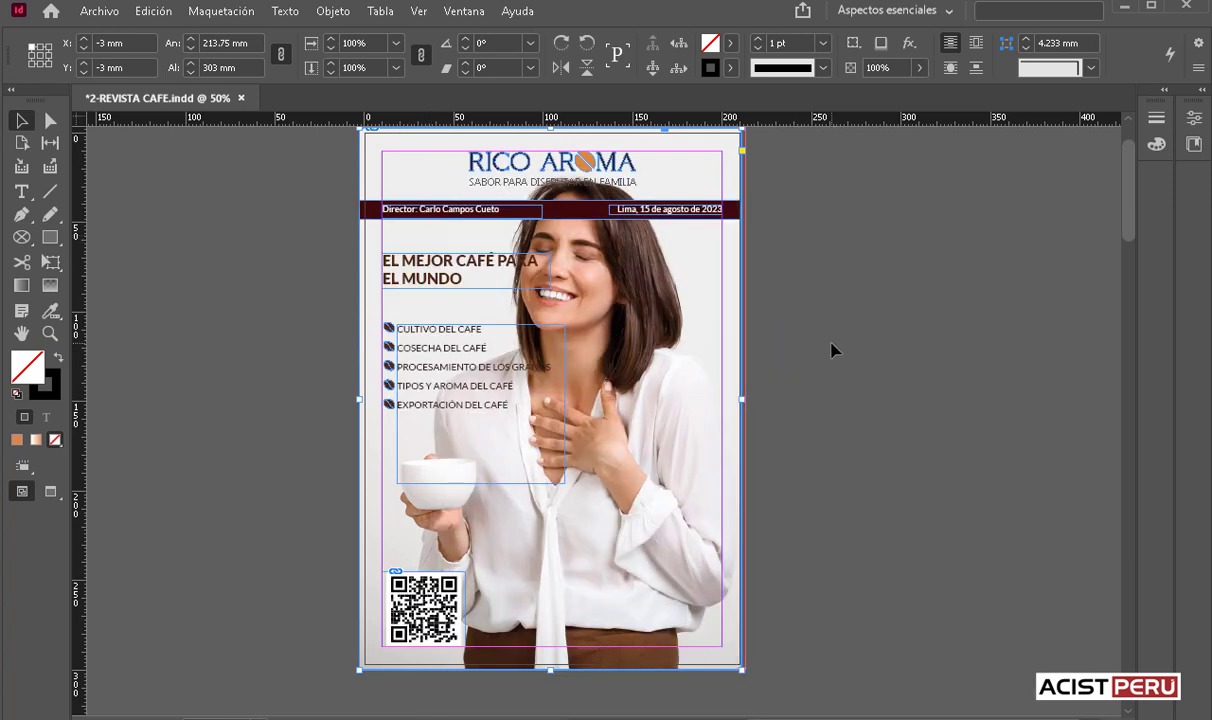
{"action": "left_click", "coordinate": [830, 349]}
Shift the photo within its frame to X -93 mm, Y 0 mm, right of the topics list
{"action": "left_click", "coordinate": [578, 305]}
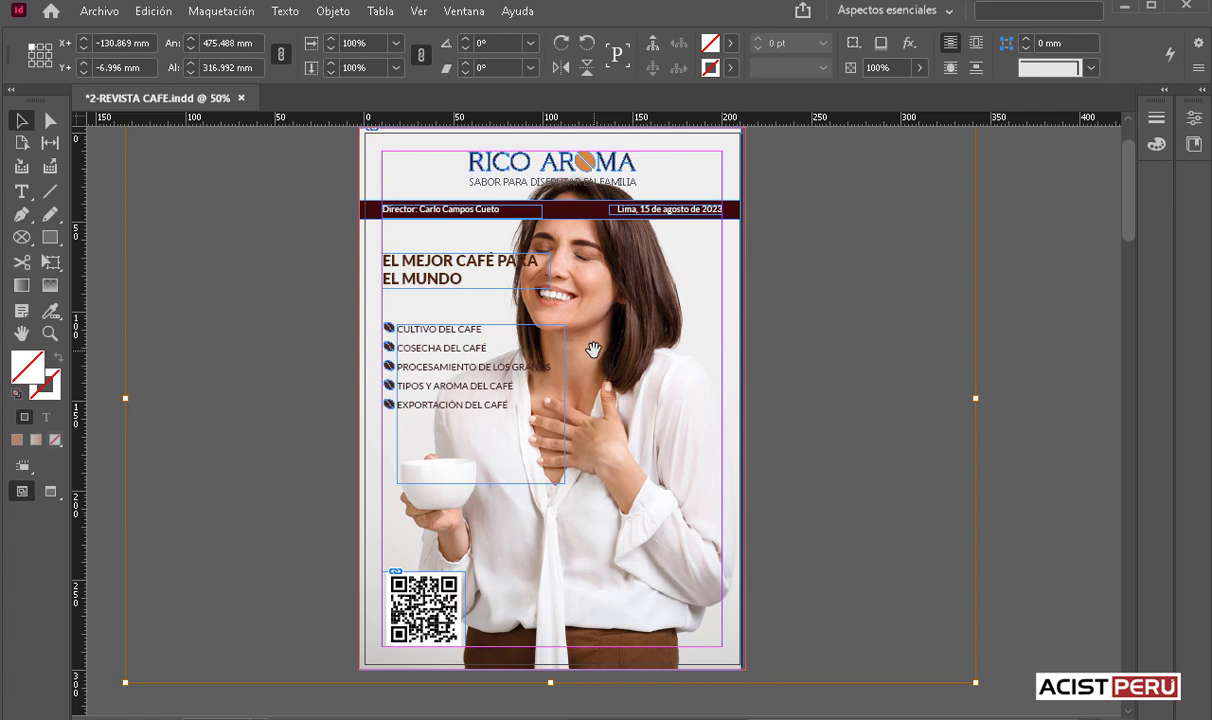
{"action": "left_click_drag", "start_coordinate": [594, 356], "coordinate": [591, 347]}
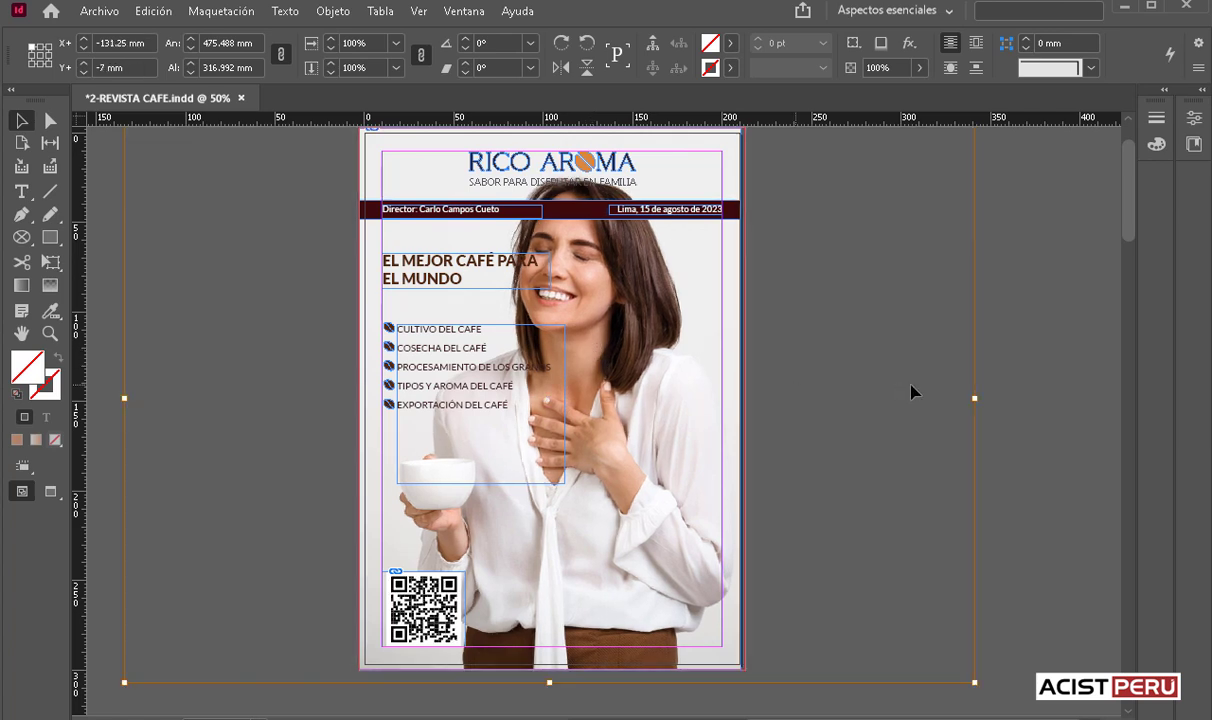
{"action": "left_click_drag", "start_coordinate": [593, 398], "coordinate": [650, 423]}
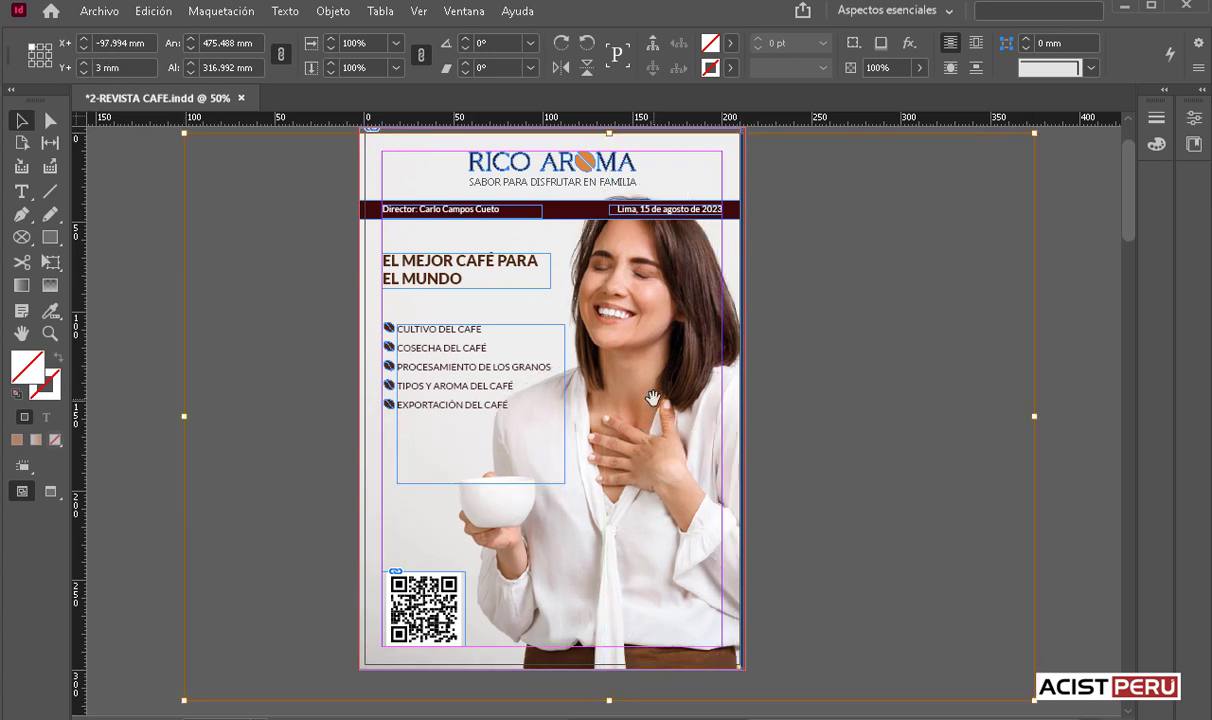
{"action": "left_click_drag", "start_coordinate": [650, 423], "coordinate": [655, 408]}
{"action": "left_click_drag", "start_coordinate": [667, 425], "coordinate": [667, 425]}
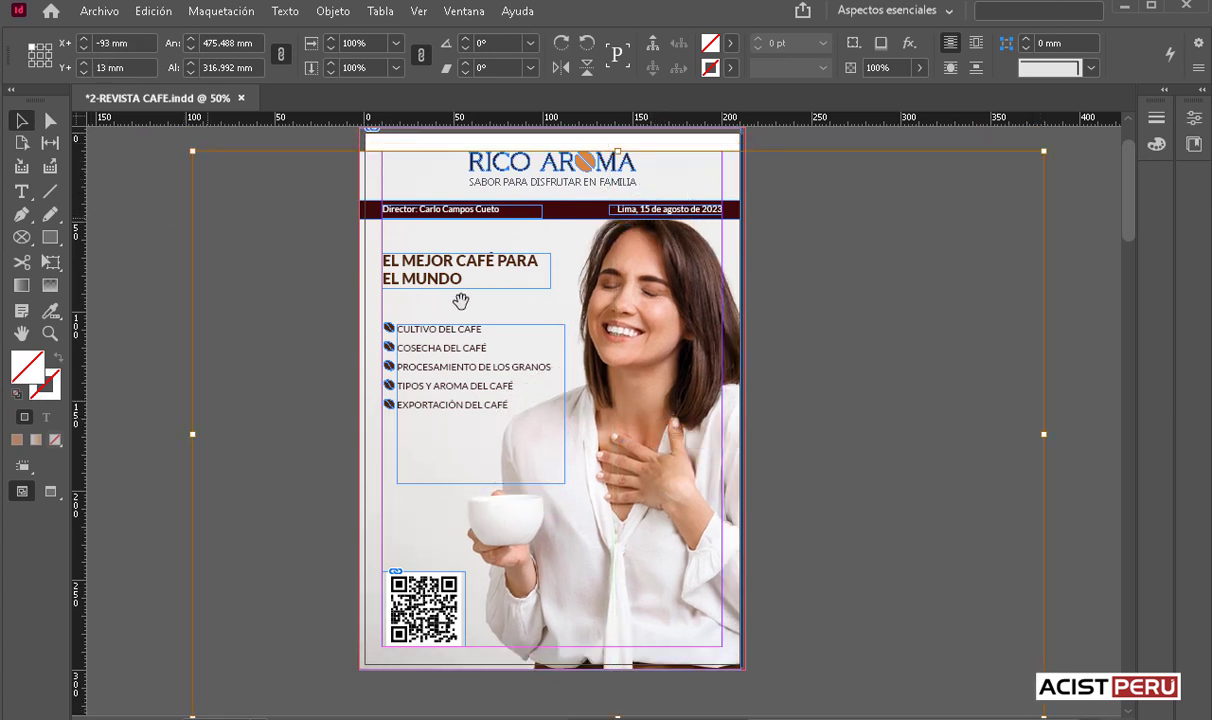
{"action": "scroll", "coordinate": [468, 303], "scroll_direction": "up", "scroll_amount": 2}
{"action": "left_click_drag", "start_coordinate": [655, 434], "coordinate": [655, 411]}
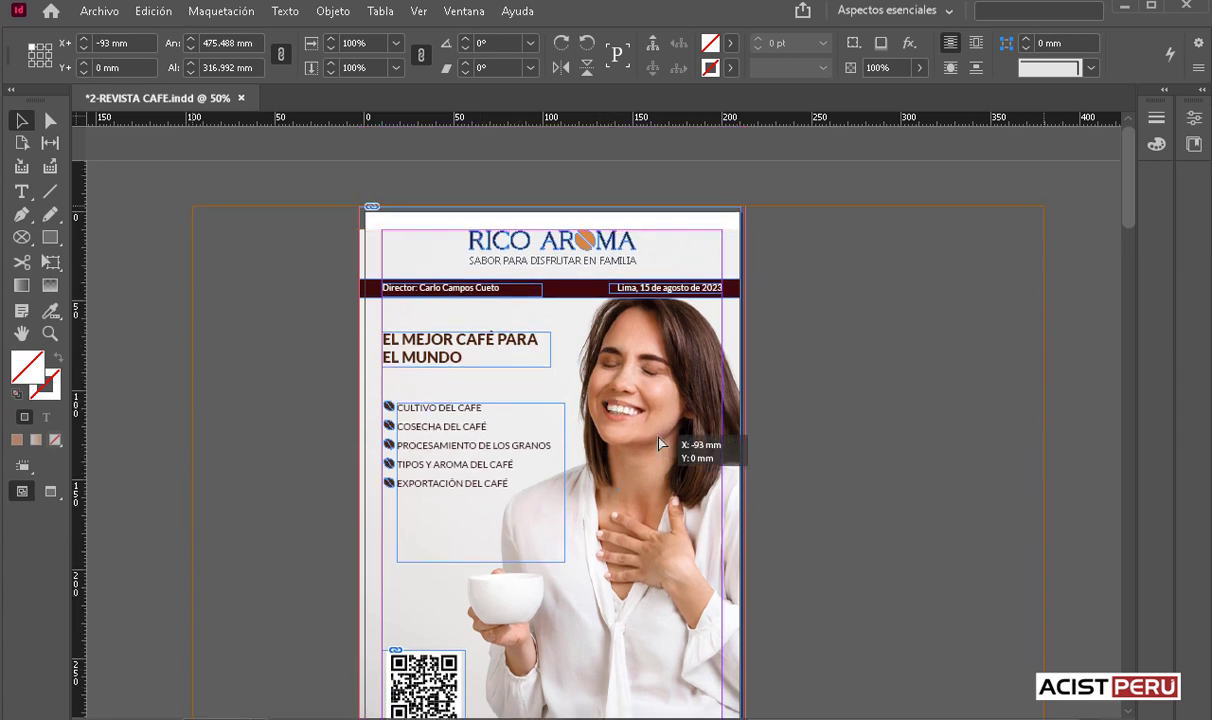
{"action": "left_click", "coordinate": [205, 184]}
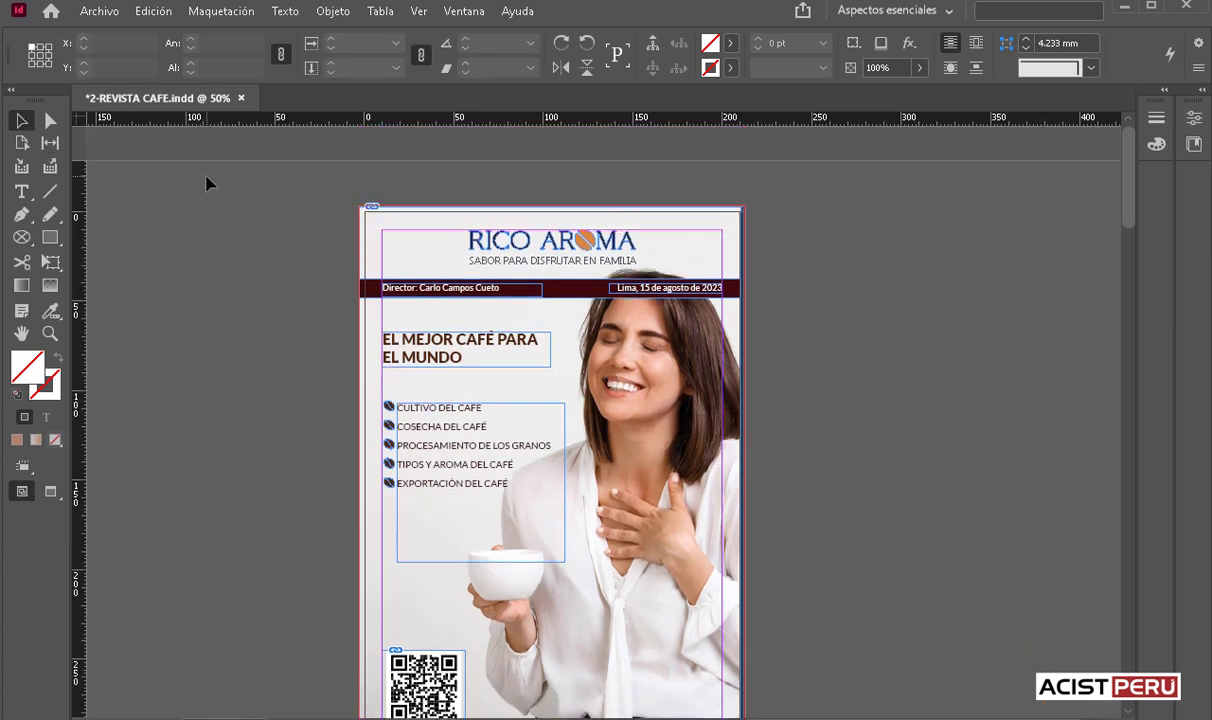
{"action": "scroll", "coordinate": [205, 218], "scroll_direction": "down", "scroll_amount": 1}
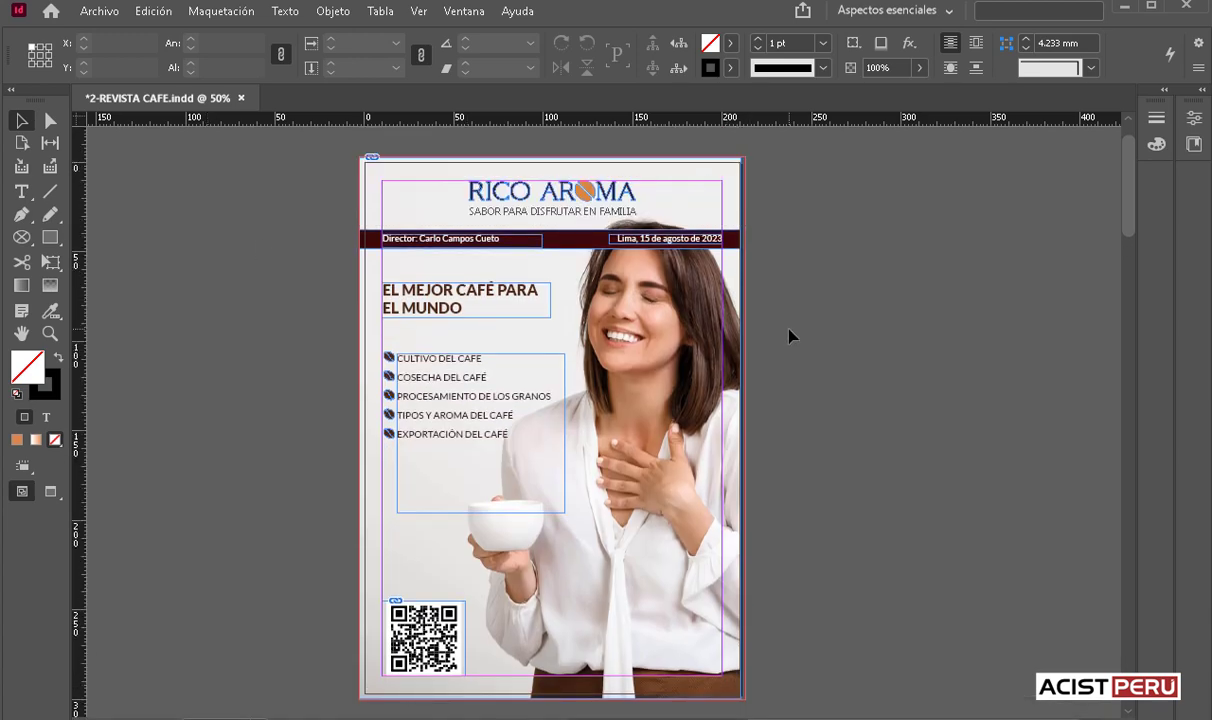
Stretch the photo frame's right edge to the bleed guide and check it in Preview mode
{"action": "key", "text": "w"}
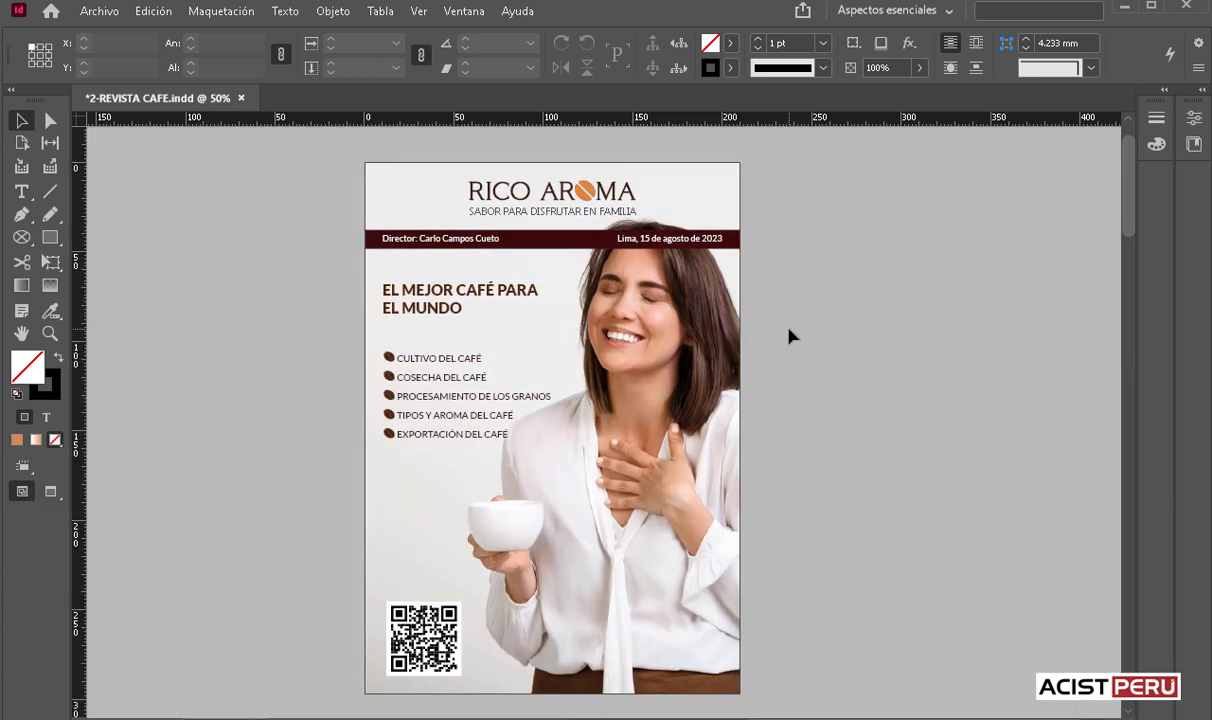
{"action": "key", "text": "w"}
{"action": "left_click", "coordinate": [736, 360]}
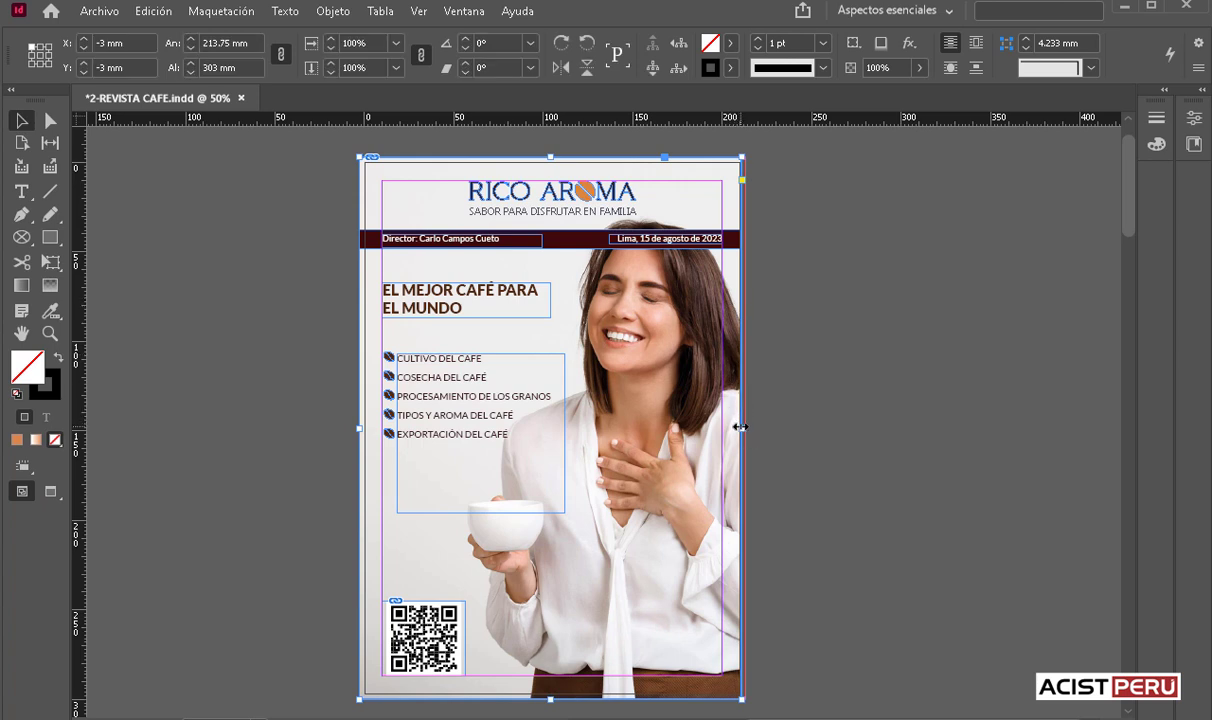
{"action": "left_click_drag", "start_coordinate": [745, 427], "coordinate": [745, 426]}
{"action": "left_click", "coordinate": [757, 426]}
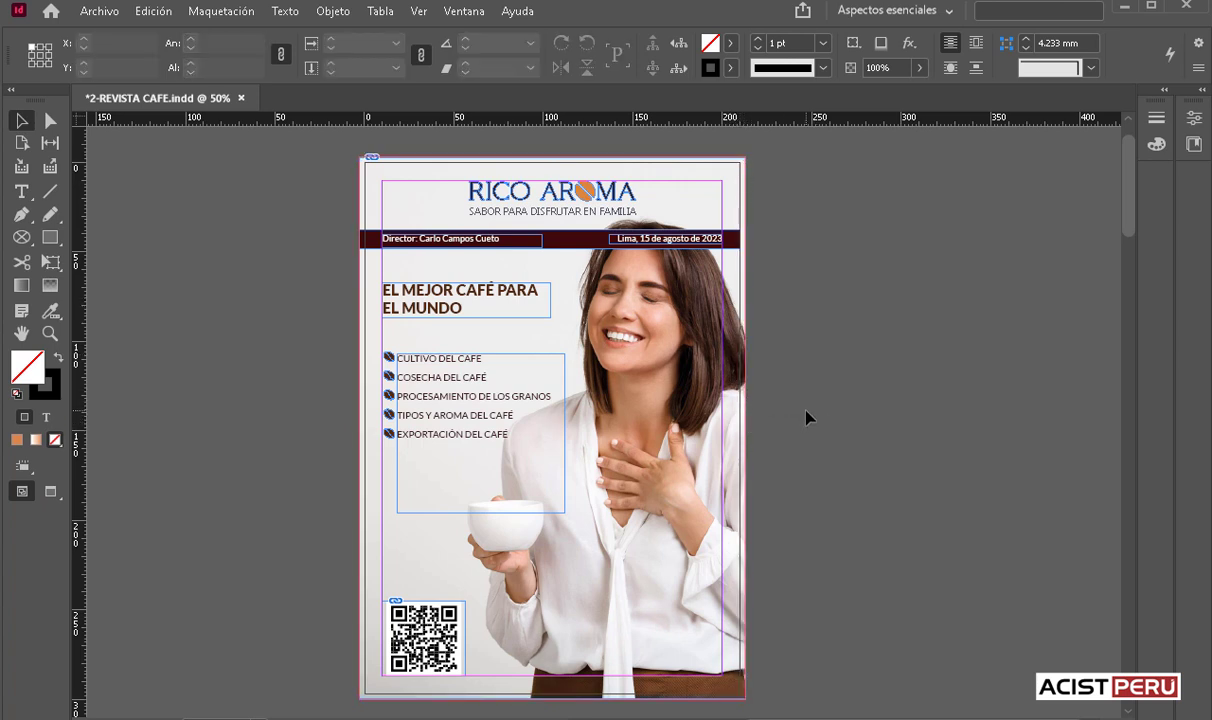
{"action": "key", "text": "w"}
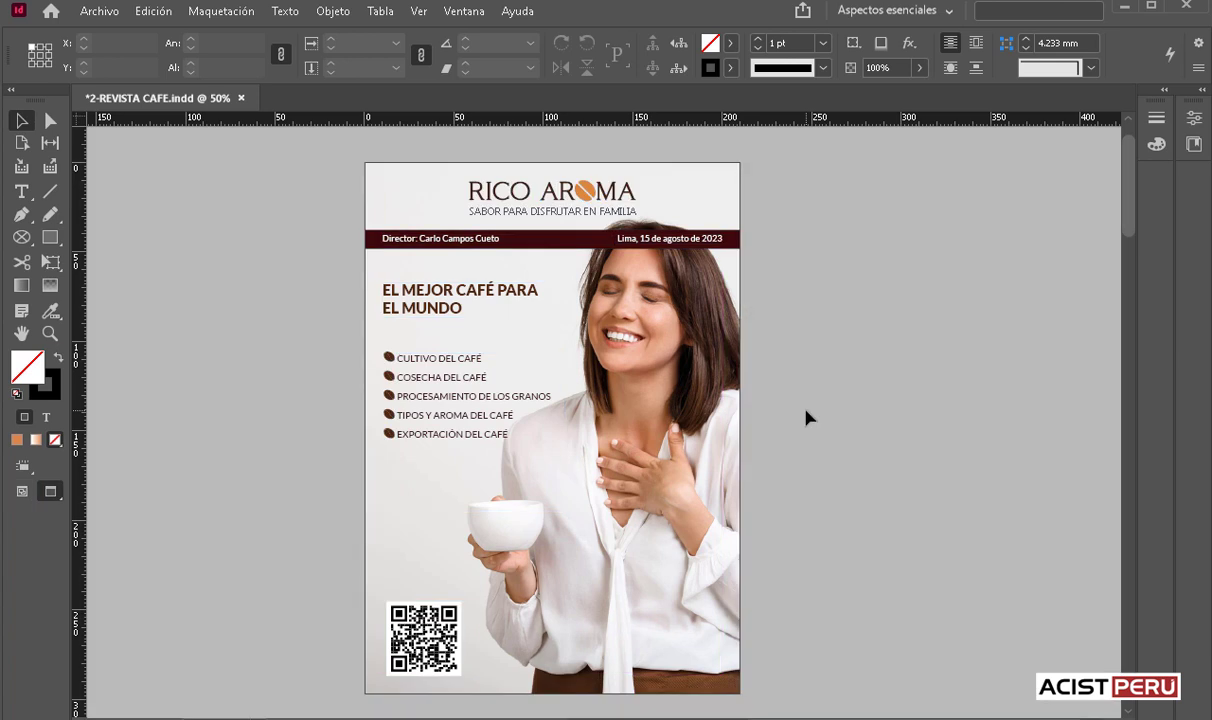
{"action": "key", "text": "w"}
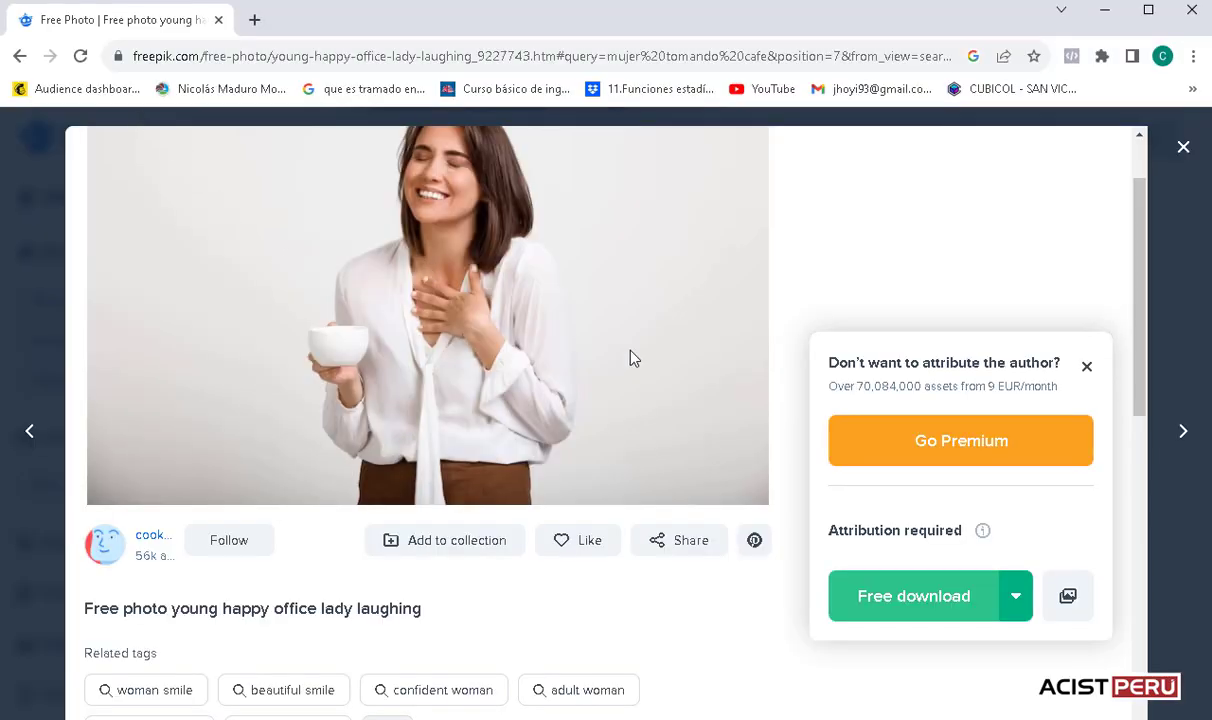
Minimize the Chrome window showing the Freepik photo page
{"action": "left_click", "coordinate": [1102, 12]}
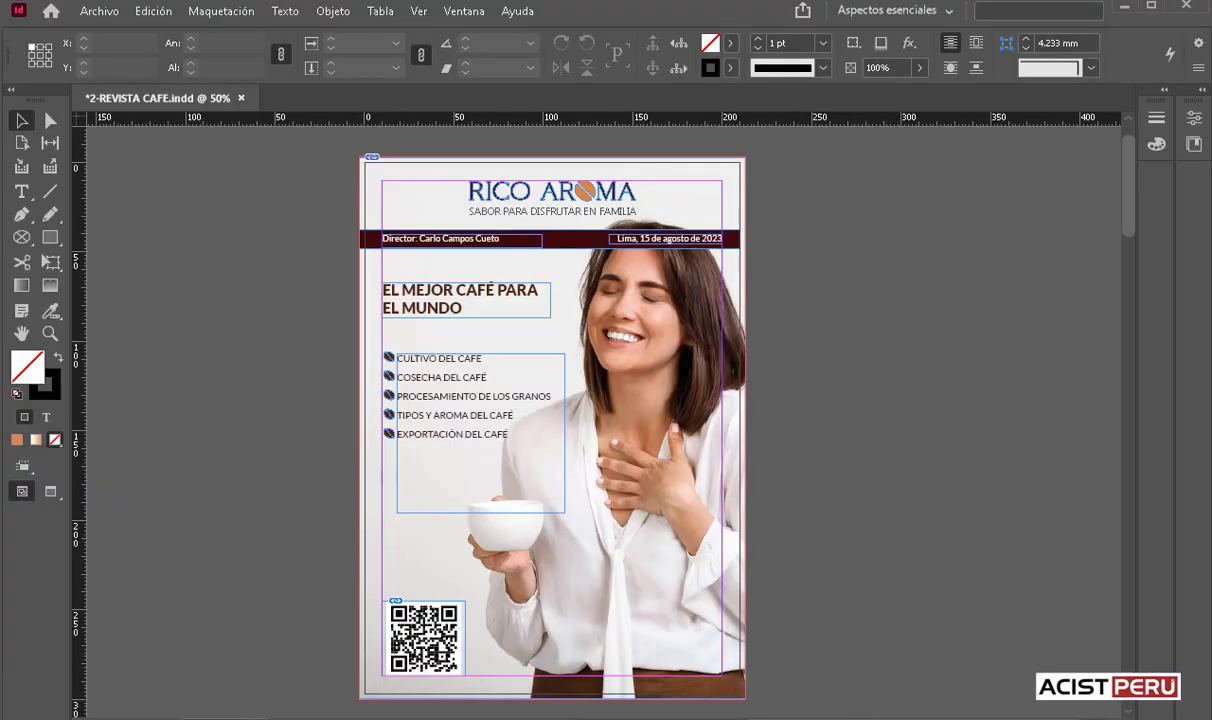
Return from Photoshop and view the RICO AROMA cover in Preview mode without guides
{"action": "key", "text": "alt+Tab"}
{"action": "key", "text": "w"}
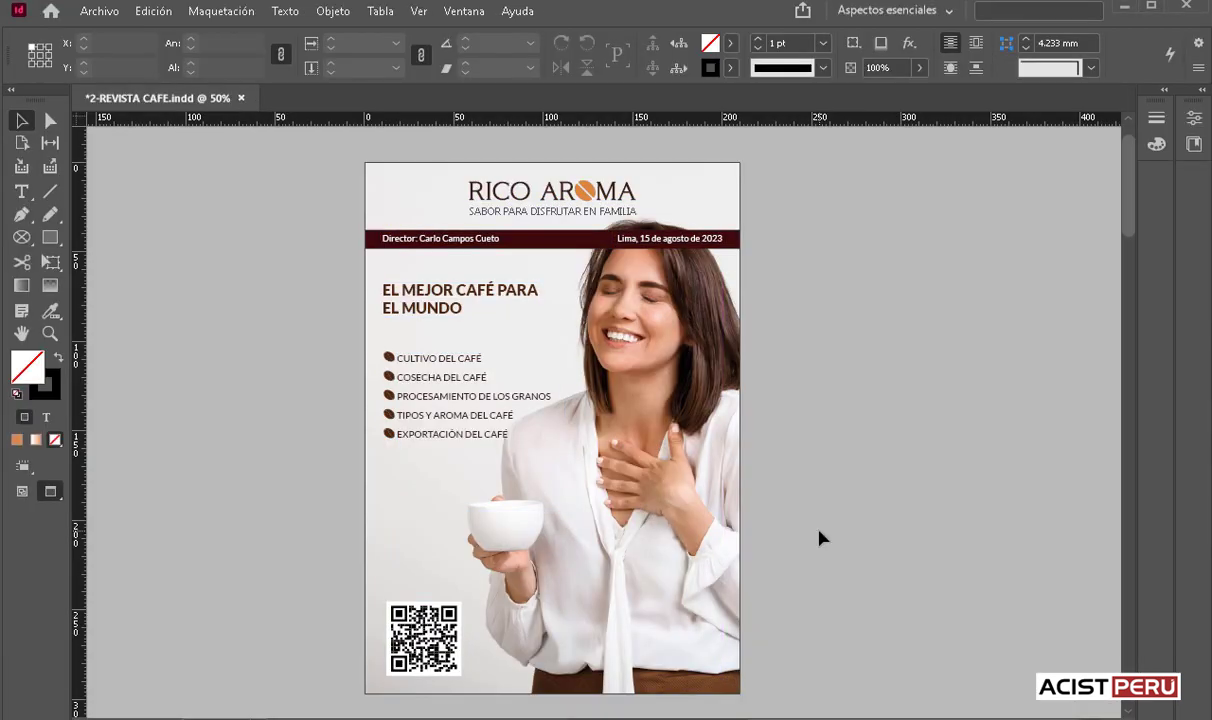